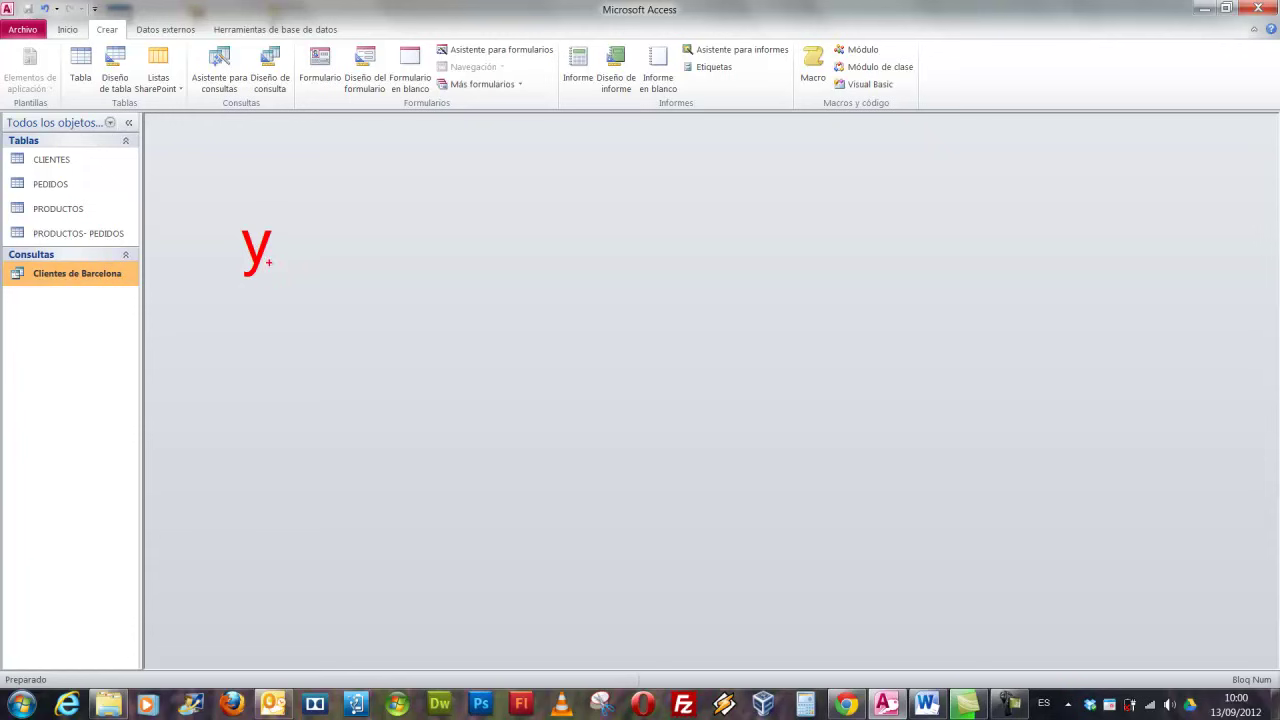
{"action": "left_click_drag", "start_coordinate": [295, 263], "coordinate": [519, 294]}
{"action": "key", "text": "t"}
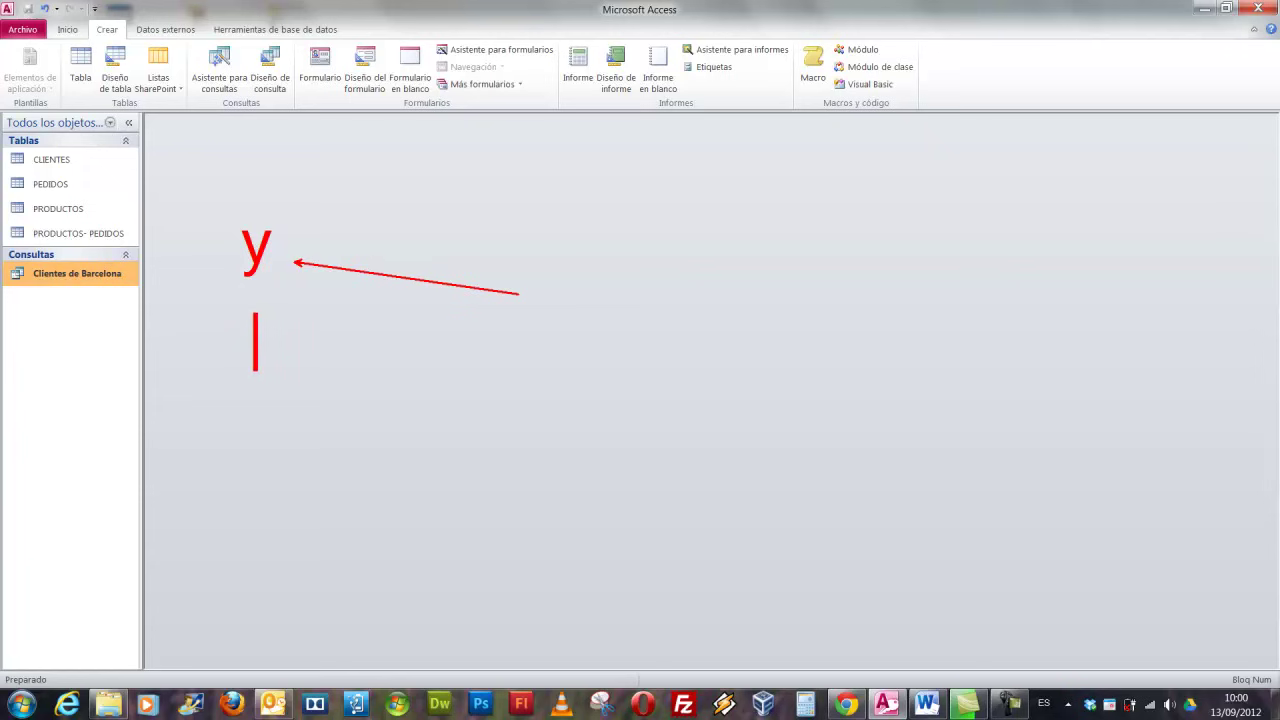
{"action": "type", "text": "o"}
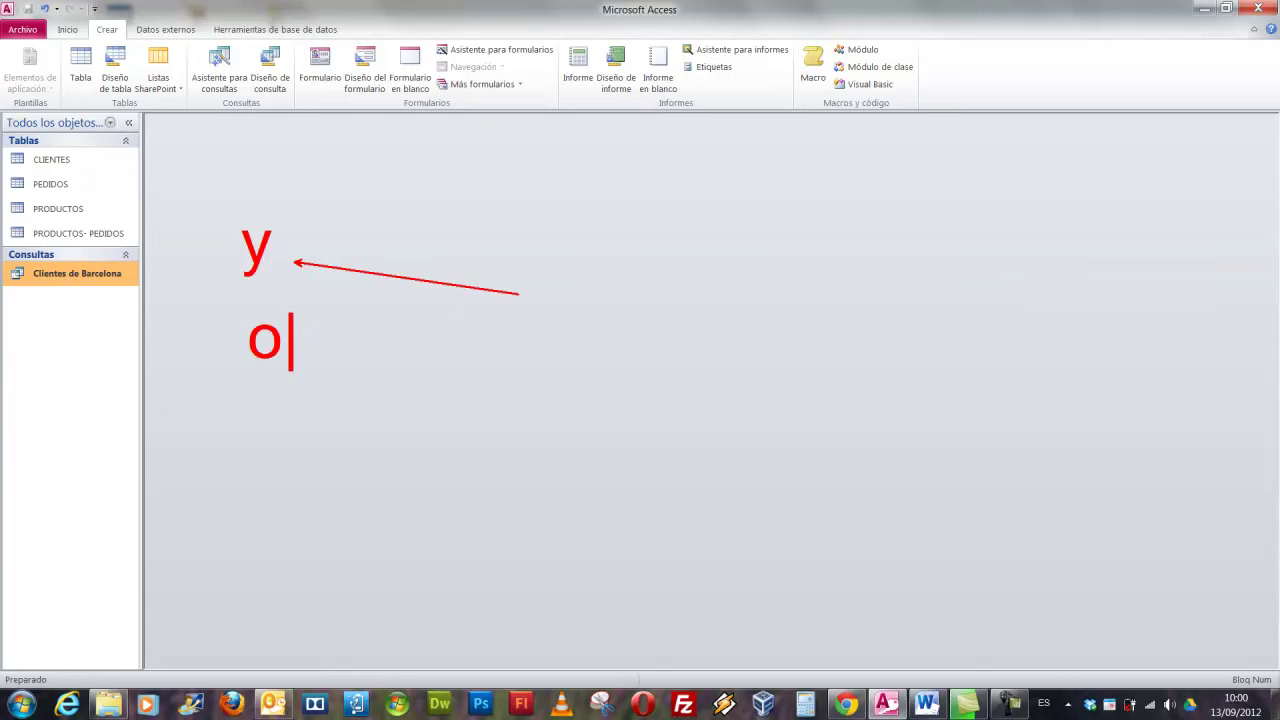
{"action": "key", "text": "Escape"}
{"action": "key", "text": "Escape"}
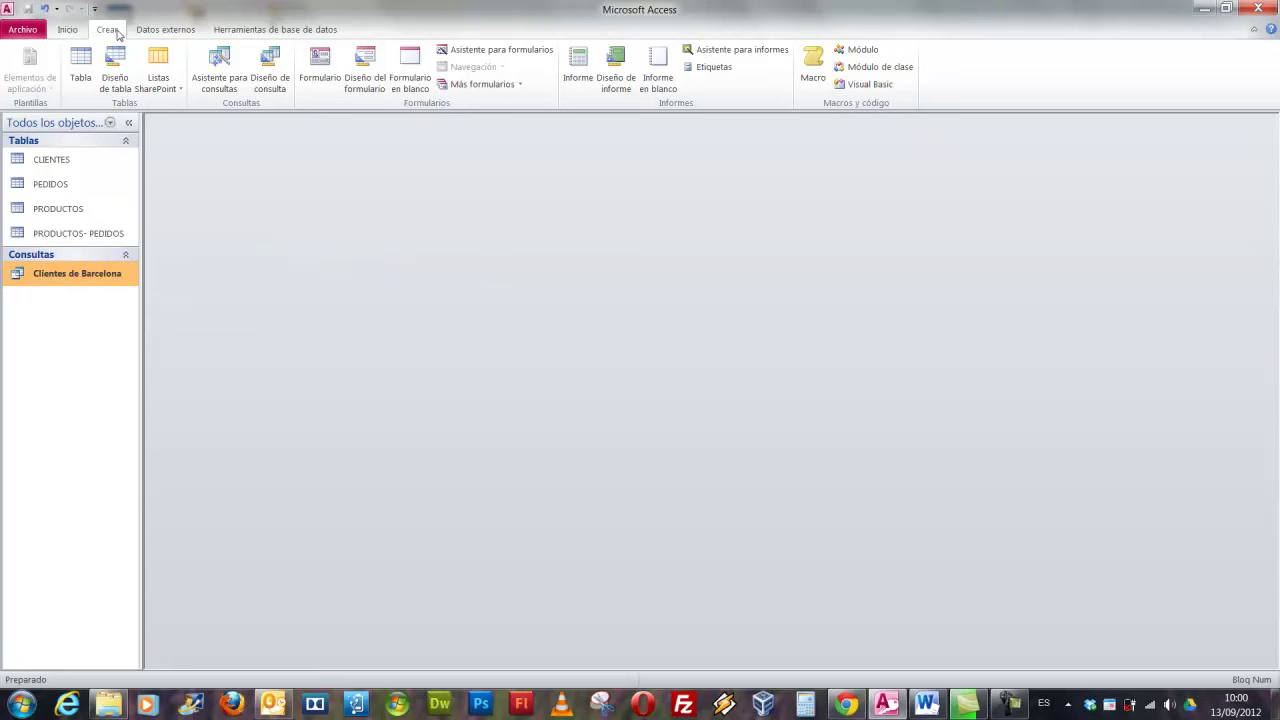
Create a new query in Design view, add the PRODUCTOS table, and enlarge its field list to show all fields.
{"action": "left_click", "coordinate": [285, 80]}
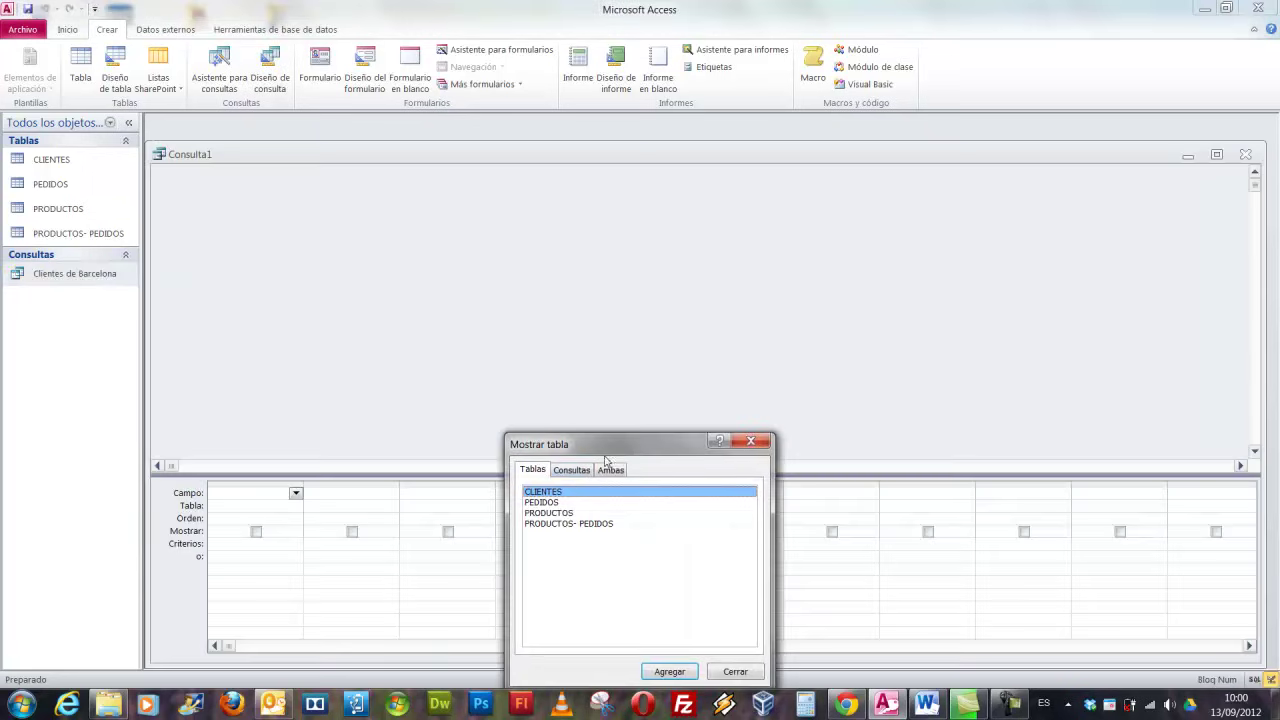
{"action": "left_click_drag", "start_coordinate": [611, 446], "coordinate": [545, 331]}
{"action": "left_click", "coordinate": [494, 400]}
{"action": "double_click", "coordinate": [494, 404]}
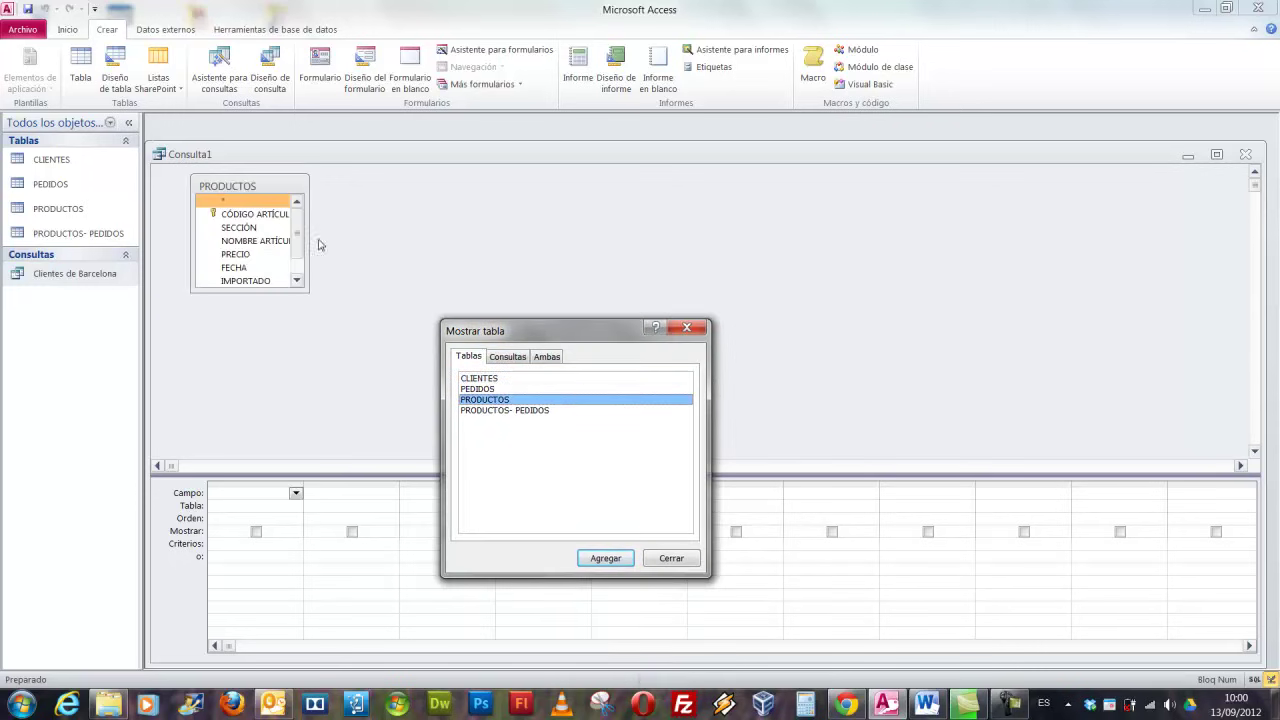
{"action": "left_click", "coordinate": [669, 558]}
{"action": "left_click_drag", "start_coordinate": [309, 291], "coordinate": [378, 360]}
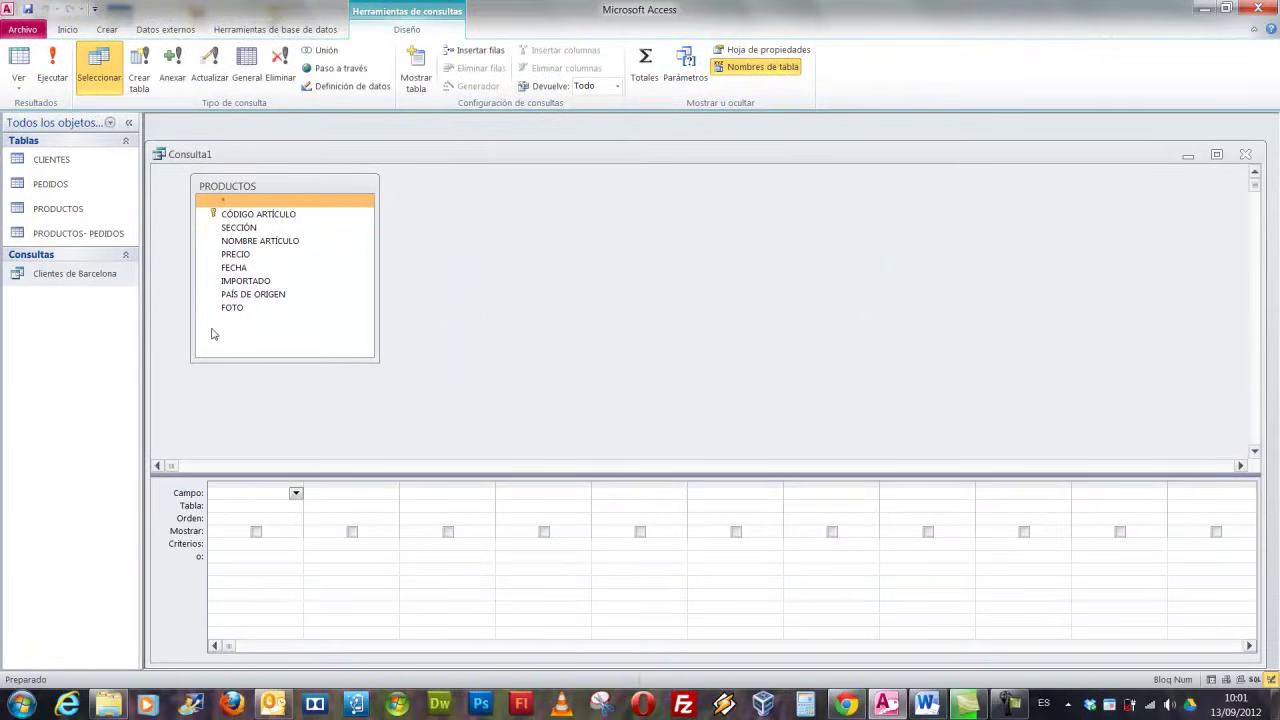
Add the SECCIÓN, NOMBRE ARTÍCULO, PRECIO and PAÍS DE ORIGEN fields to the query grid.
{"action": "double_click", "coordinate": [244, 229]}
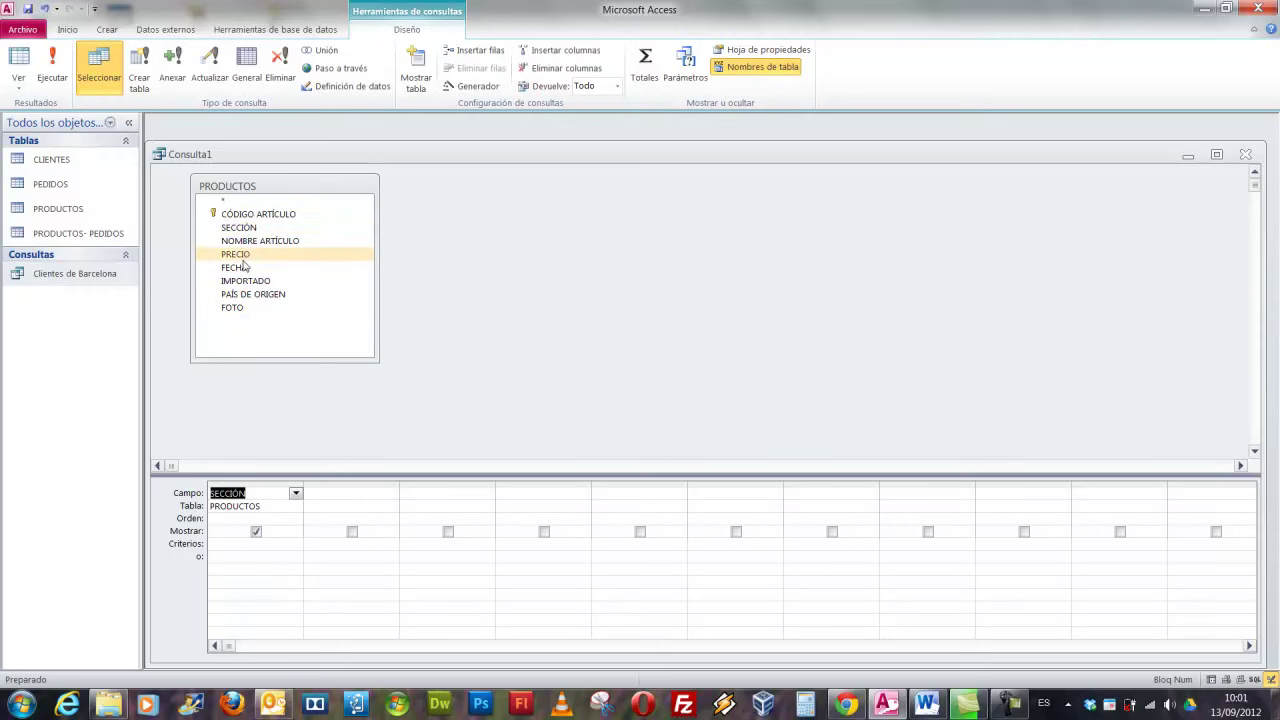
{"action": "double_click", "coordinate": [244, 241]}
{"action": "double_click", "coordinate": [244, 254]}
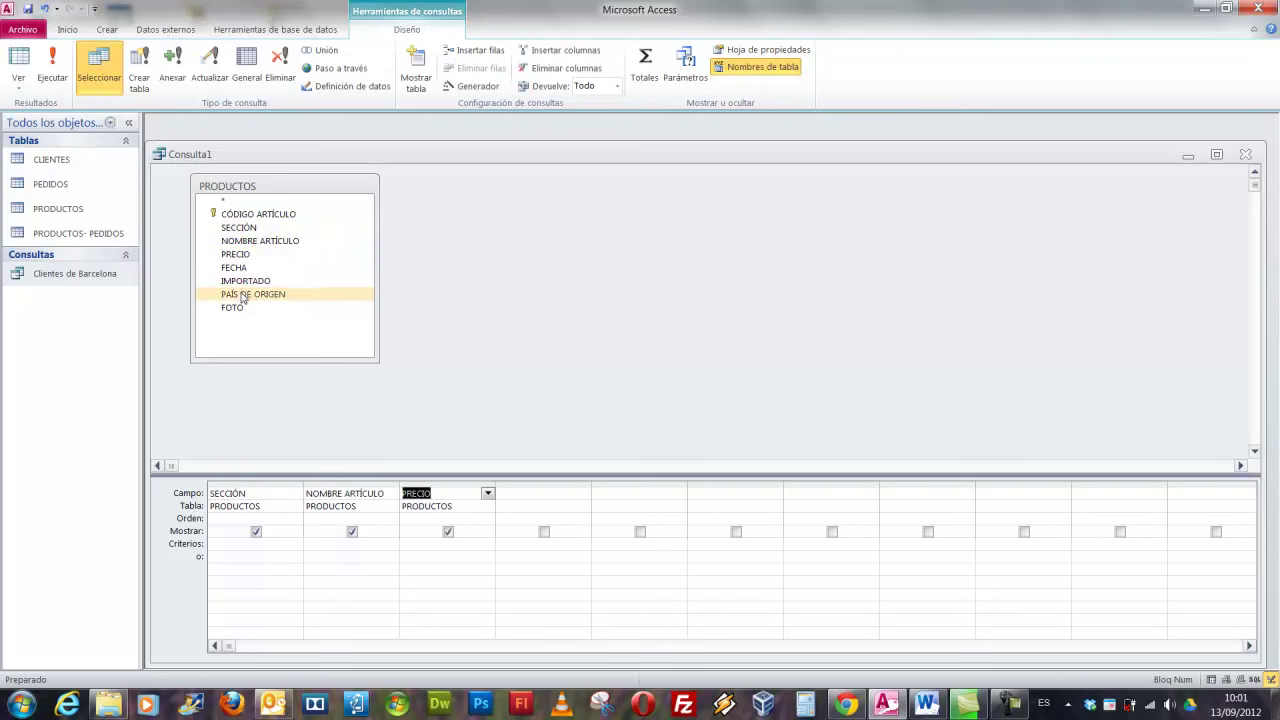
{"action": "double_click", "coordinate": [244, 294]}
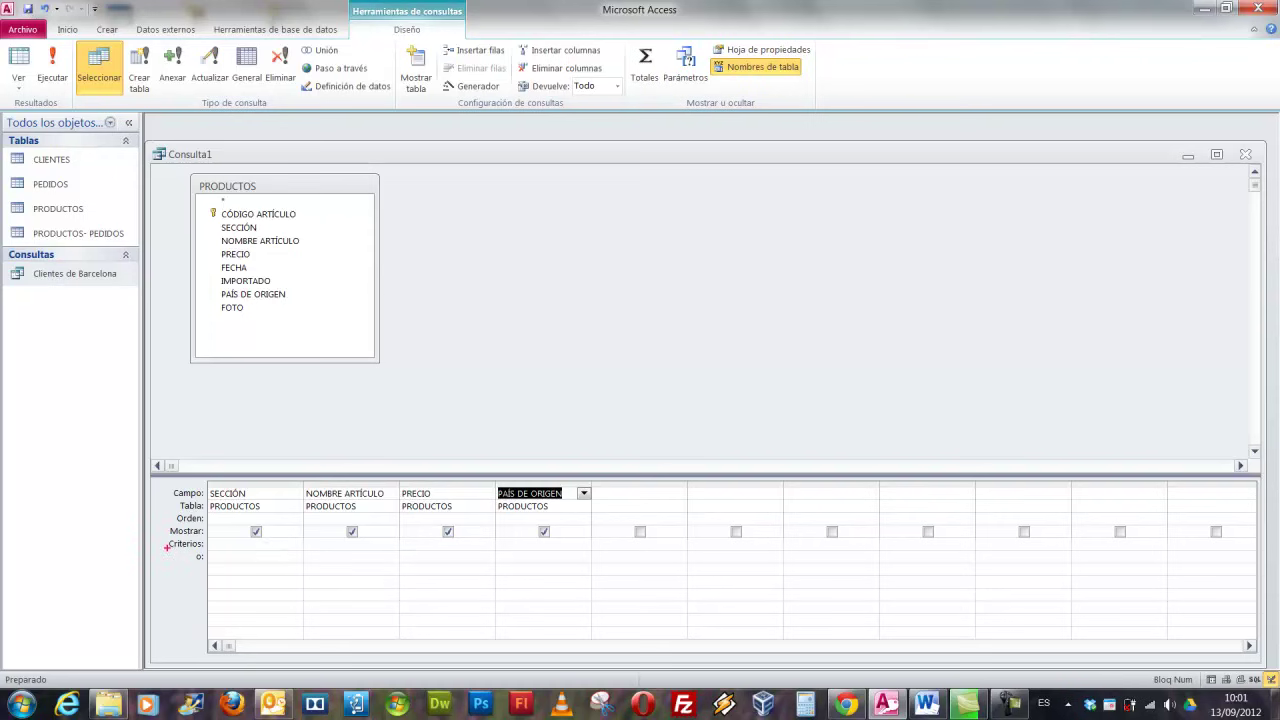
{"action": "mouse_move", "coordinate": [197, 476]}
{"action": "left_mouse_down"}
{"action": "mouse_move", "coordinate": [287, 550]}
{"action": "mouse_move", "coordinate": [307, 662]}
{"action": "left_mouse_up"}
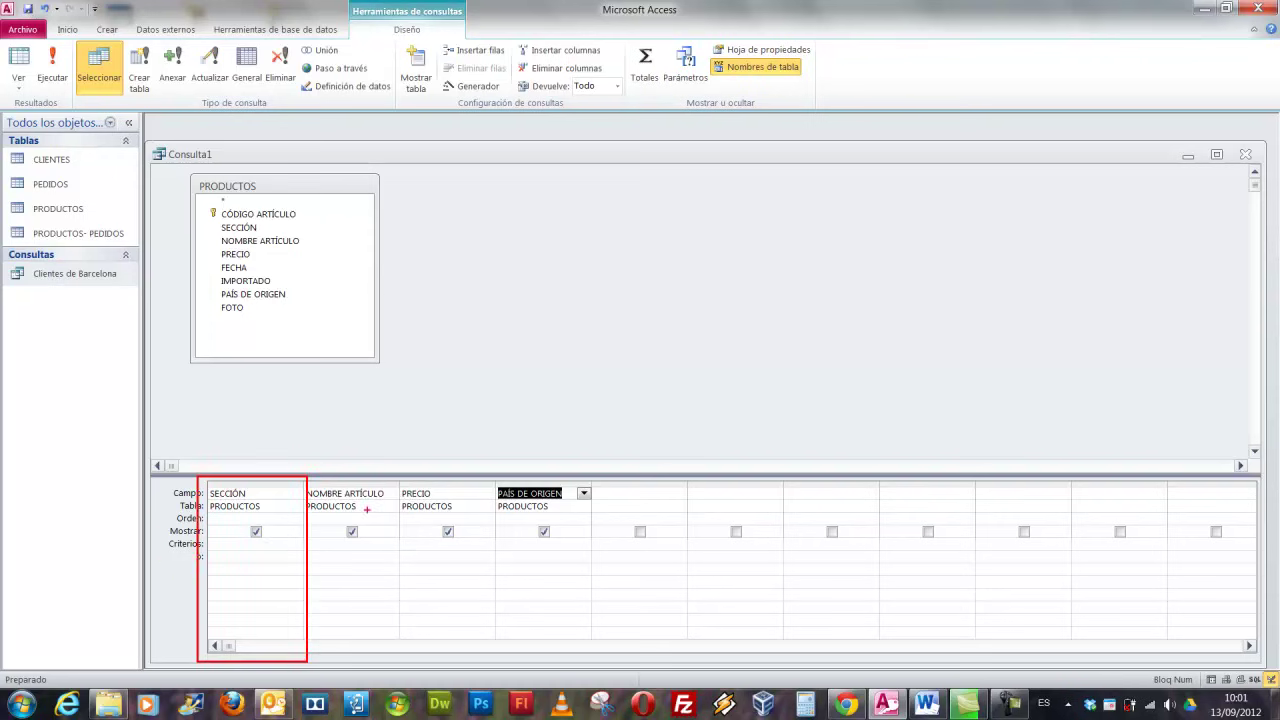
{"action": "mouse_move", "coordinate": [389, 477]}
{"action": "left_mouse_down"}
{"action": "mouse_move", "coordinate": [432, 614]}
{"action": "mouse_move", "coordinate": [502, 652]}
{"action": "left_mouse_up"}
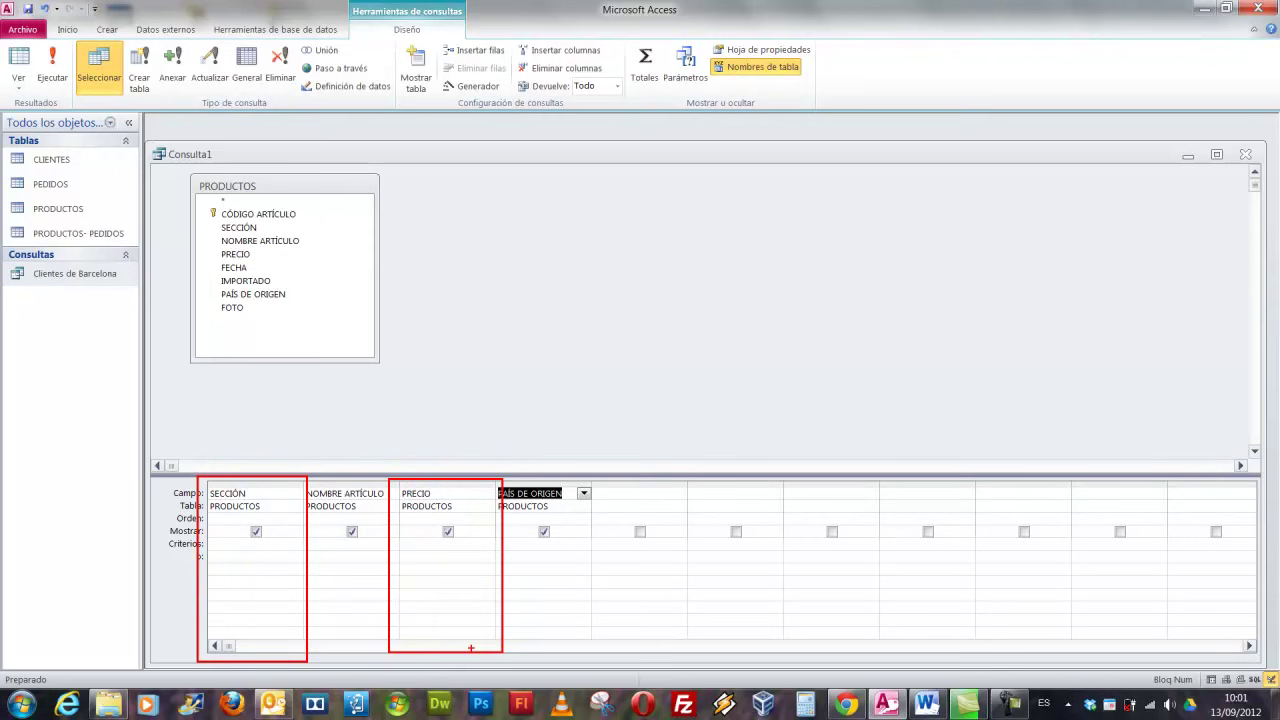
{"action": "key", "text": "Escape"}
Set the criterion of the SECCIÓN field to "deportes".
{"action": "left_click", "coordinate": [233, 551]}
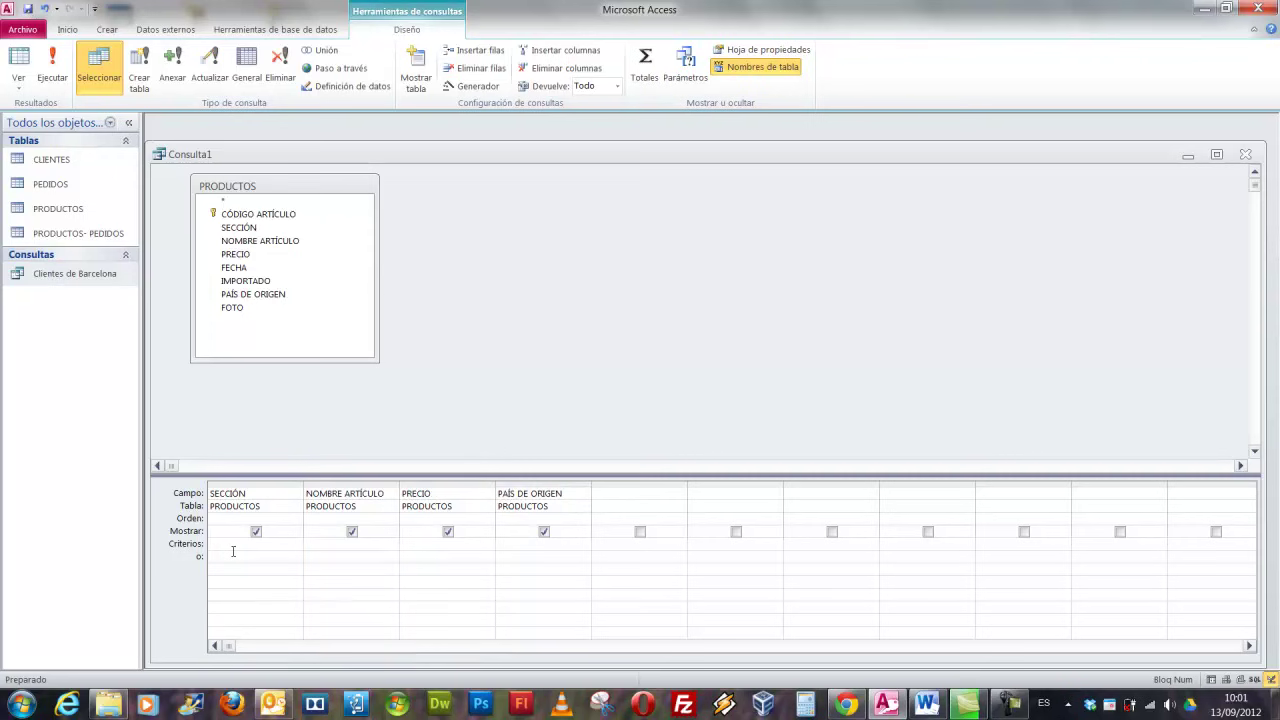
{"action": "type", "text": "deportes"}
{"action": "left_click", "coordinate": [413, 545]}
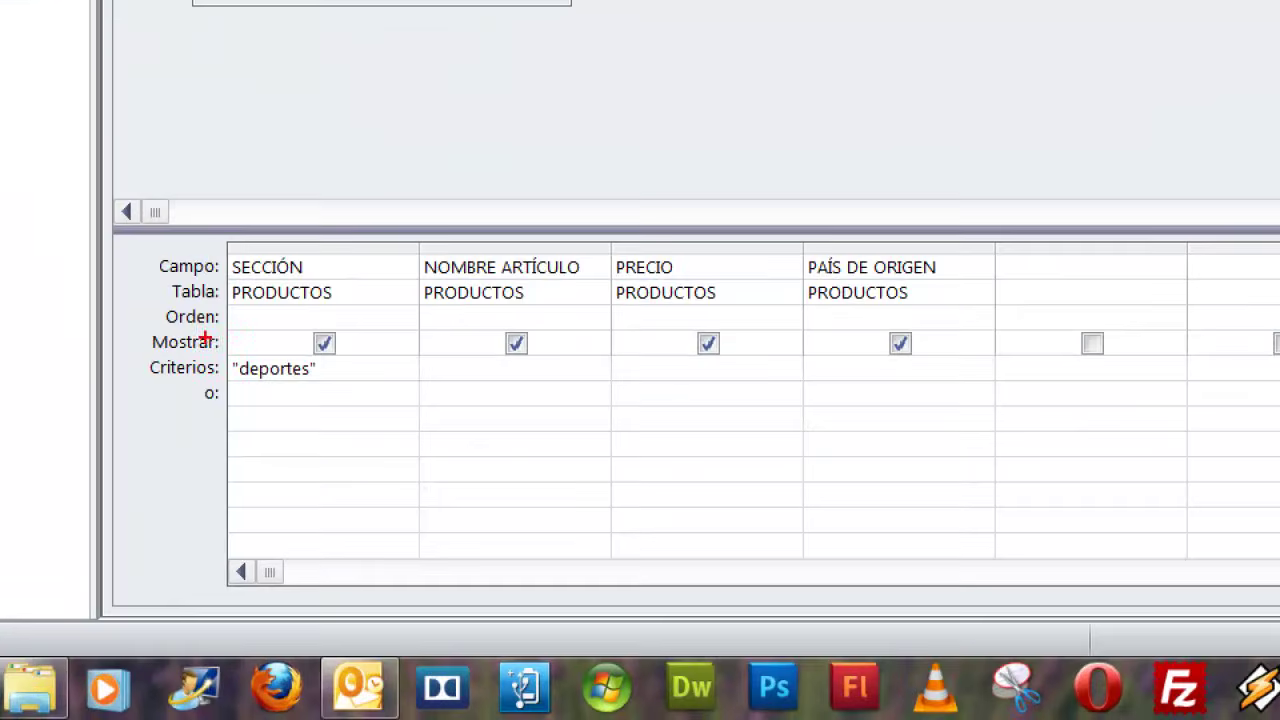
{"action": "left_click_drag", "start_coordinate": [167, 540], "coordinate": [426, 543]}
{"action": "mouse_move", "coordinate": [662, 366]}
{"action": "left_mouse_down"}
{"action": "mouse_move", "coordinate": [843, 386]}
{"action": "mouse_move", "coordinate": [977, 265]}
{"action": "left_mouse_up"}
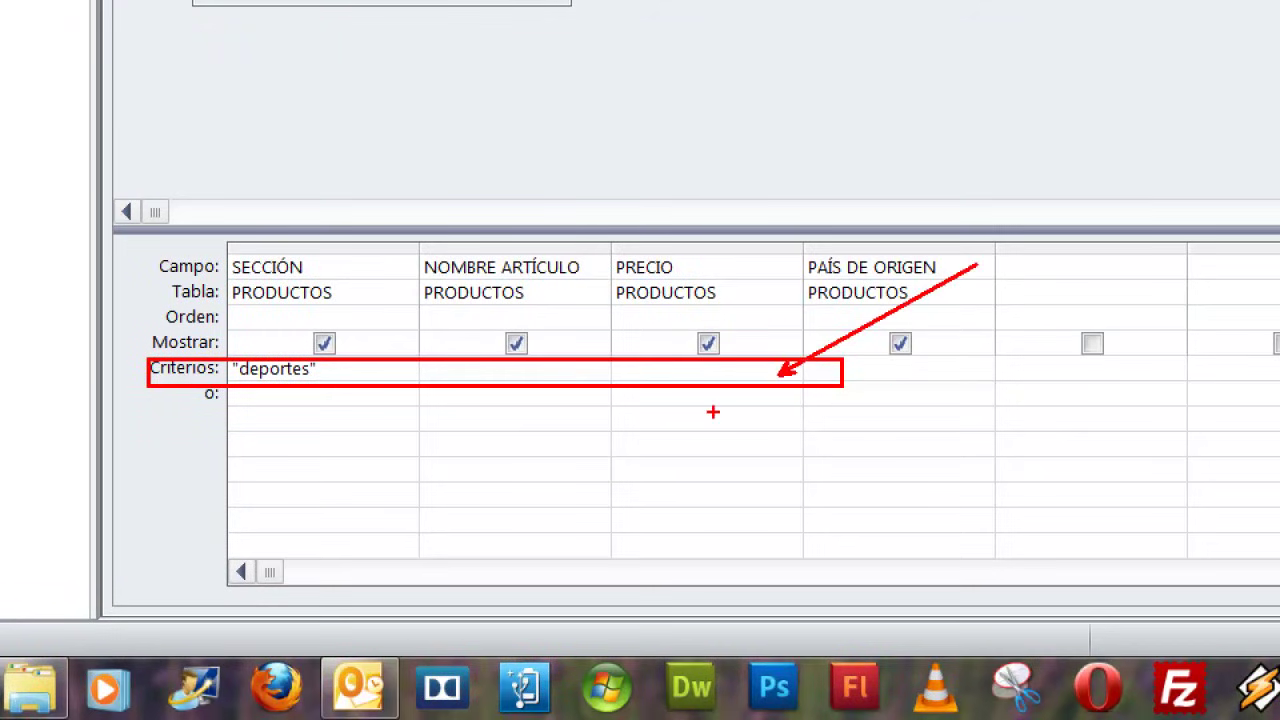
{"action": "left_click_drag", "start_coordinate": [657, 399], "coordinate": [520, 550]}
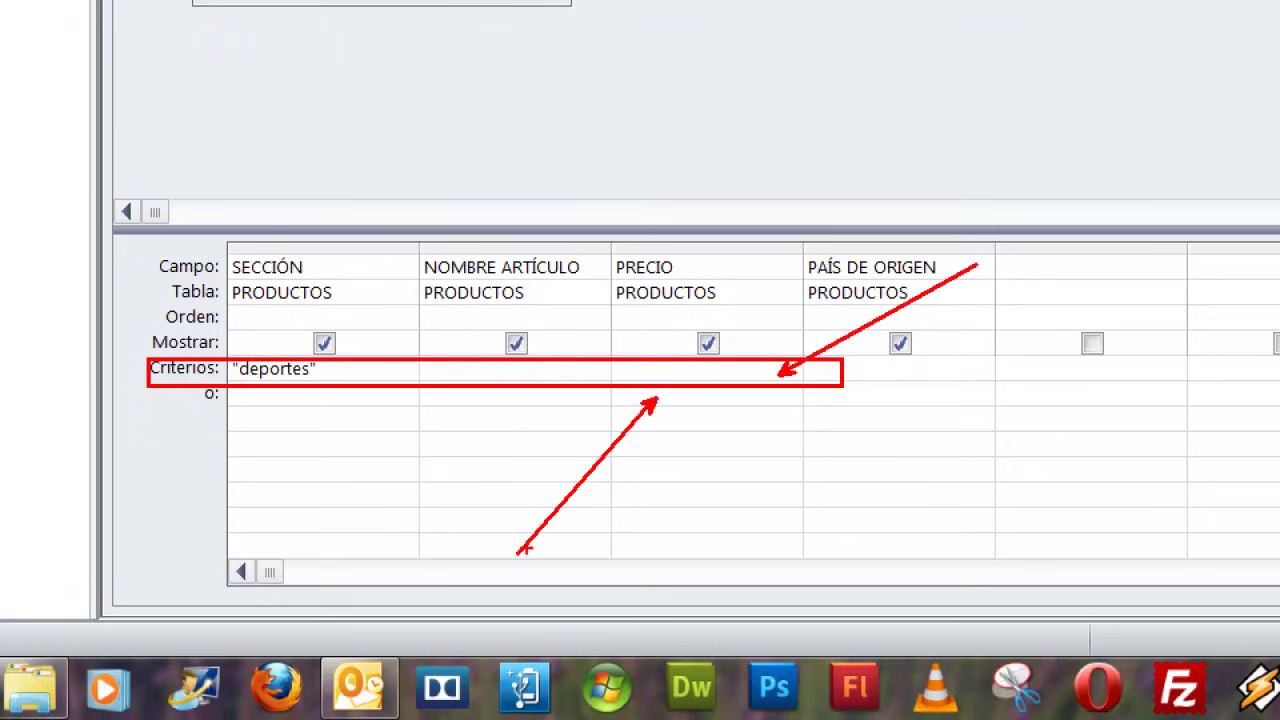
{"action": "key", "text": "Escape"}
Enter >100 as an alternative (OR) criterion for the PRECIO field, one row below the deportes criterion.
{"action": "type", "text": "100"}
{"action": "key", "text": "ctrl+1"}
{"action": "left_click", "coordinate": [267, 555]}
{"action": "left_click_drag", "start_coordinate": [155, 359], "coordinate": [828, 409]}
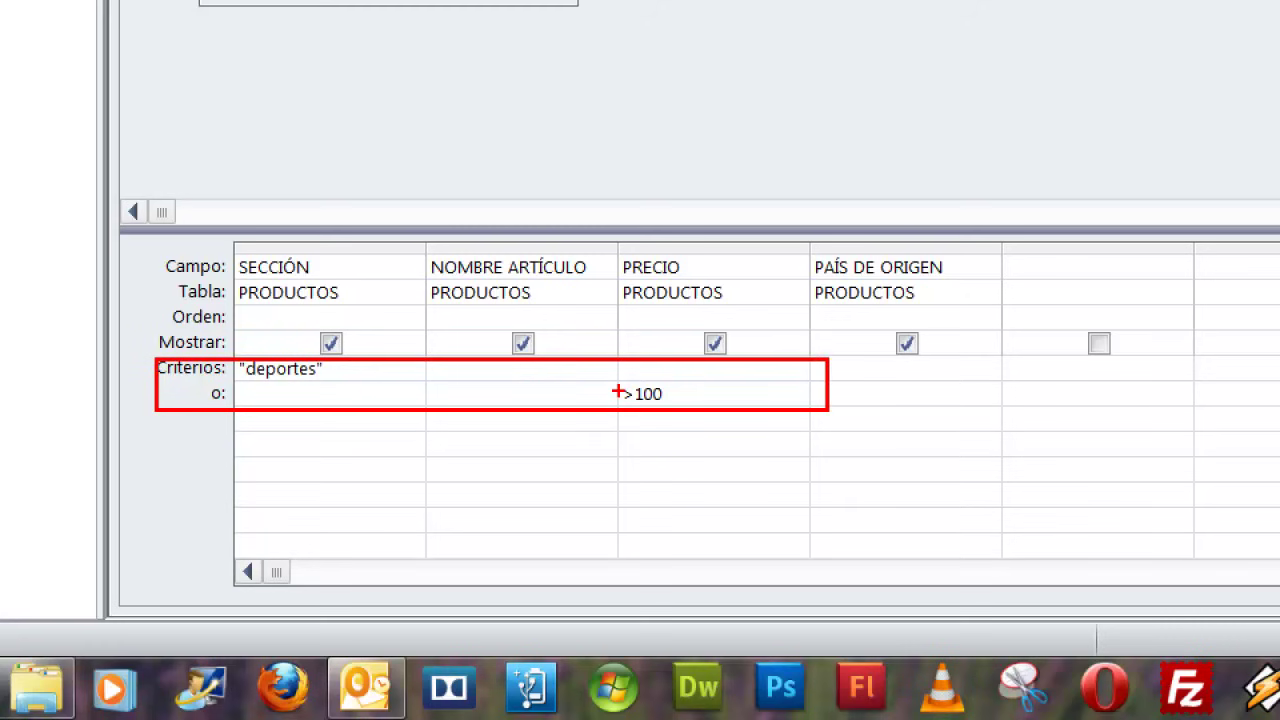
{"action": "type", "text": "to"}
{"action": "key", "text": "Escape"}
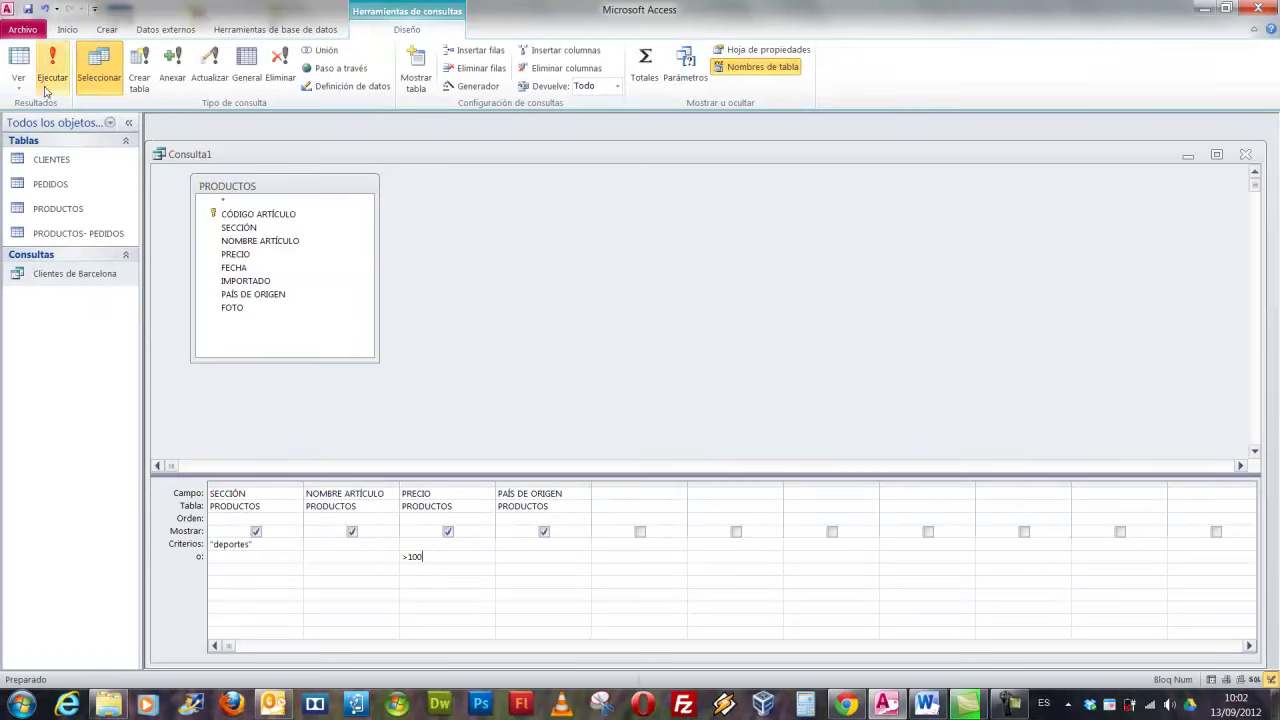
Run the query and examine which records meet the deportes condition, the price above 100 condition, or both.
{"action": "left_click", "coordinate": [46, 88]}
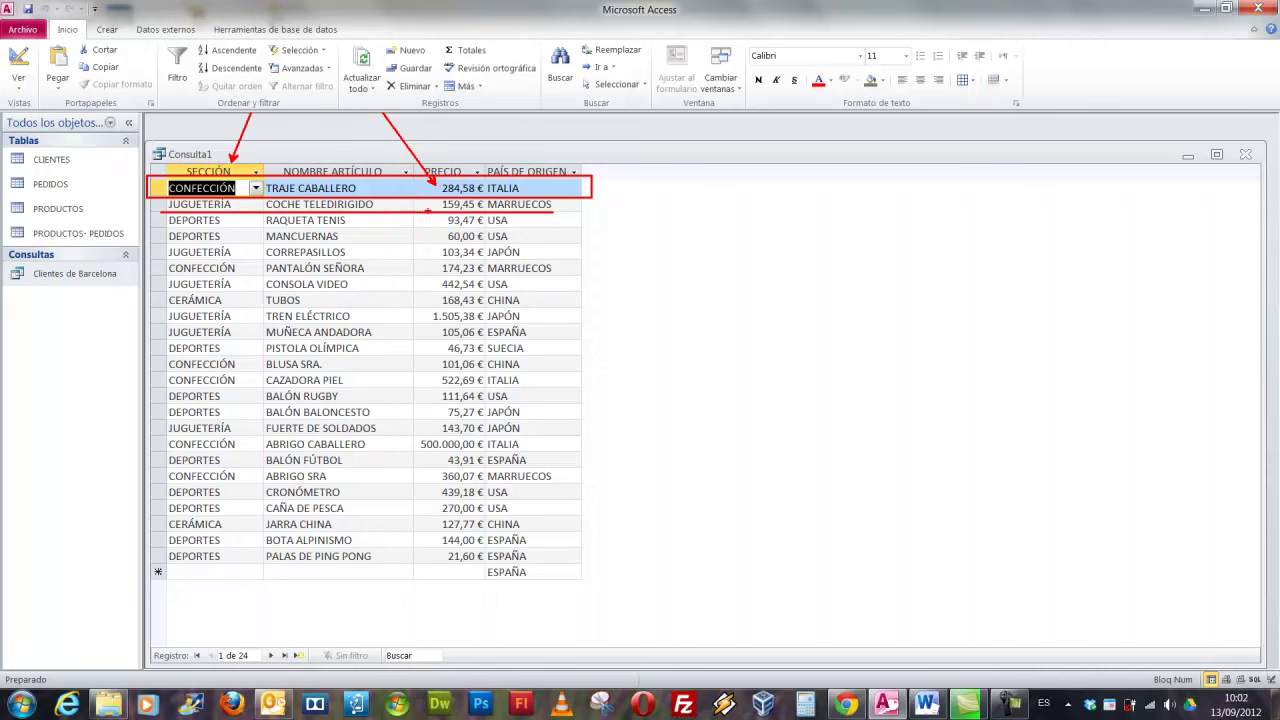
{"action": "left_click_drag", "start_coordinate": [467, 205], "coordinate": [713, 260]}
{"action": "key", "text": "ctrl+z"}
{"action": "key", "text": "ctrl+z"}
{"action": "key", "text": "ctrl+z"}
{"action": "key", "text": "ctrl+z"}
{"action": "key", "text": "ctrl+z"}
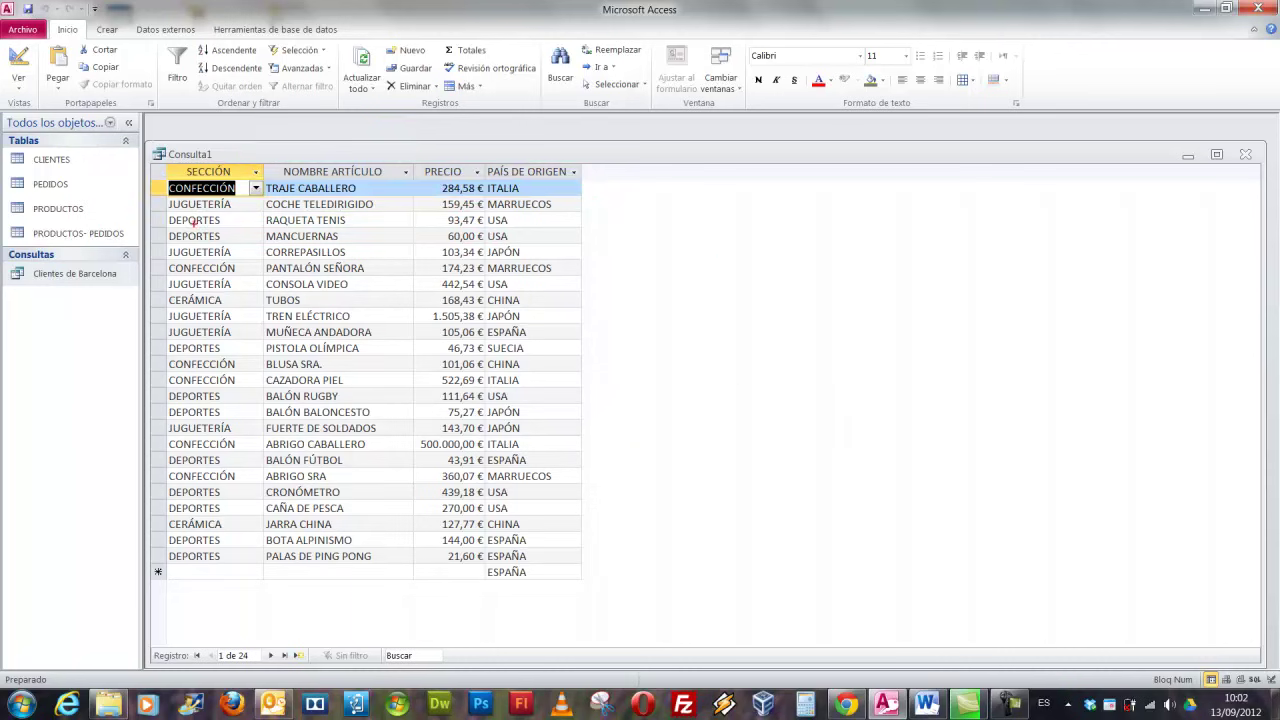
{"action": "mouse_move", "coordinate": [150, 212]}
{"action": "left_mouse_down"}
{"action": "mouse_move", "coordinate": [349, 232]}
{"action": "mouse_move", "coordinate": [623, 230]}
{"action": "left_mouse_up"}
{"action": "left_click_drag", "start_coordinate": [487, 228], "coordinate": [607, 289]}
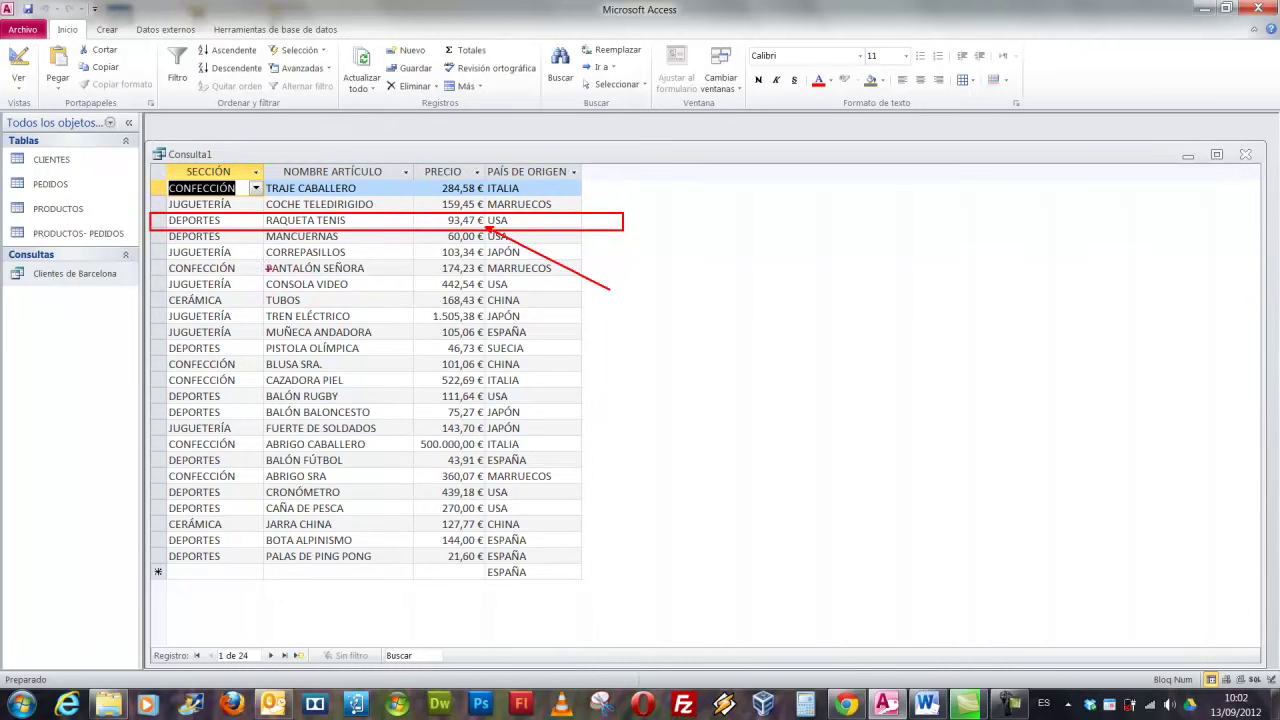
{"action": "left_click_drag", "start_coordinate": [166, 223], "coordinate": [137, 231]}
{"action": "mouse_move", "coordinate": [142, 535]}
{"action": "left_mouse_down"}
{"action": "mouse_move", "coordinate": [416, 556]}
{"action": "mouse_move", "coordinate": [593, 549]}
{"action": "left_mouse_up"}
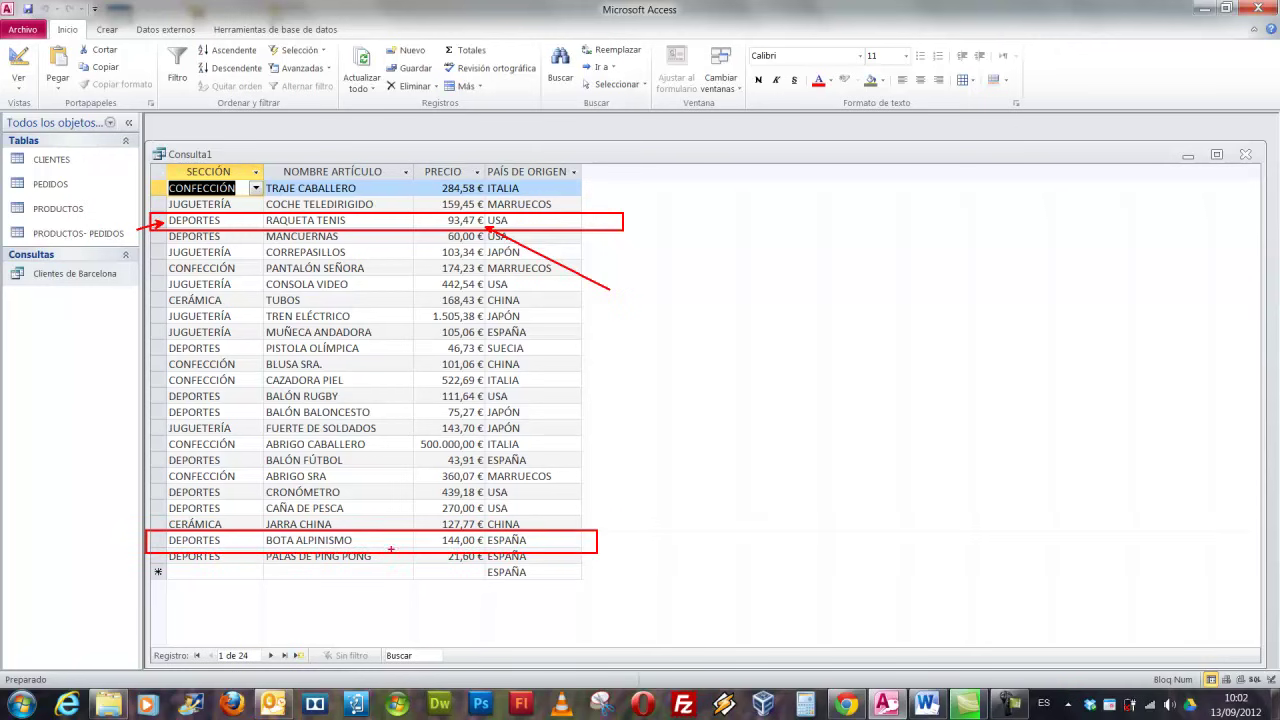
{"action": "left_click_drag", "start_coordinate": [160, 539], "coordinate": [118, 578]}
{"action": "left_click_drag", "start_coordinate": [476, 541], "coordinate": [632, 627]}
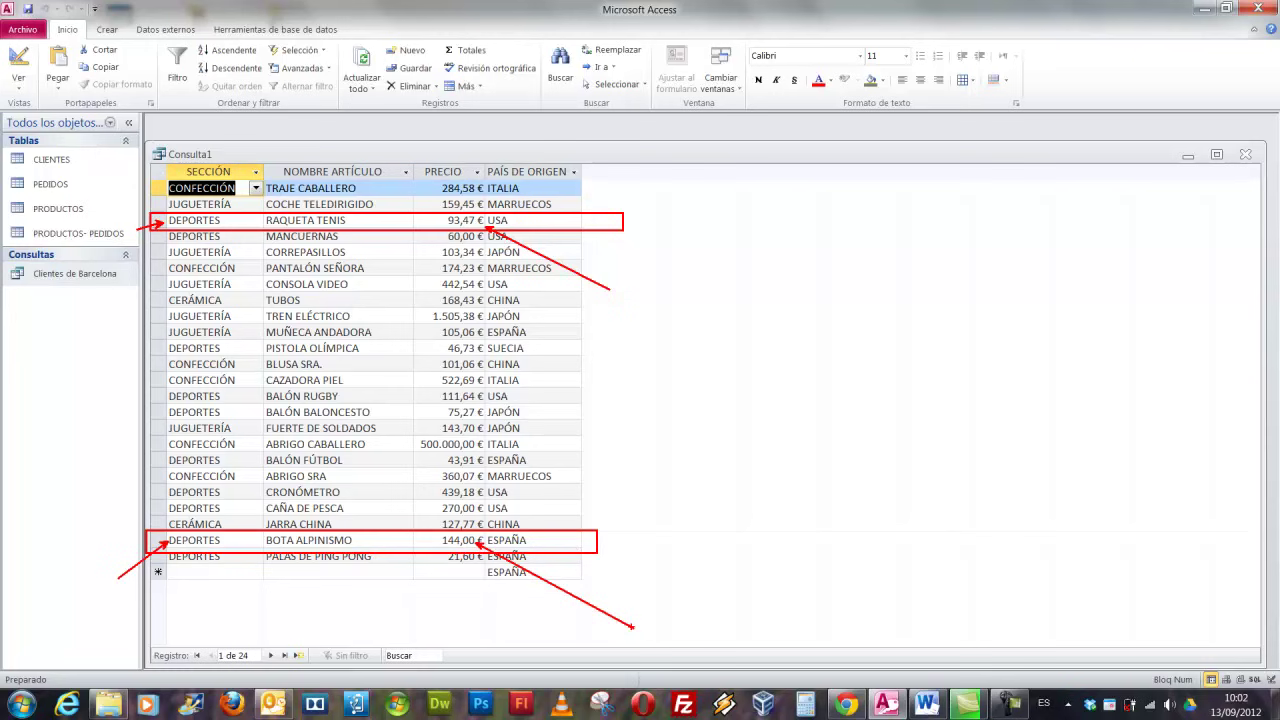
{"action": "key", "text": "Escape"}
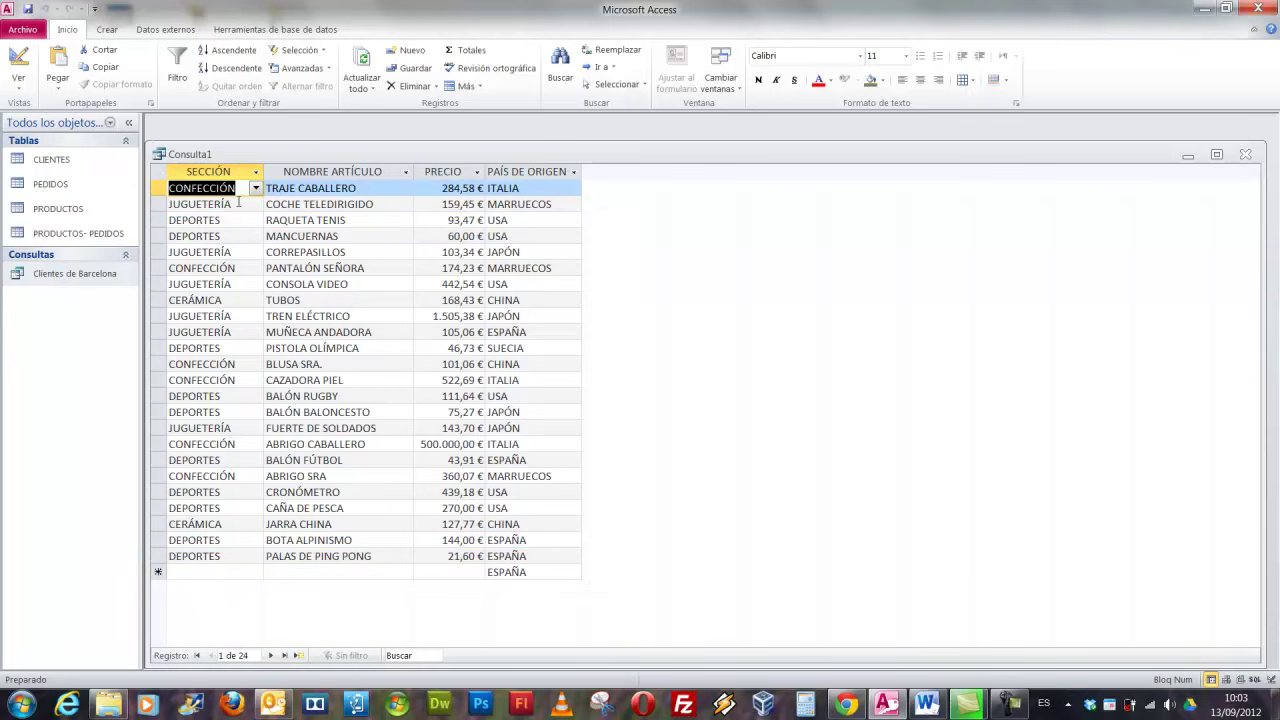
Return to Design view and add China as a third alternative criterion for PAÍS DE ORIGEN, in the row below >100.
{"action": "left_click", "coordinate": [18, 66]}
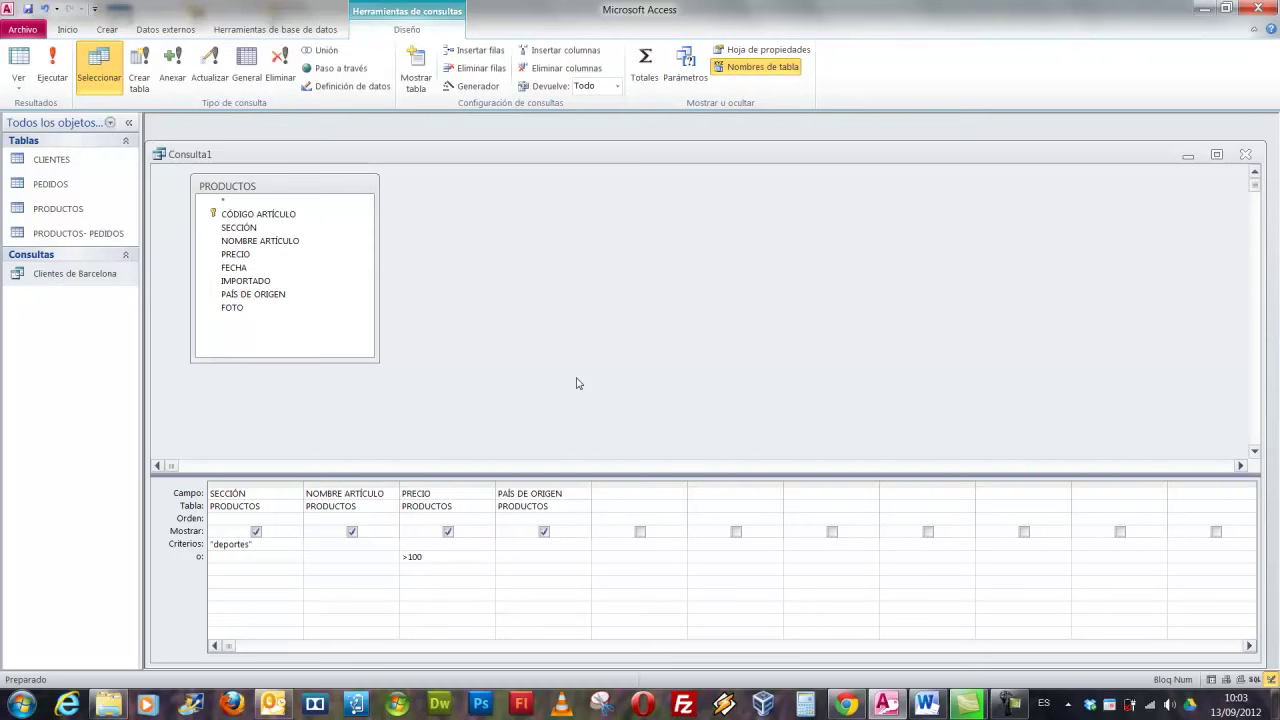
{"action": "left_click", "coordinate": [508, 571]}
{"action": "type", "text": "China"}
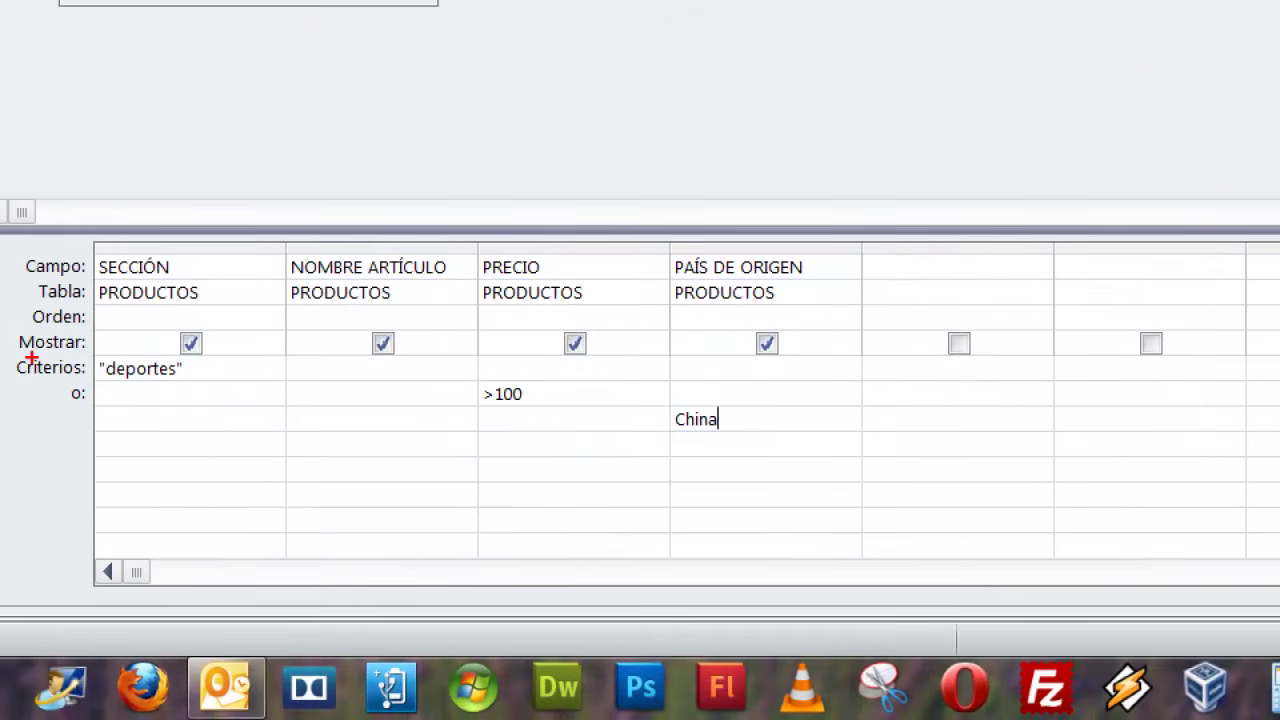
{"action": "left_click_drag", "start_coordinate": [175, 538], "coordinate": [572, 611]}
{"action": "mouse_move", "coordinate": [824, 503]}
{"action": "left_mouse_down"}
{"action": "mouse_move", "coordinate": [940, 454]}
{"action": "mouse_move", "coordinate": [871, 443]}
{"action": "left_mouse_up"}
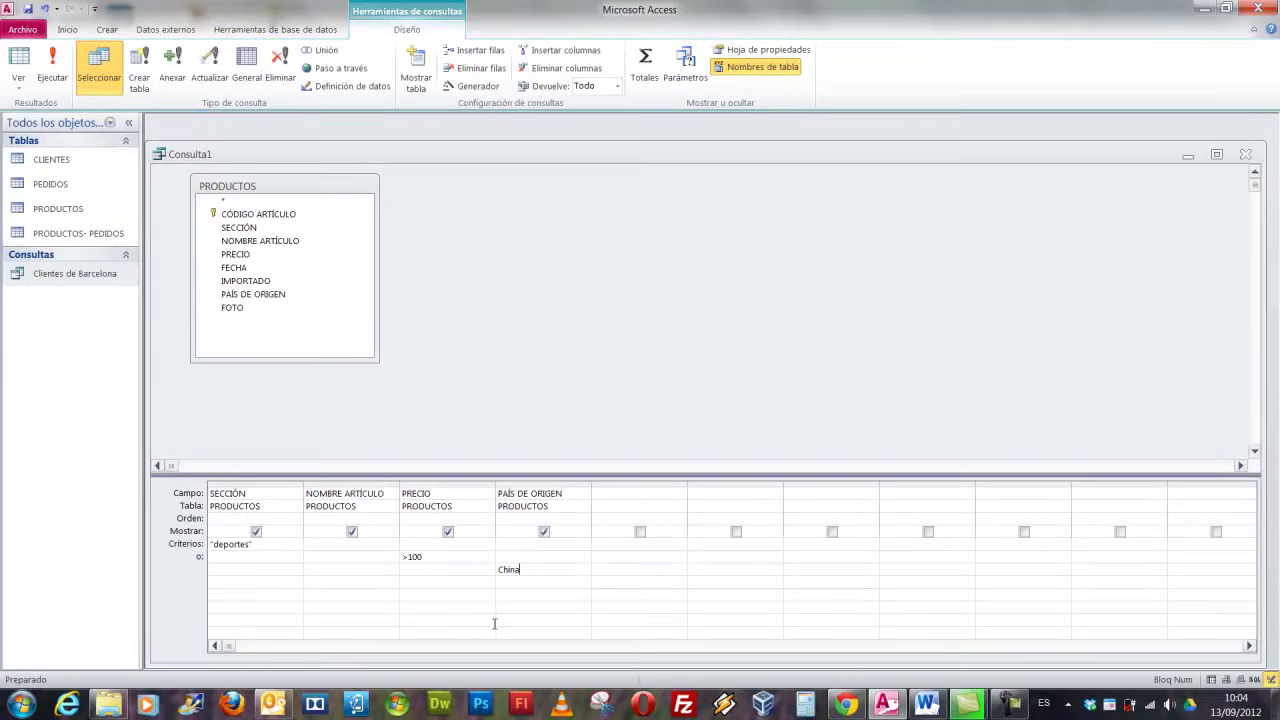
Run the query with its three alternative conditions and examine the price and country of origin of the JUEGO DE TE record.
{"action": "left_click", "coordinate": [52, 62]}
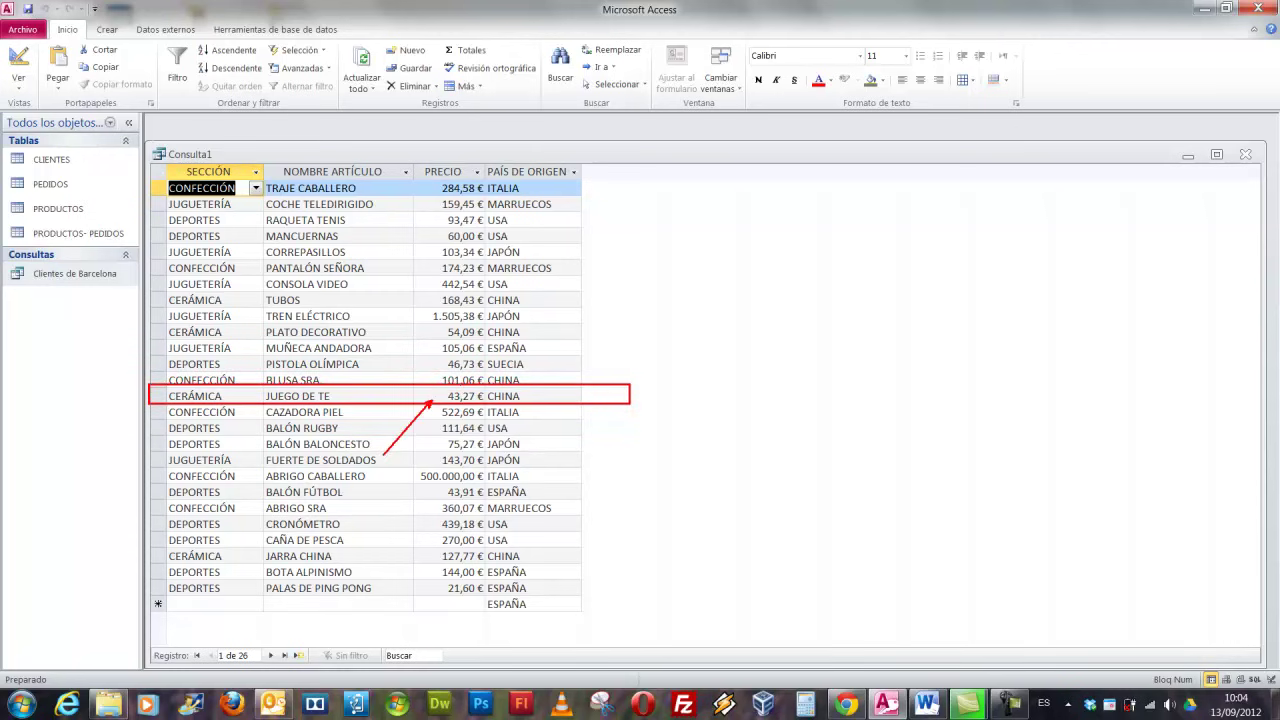
{"action": "left_click_drag", "start_coordinate": [548, 400], "coordinate": [1068, 660]}
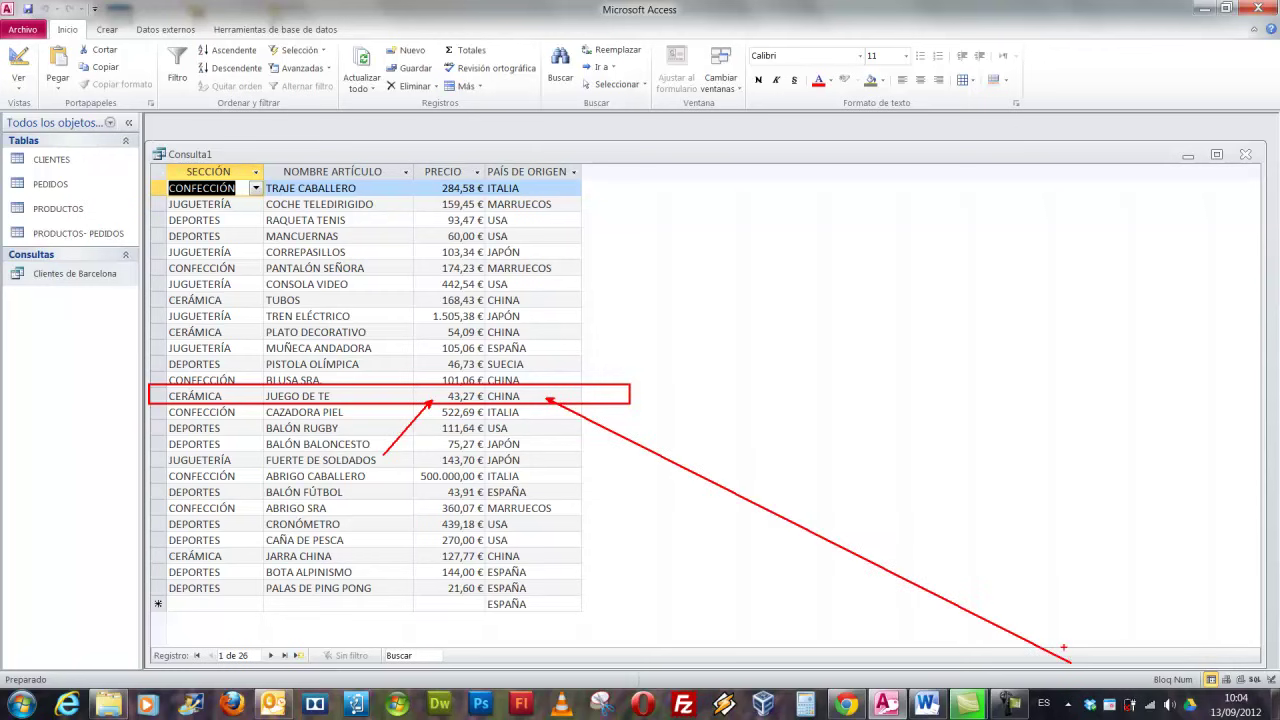
{"action": "key", "text": "Escape"}
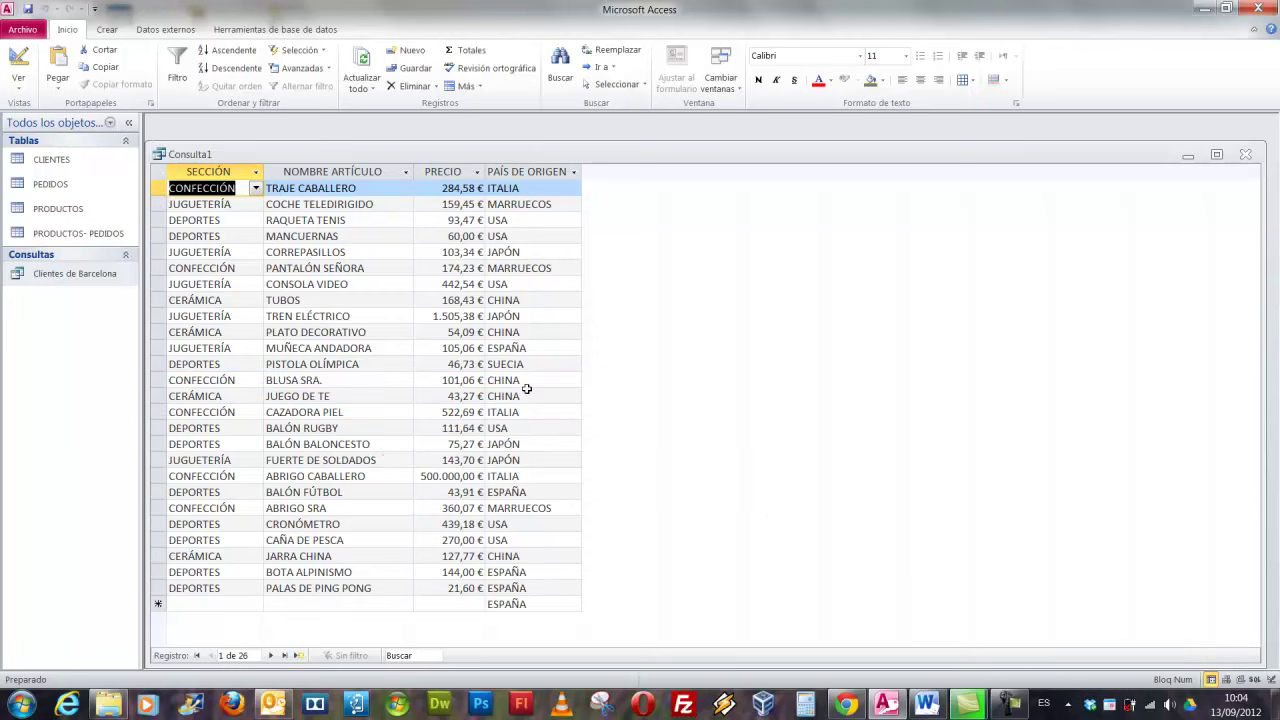
Return to Design view, delete the China criterion, and enter españa for PAÍS DE ORIGEN in the same row as >100.
{"action": "left_click", "coordinate": [18, 58]}
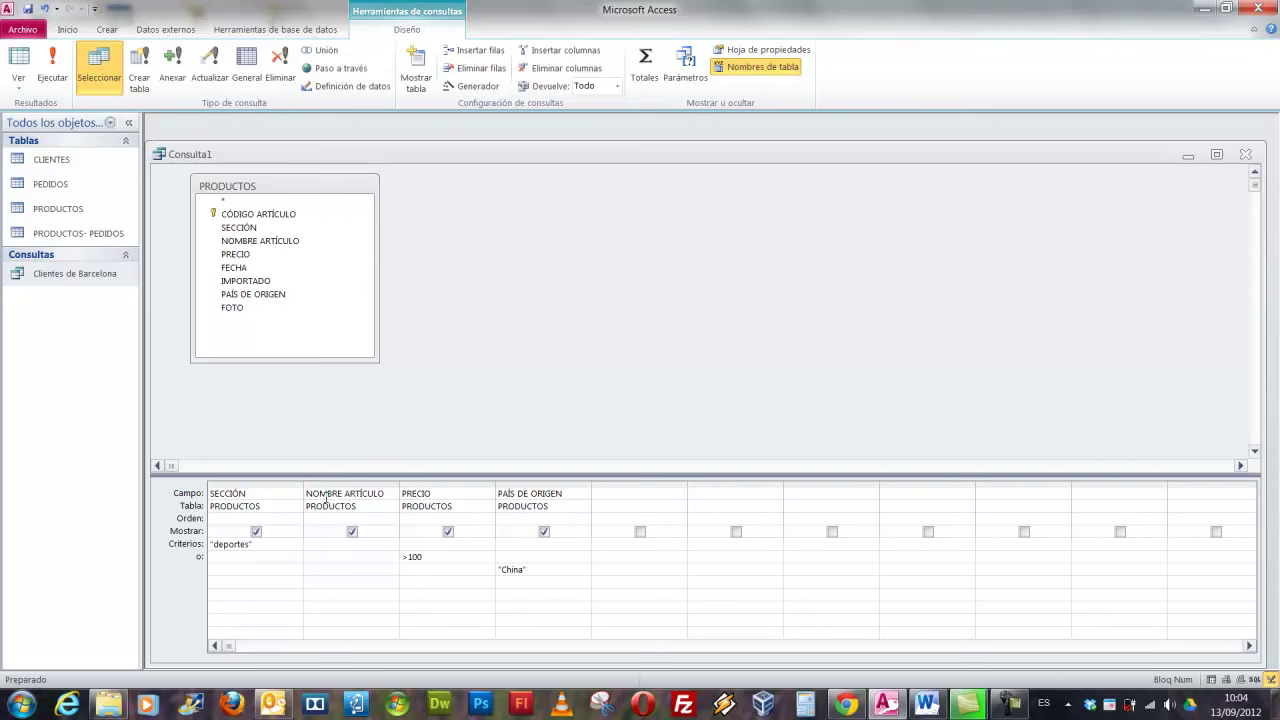
{"action": "left_click_drag", "start_coordinate": [524, 569], "coordinate": [485, 568]}
{"action": "key", "text": "Delete"}
{"action": "type", "text": "españa"}
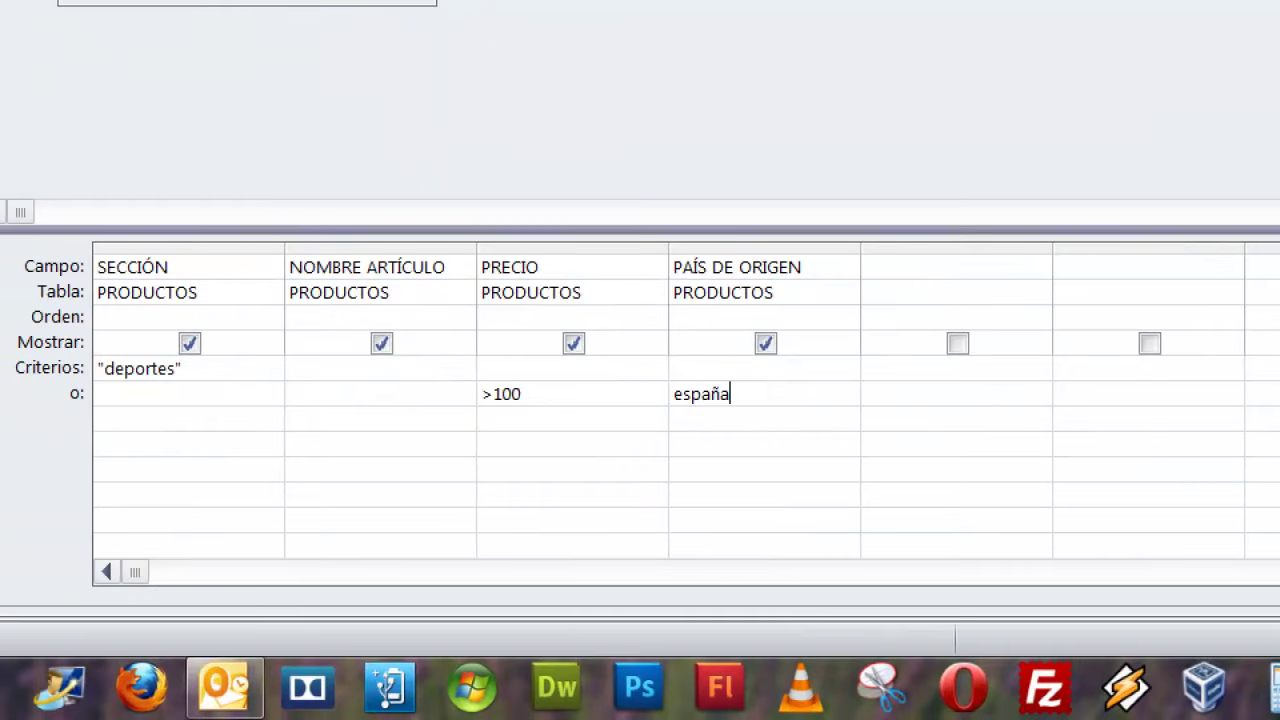
{"action": "mouse_move", "coordinate": [88, 358]}
{"action": "left_mouse_down"}
{"action": "mouse_move", "coordinate": [177, 380]}
{"action": "mouse_move", "coordinate": [917, 449]}
{"action": "mouse_move", "coordinate": [924, 416]}
{"action": "left_mouse_up"}
{"action": "left_click_drag", "start_coordinate": [187, 367], "coordinate": [242, 366]}
{"action": "left_click_drag", "start_coordinate": [470, 396], "coordinate": [342, 410]}
{"action": "left_click_drag", "start_coordinate": [765, 393], "coordinate": [840, 393]}
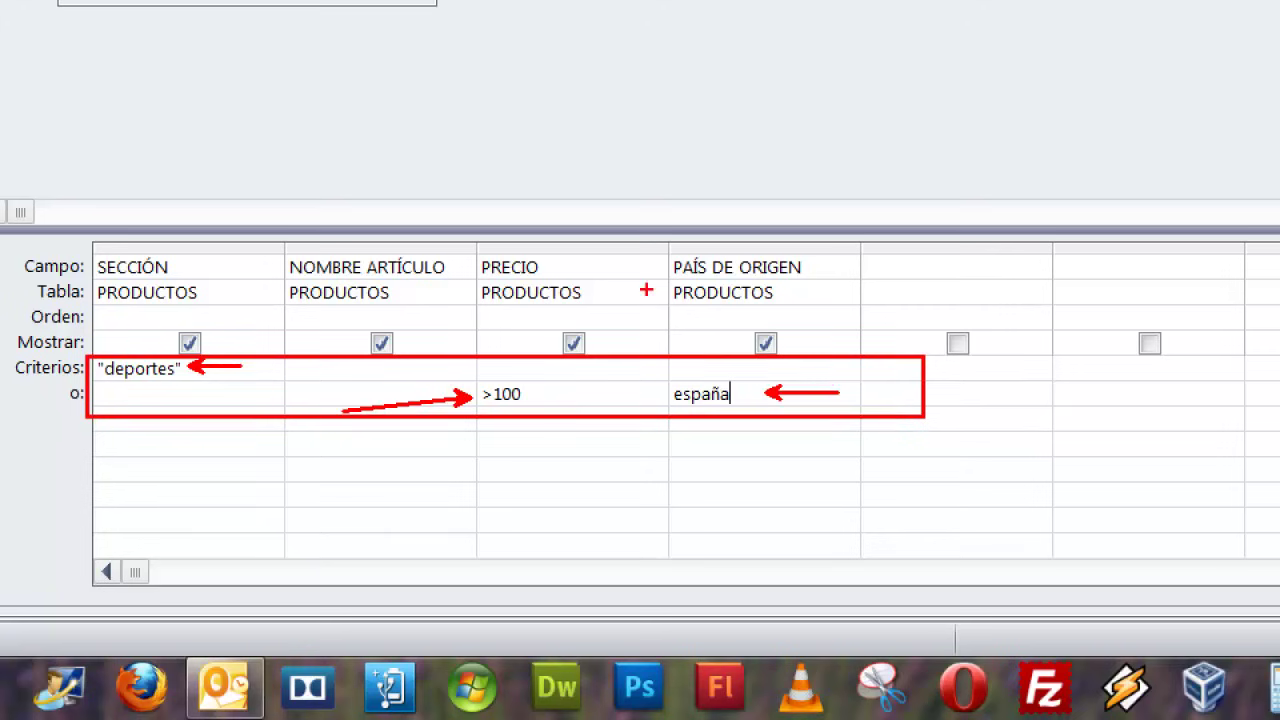
{"action": "left_click_drag", "start_coordinate": [281, 119], "coordinate": [277, 178]}
{"action": "key", "text": "Escape"}
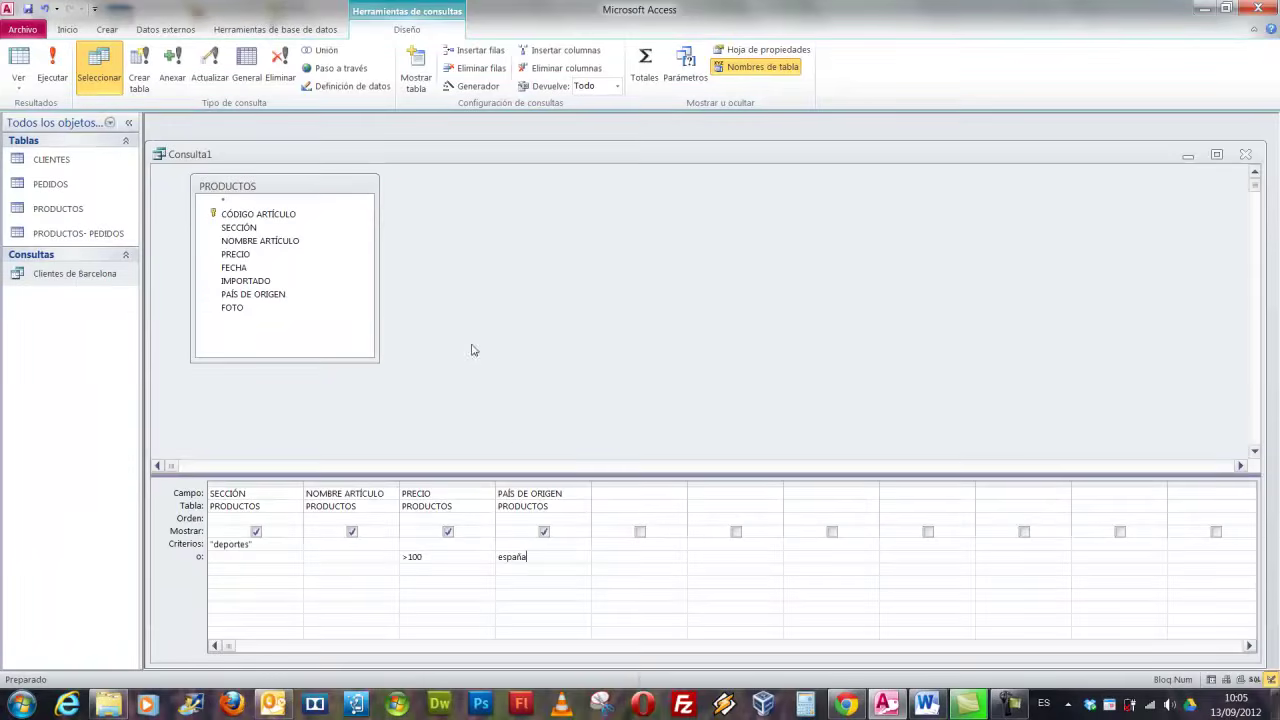
Run the query and examine the price and country of origin of the JUGUETERÍA record.
{"action": "left_click", "coordinate": [46, 80]}
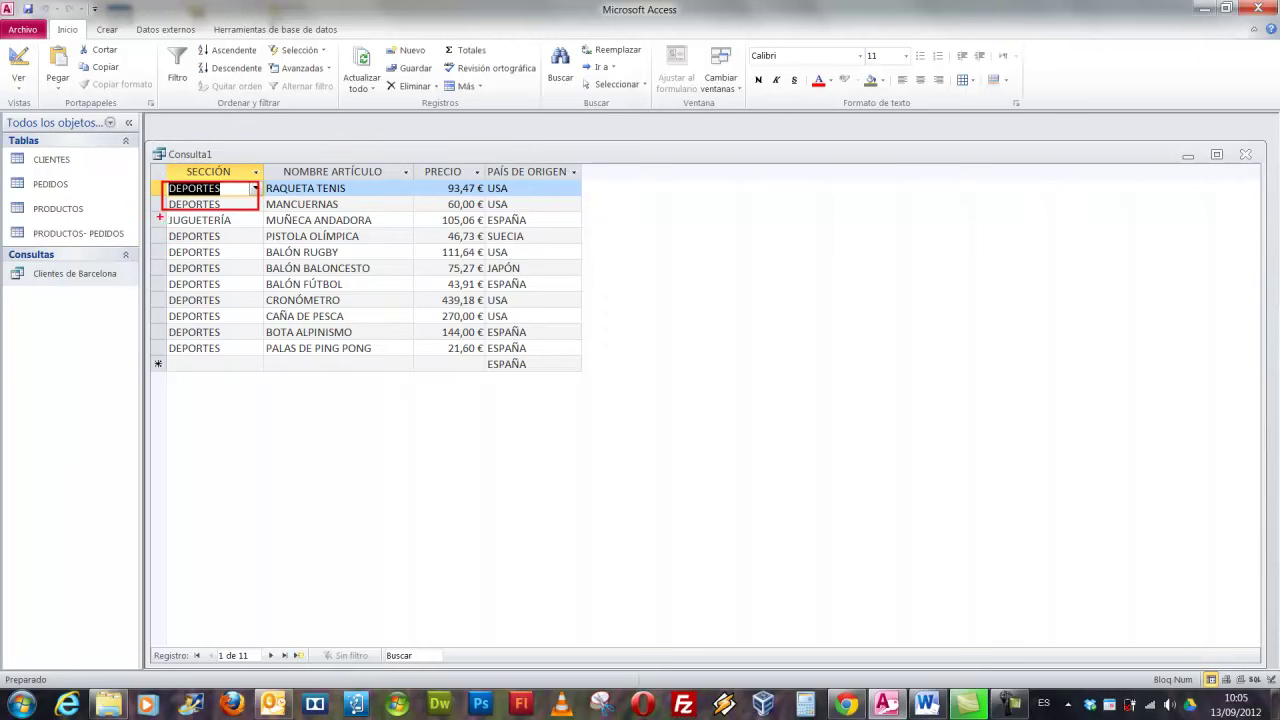
{"action": "mouse_move", "coordinate": [150, 209]}
{"action": "left_mouse_down"}
{"action": "mouse_move", "coordinate": [237, 227]}
{"action": "mouse_move", "coordinate": [586, 232]}
{"action": "mouse_move", "coordinate": [627, 227]}
{"action": "mouse_move", "coordinate": [652, 205]}
{"action": "left_mouse_up"}
{"action": "left_click_drag", "start_coordinate": [437, 218], "coordinate": [330, 130]}
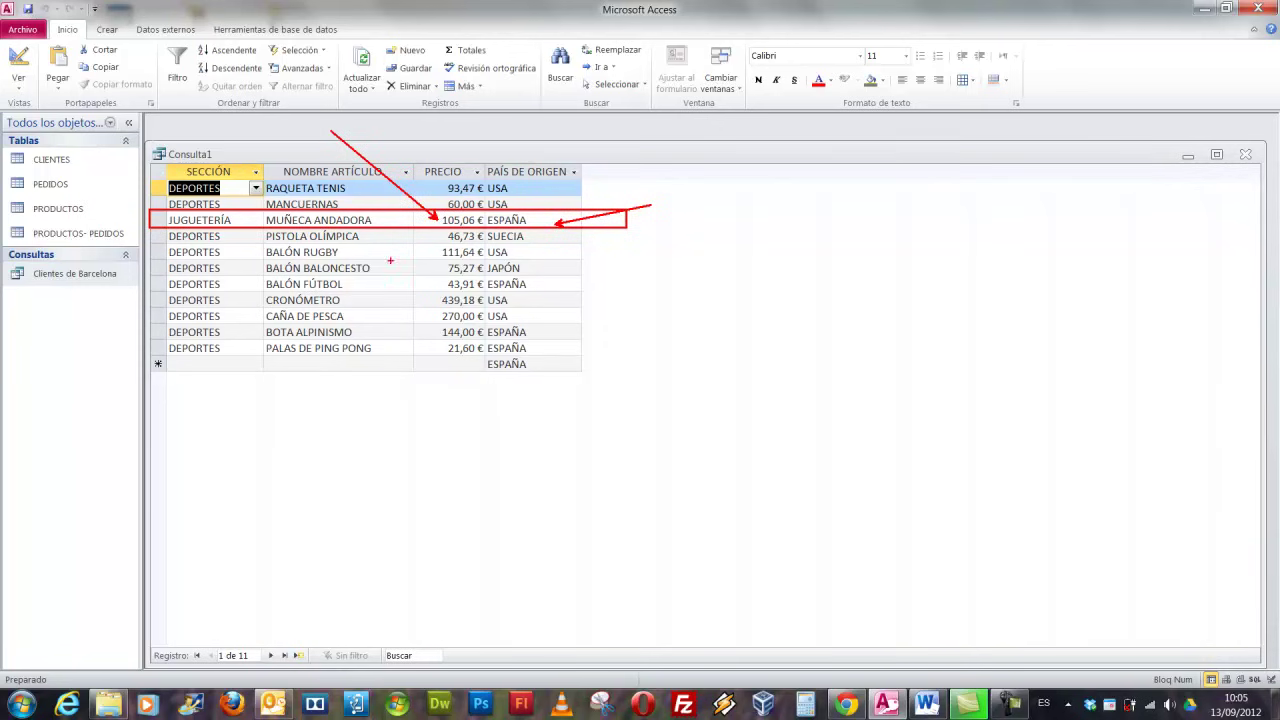
Examine the section, price and country of origin of the BALÓN FÚTBOL record in the query results.
{"action": "left_click_drag", "start_coordinate": [416, 276], "coordinate": [549, 291]}
{"action": "left_click_drag", "start_coordinate": [172, 285], "coordinate": [46, 286]}
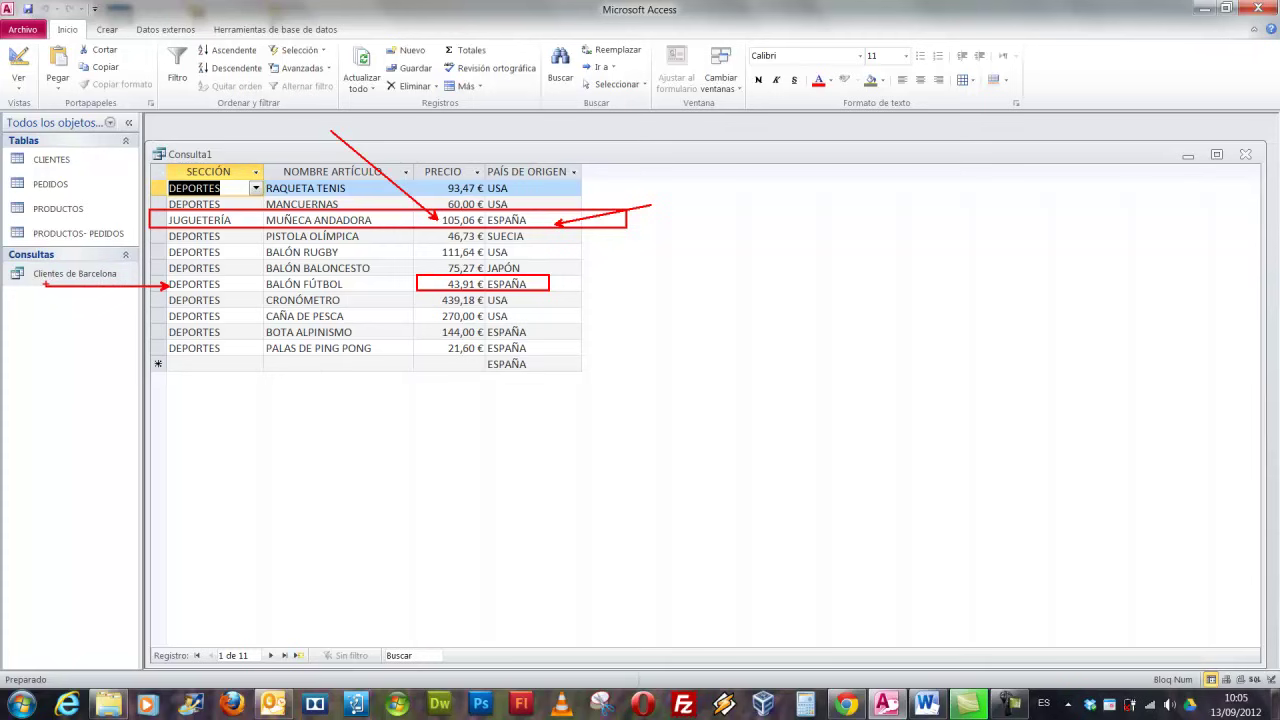
{"action": "key", "text": "Escape"}
Return to Design view and delete the >100 criterion for PRECIO and the españa criterion for PAÍS DE ORIGEN.
{"action": "left_click", "coordinate": [18, 70]}
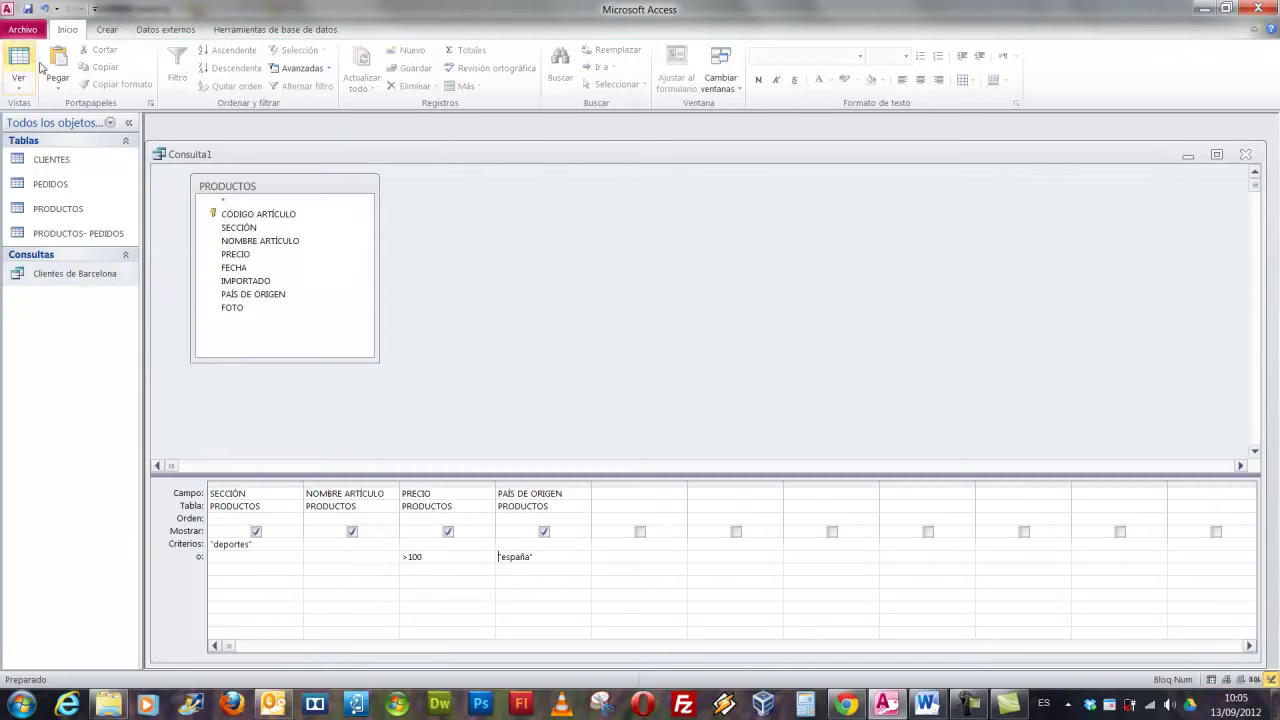
{"action": "left_click", "coordinate": [503, 557]}
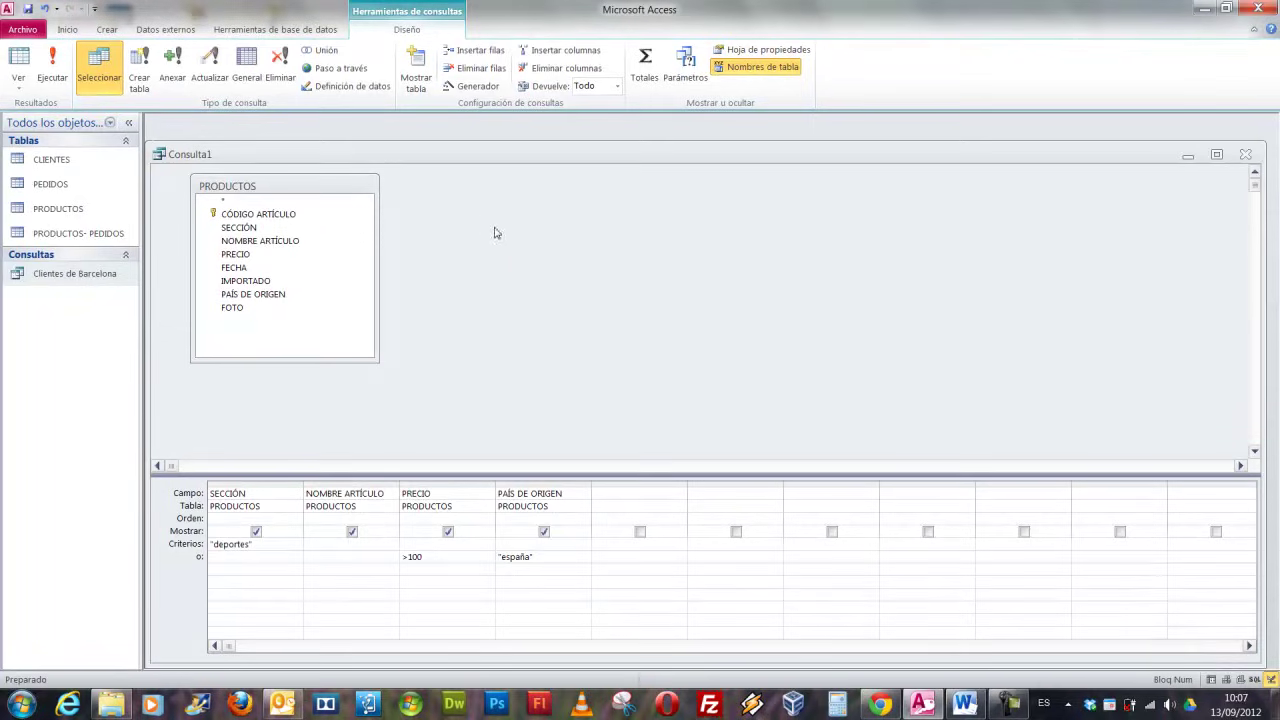
{"action": "left_click", "coordinate": [518, 261]}
{"action": "left_click_drag", "start_coordinate": [425, 556], "coordinate": [403, 556]}
{"action": "key", "text": "BackSpace"}
{"action": "left_click_drag", "start_coordinate": [538, 557], "coordinate": [497, 557]}
{"action": "key", "text": "BackSpace"}
Add ferretería and juguetería as alternative criteria for SECCIÓN in the two rows below deportes.
{"action": "left_click", "coordinate": [241, 564]}
{"action": "type", "text": "ferreteria"}
{"action": "key", "text": "Down"}
{"action": "type", "text": "jugueteria"}
{"action": "key", "text": "Down"}
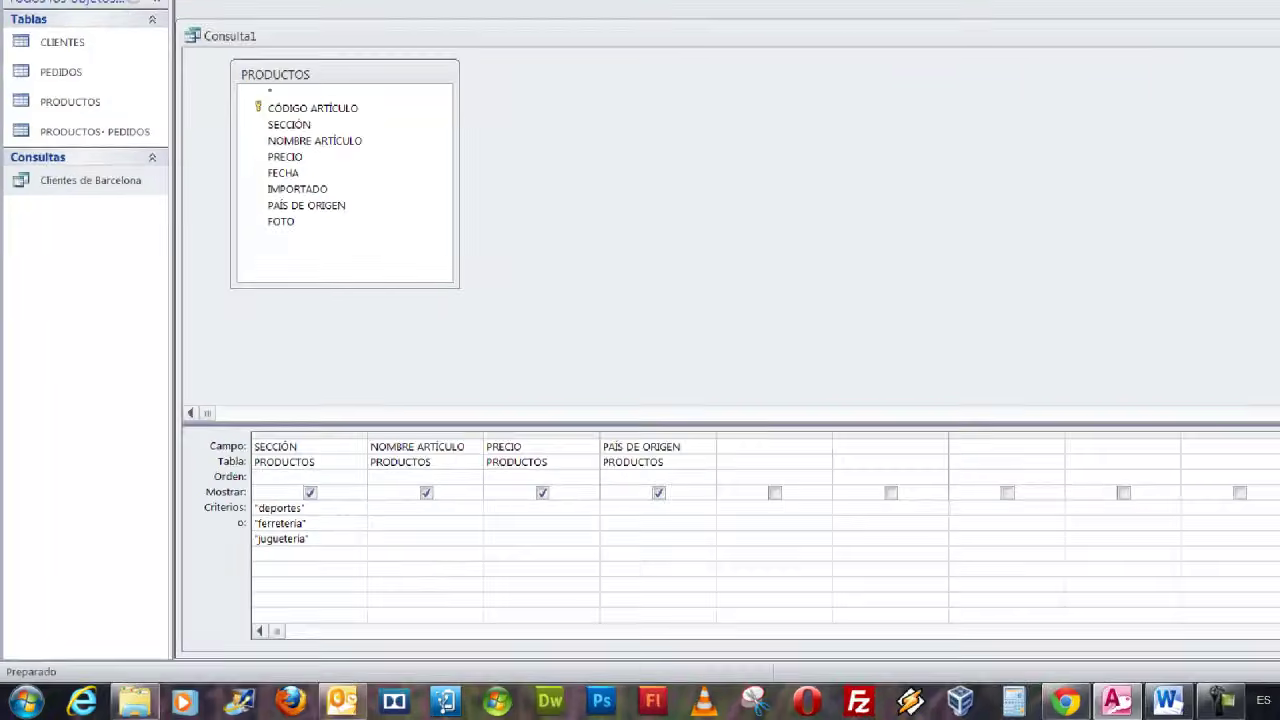
{"action": "mouse_move", "coordinate": [344, 350]}
{"action": "left_mouse_down"}
{"action": "mouse_move", "coordinate": [423, 420]}
{"action": "mouse_move", "coordinate": [622, 496]}
{"action": "left_mouse_up"}
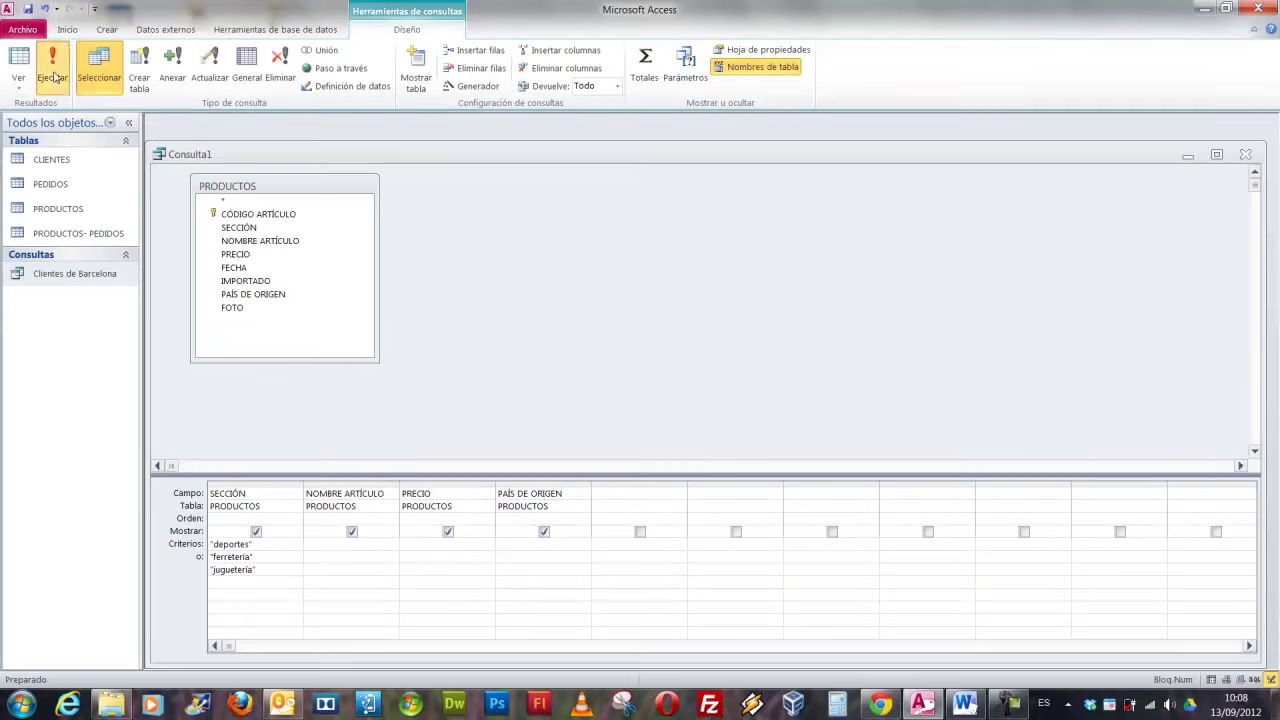
Run the query and compare its sections with those in the full PRODUCTOS table, closing the table when done.
{"action": "left_click", "coordinate": [54, 72]}
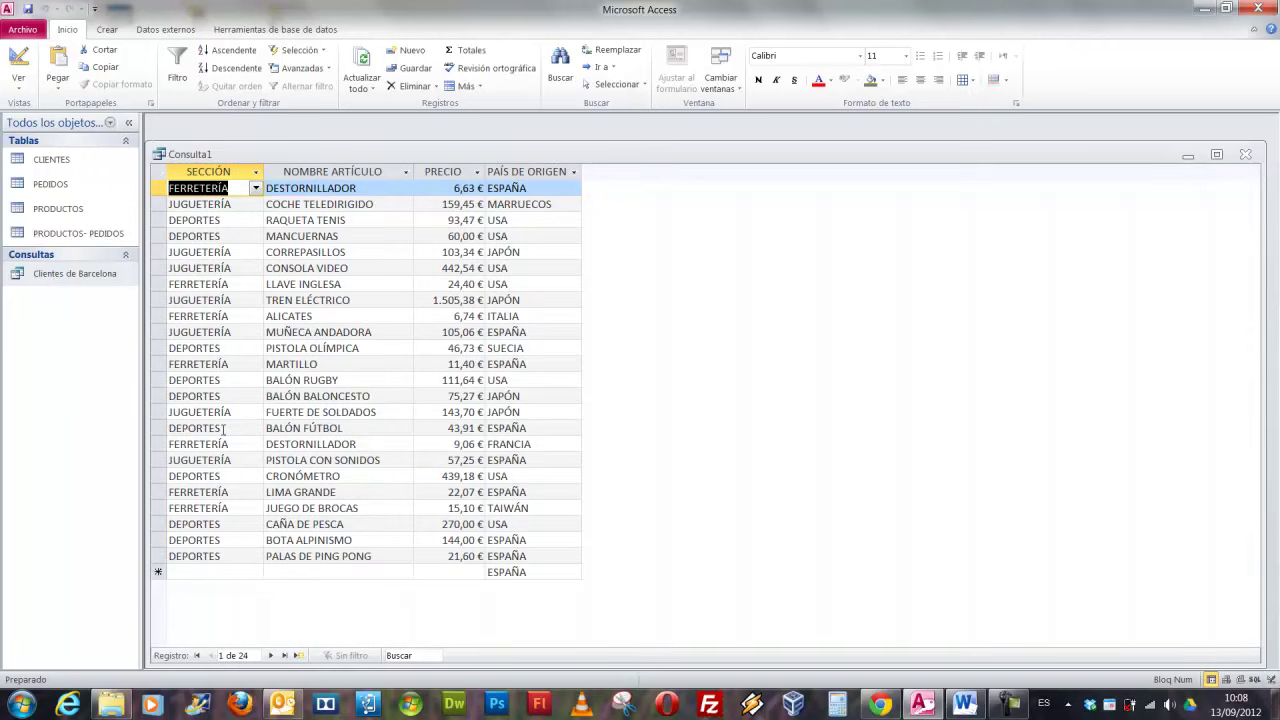
{"action": "double_click", "coordinate": [60, 208]}
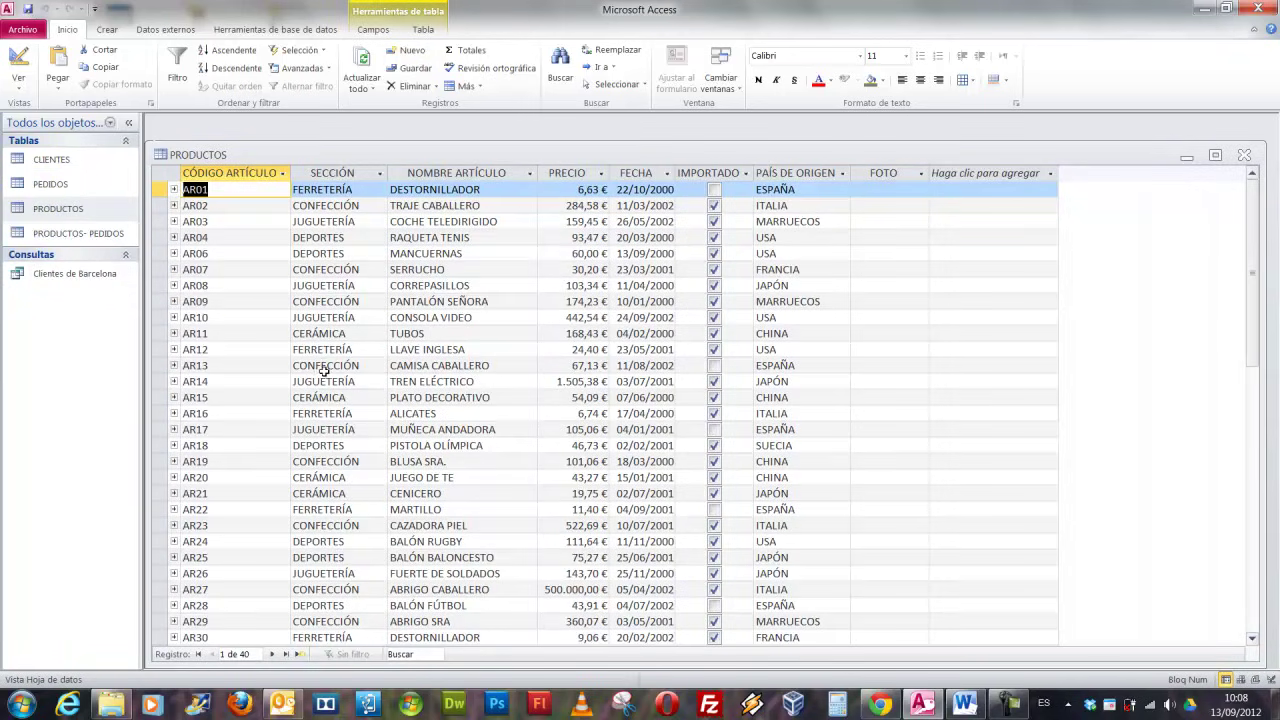
{"action": "scroll", "coordinate": [328, 429], "scroll_direction": "down", "scroll_amount": 3}
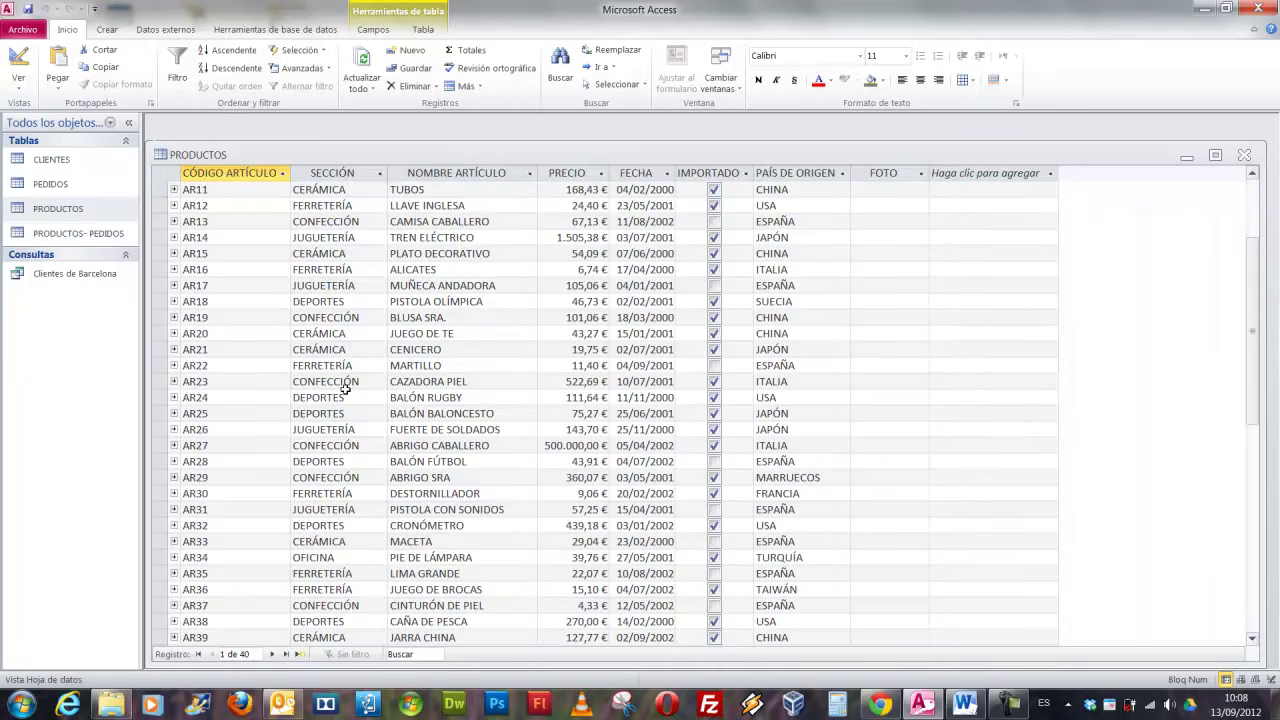
{"action": "left_click", "coordinate": [1250, 157]}
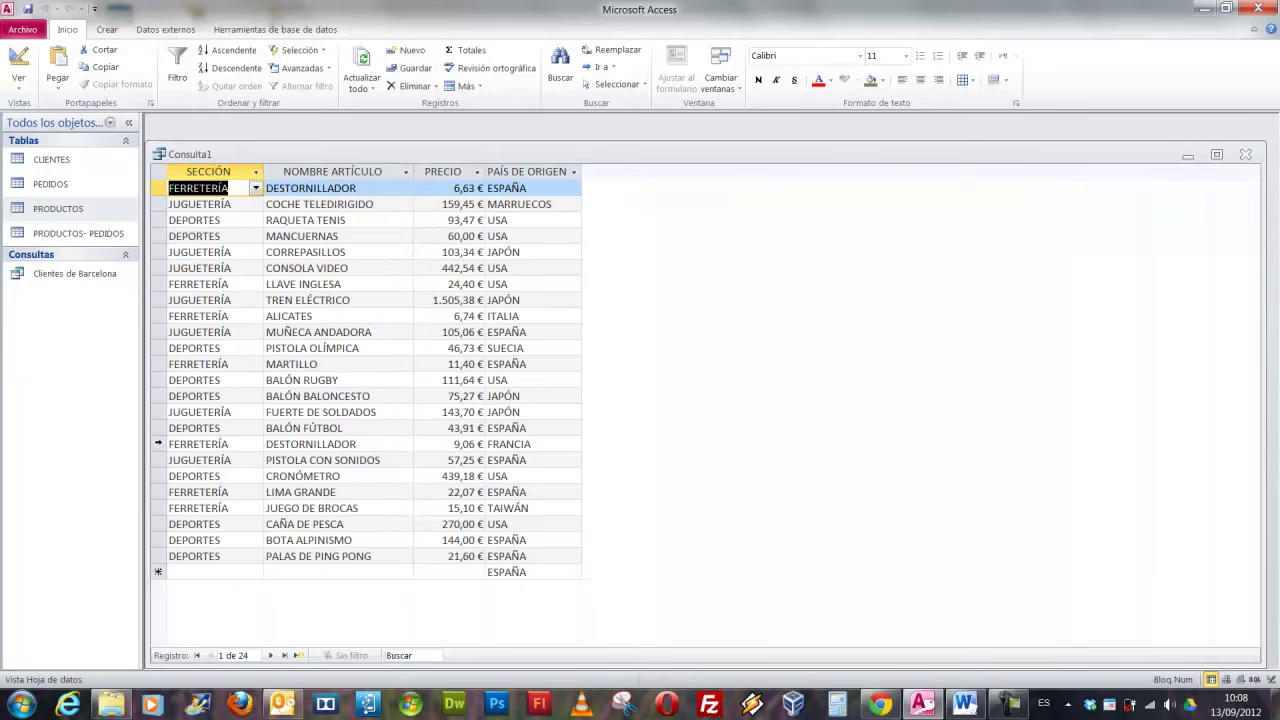
Return to Design view and delete the juguetería, ferretería and deportes criteria from SECCIÓN.
{"action": "left_click", "coordinate": [18, 60]}
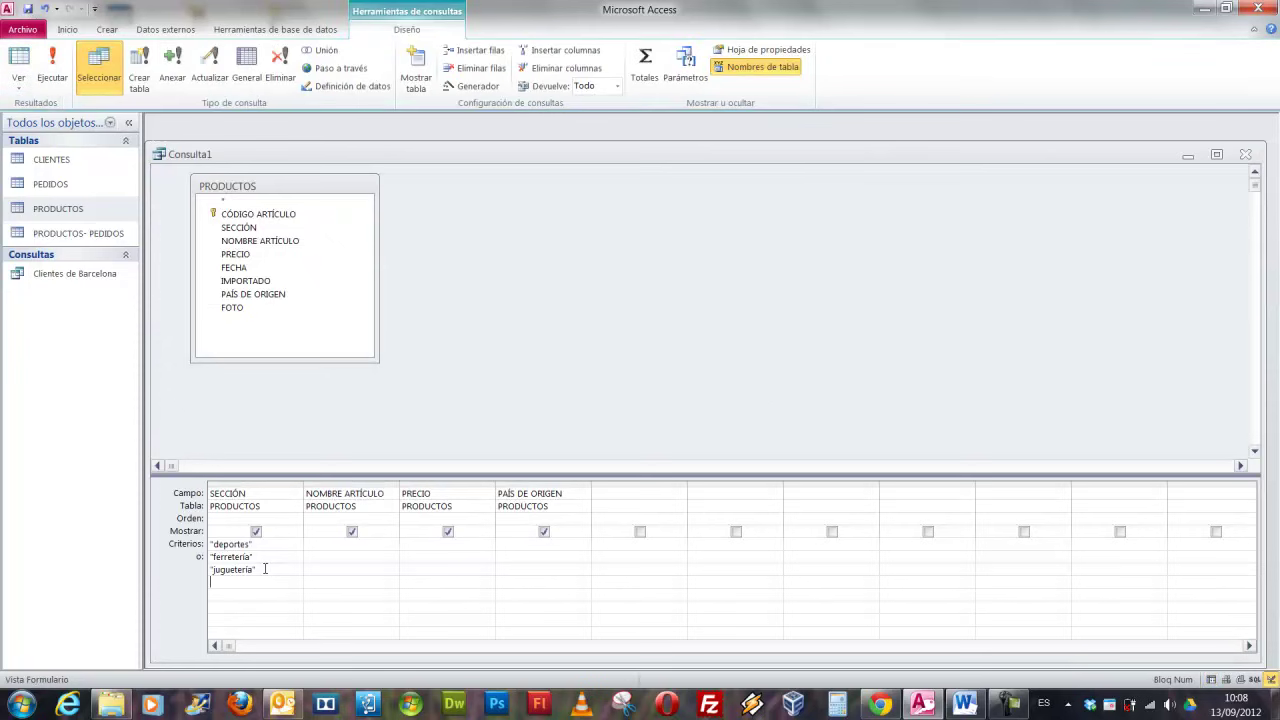
{"action": "left_click_drag", "start_coordinate": [265, 569], "coordinate": [193, 566]}
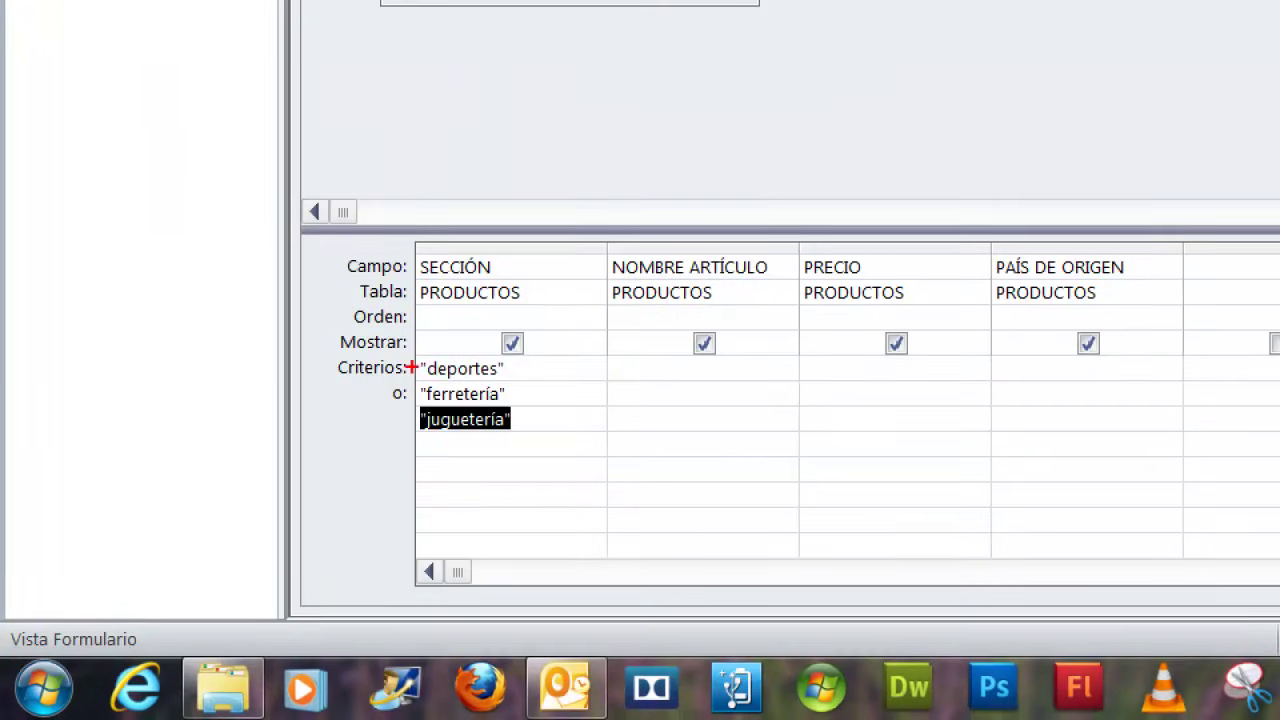
{"action": "mouse_move", "coordinate": [408, 345]}
{"action": "left_mouse_down"}
{"action": "mouse_move", "coordinate": [480, 448]}
{"action": "mouse_move", "coordinate": [521, 459]}
{"action": "left_mouse_up"}
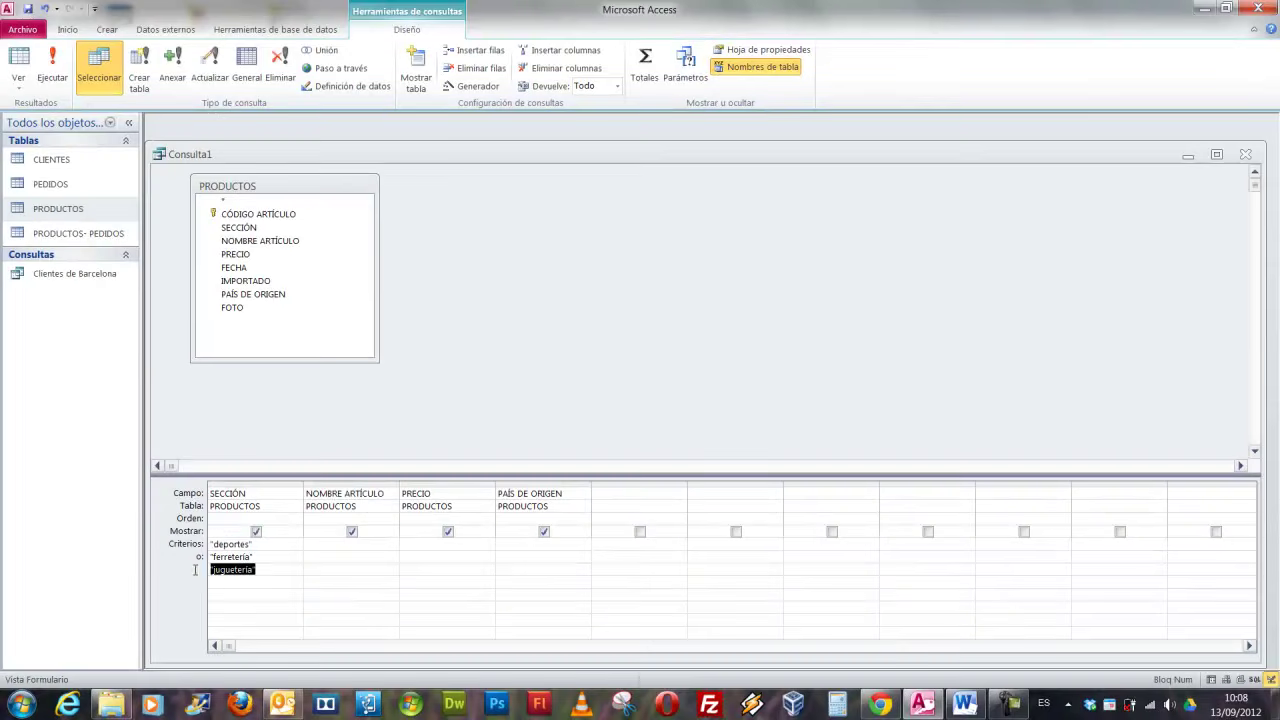
{"action": "key", "text": "Delete"}
{"action": "key", "text": "Up"}
{"action": "key", "text": "Delete"}
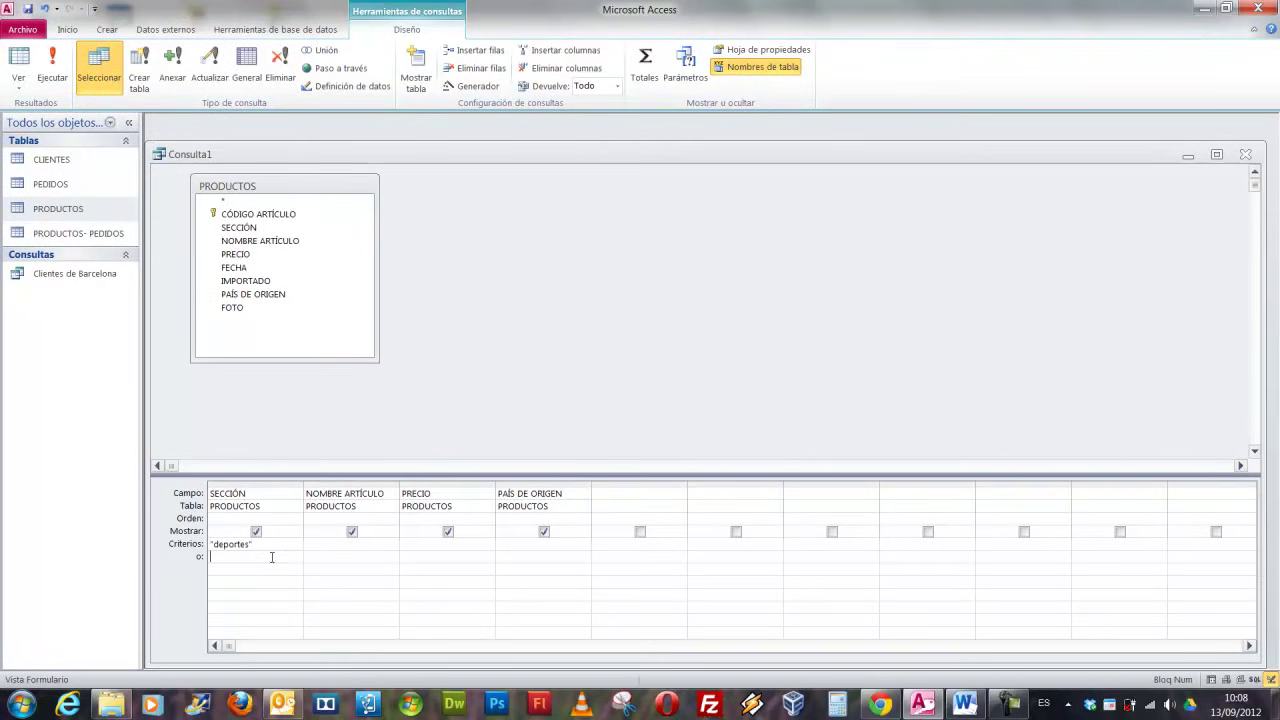
{"action": "key", "text": "shift+Home"}
{"action": "key", "text": "Delete"}
Enter deportes o ferretería o juguetería in a single SECCIÓN criteria cell, widen the column, and run the query.
{"action": "type", "text": "deportes o ferreteria o"}
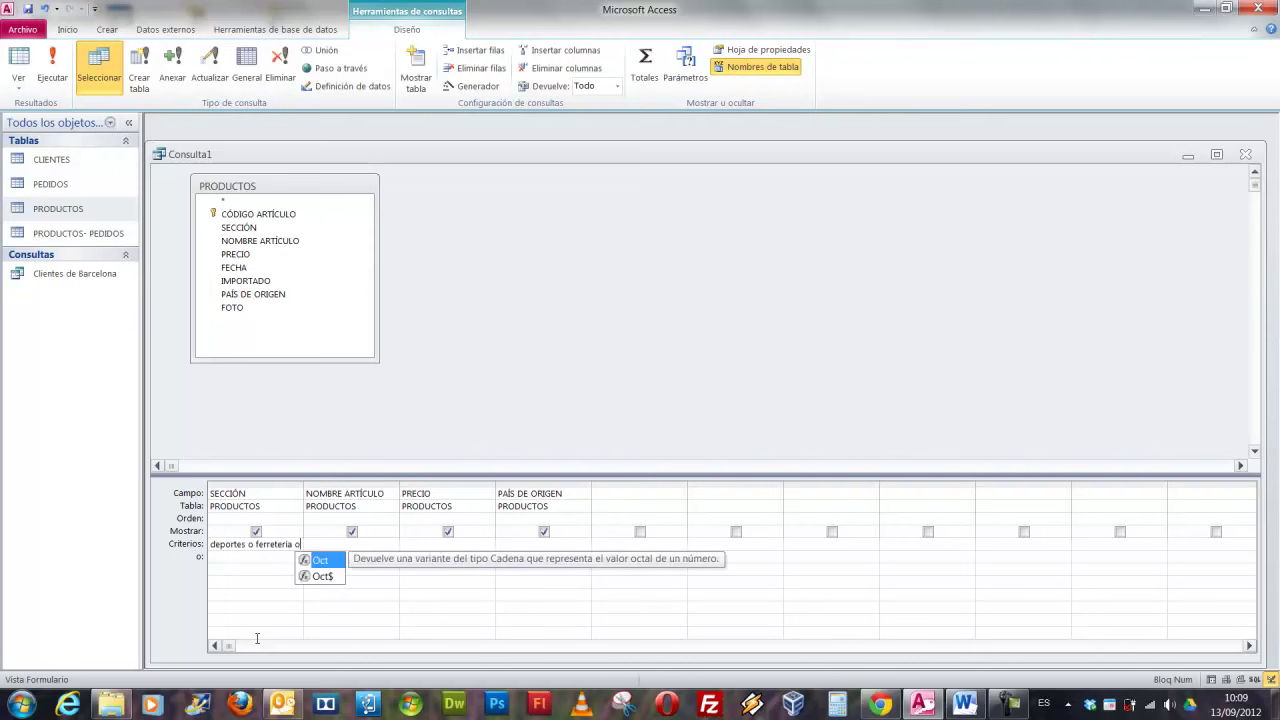
{"action": "type", "text": " jugueteria"}
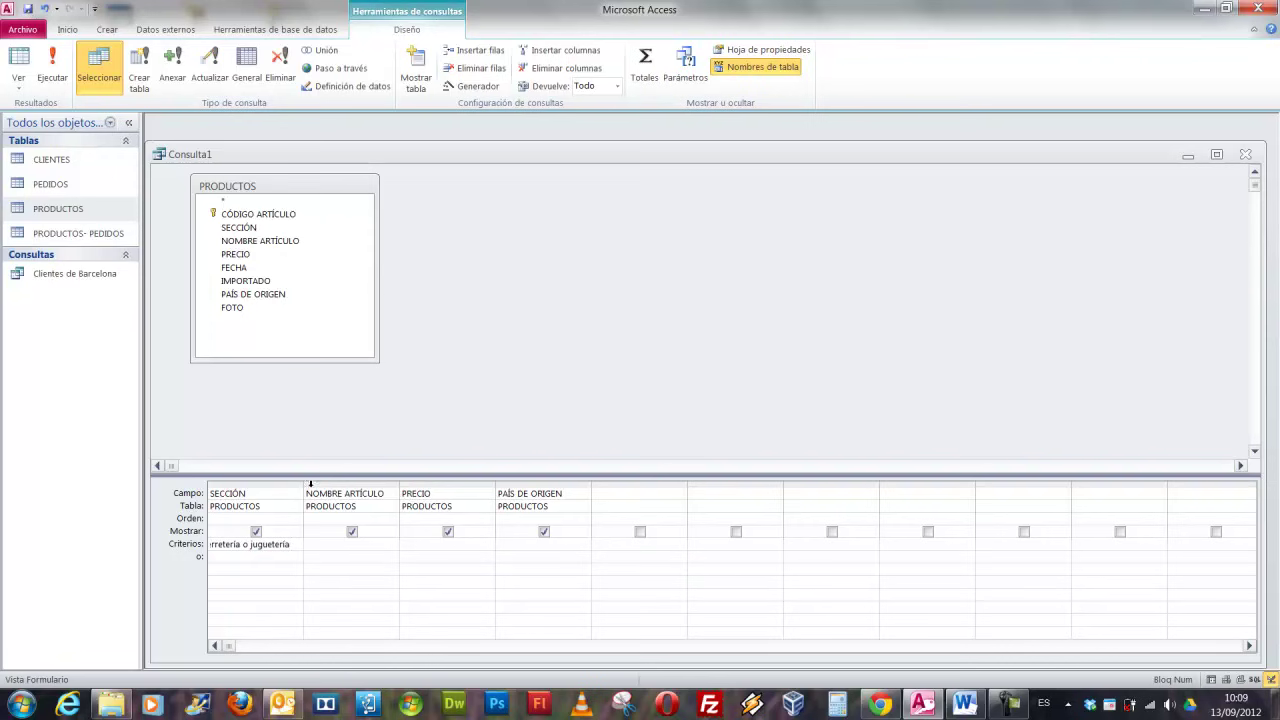
{"action": "left_click_drag", "start_coordinate": [303, 484], "coordinate": [427, 487]}
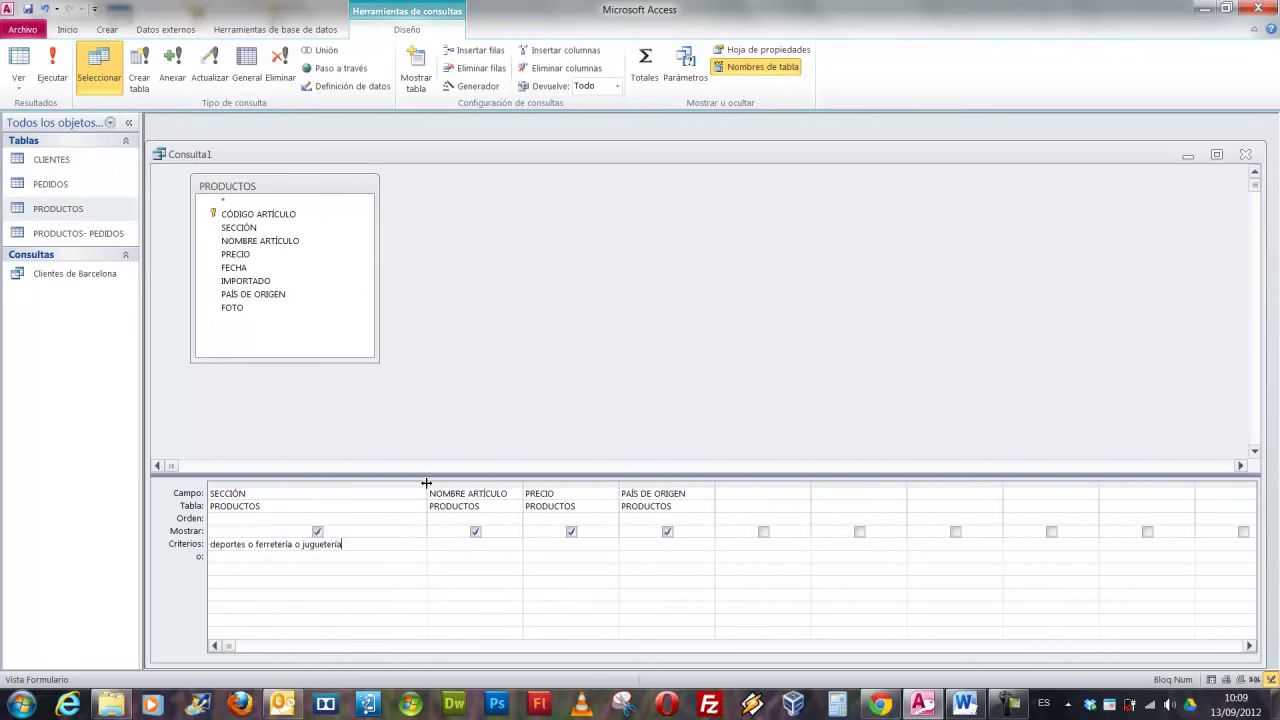
{"action": "left_click", "coordinate": [52, 70]}
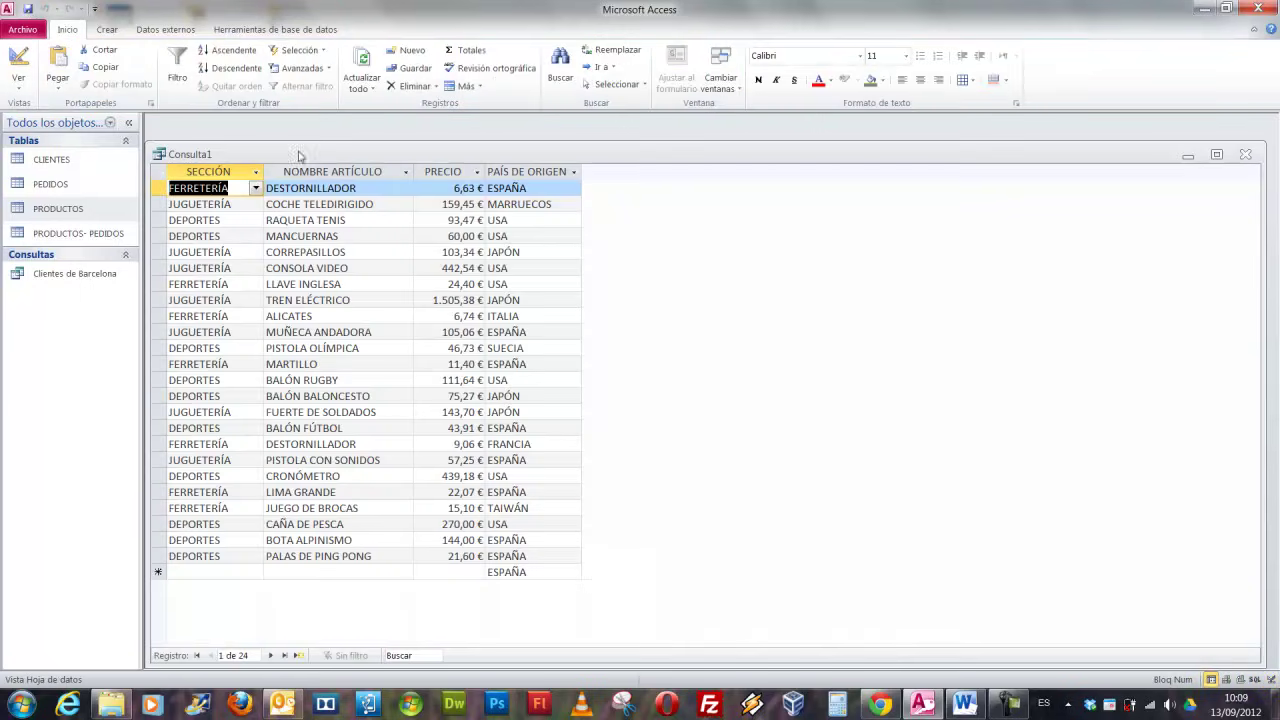
Return to Design view, delete the combined section criterion, and narrow the SECCIÓN column.
{"action": "left_click", "coordinate": [18, 62]}
{"action": "left_click_drag", "start_coordinate": [378, 543], "coordinate": [197, 543]}
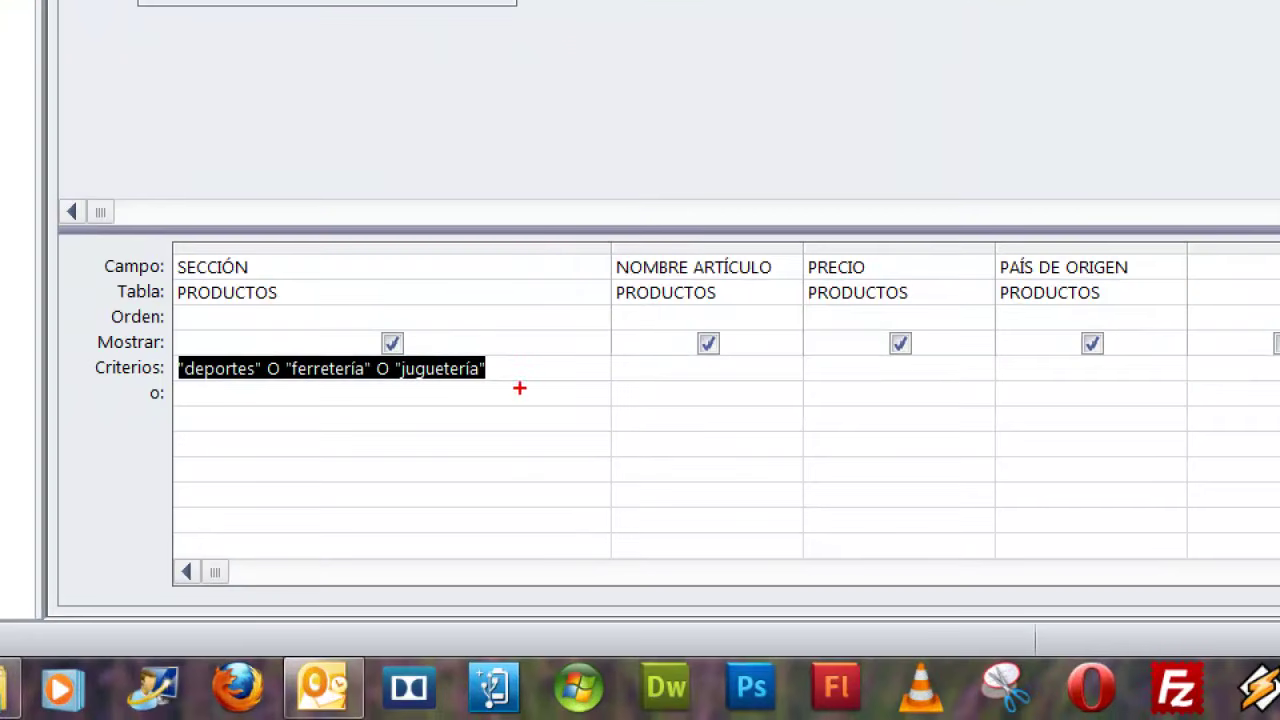
{"action": "left_click_drag", "start_coordinate": [496, 376], "coordinate": [684, 410]}
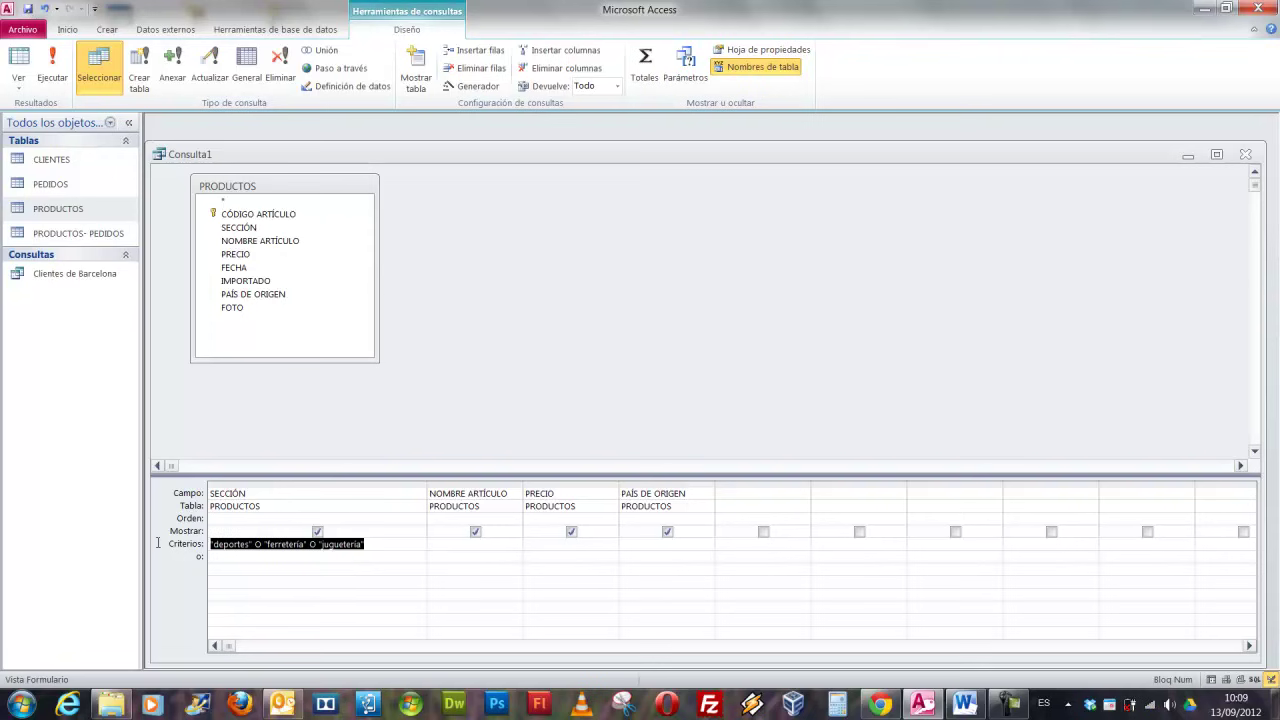
{"action": "key", "text": "Delete"}
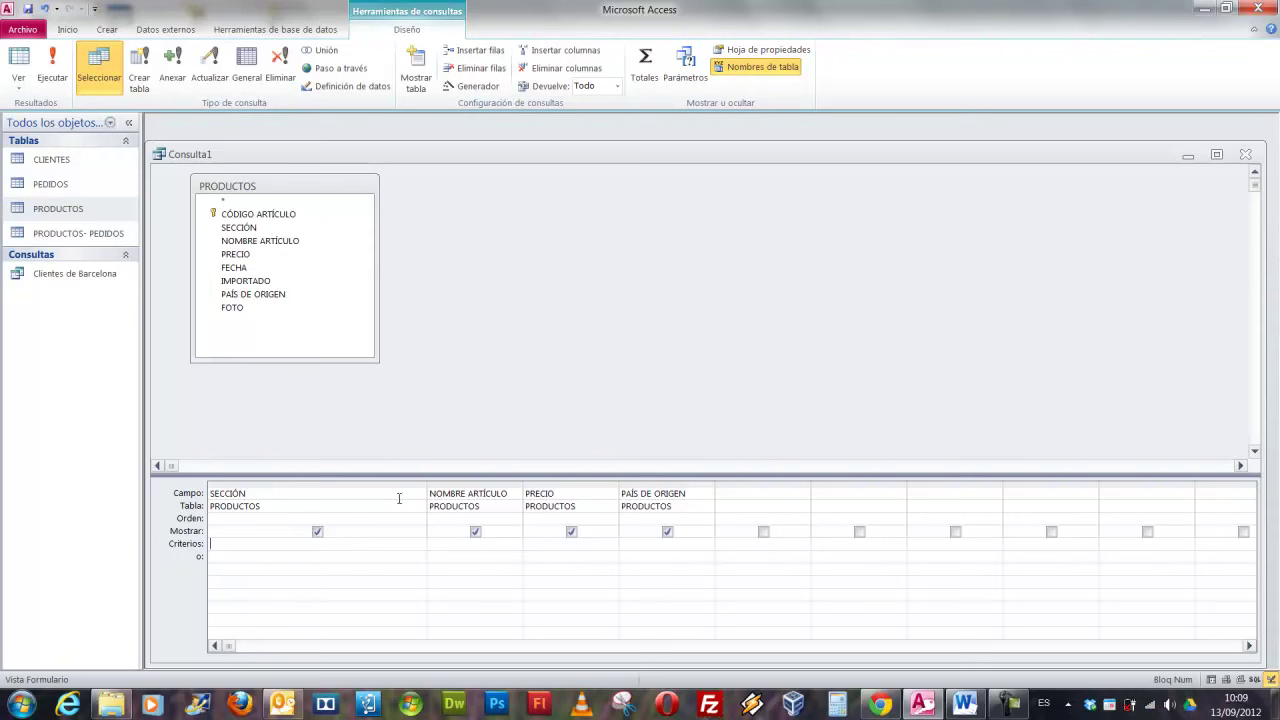
{"action": "left_click_drag", "start_coordinate": [429, 484], "coordinate": [320, 497]}
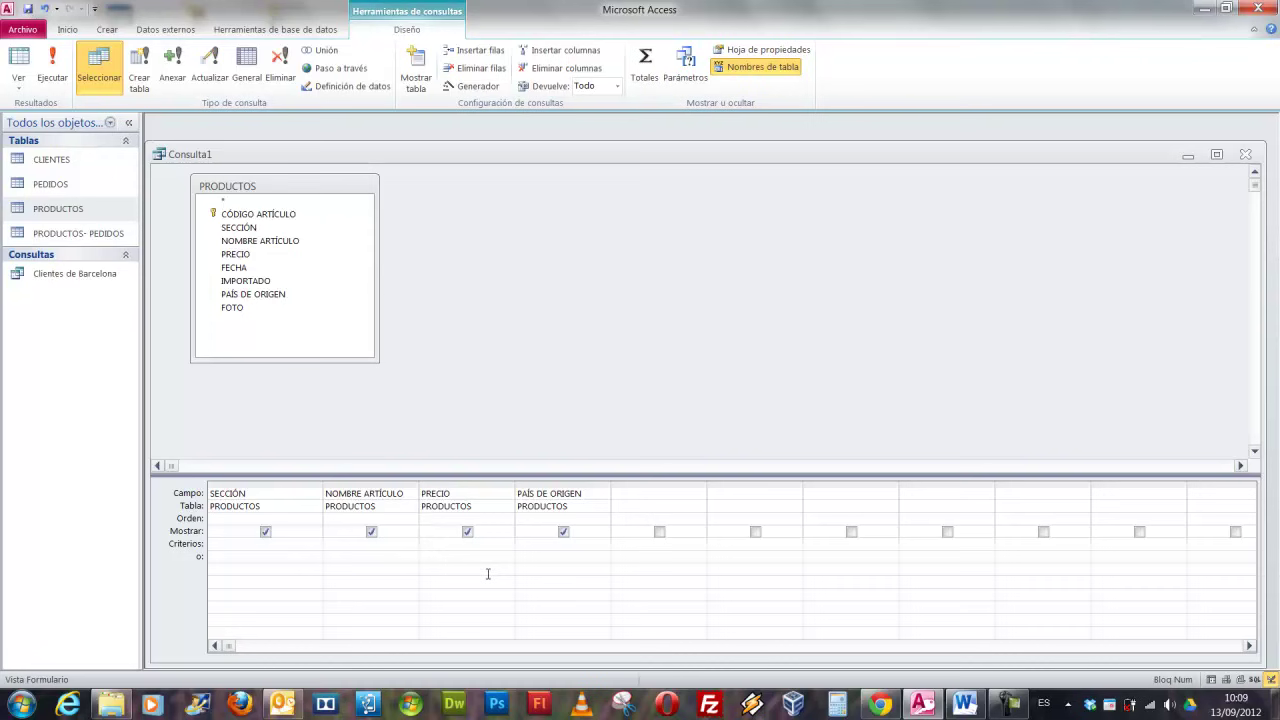
Enter >100 y <300 as the criterion for PRECIO and run the query.
{"action": "type", "text": "100 y <300"}
{"action": "left_click", "coordinate": [49, 63]}
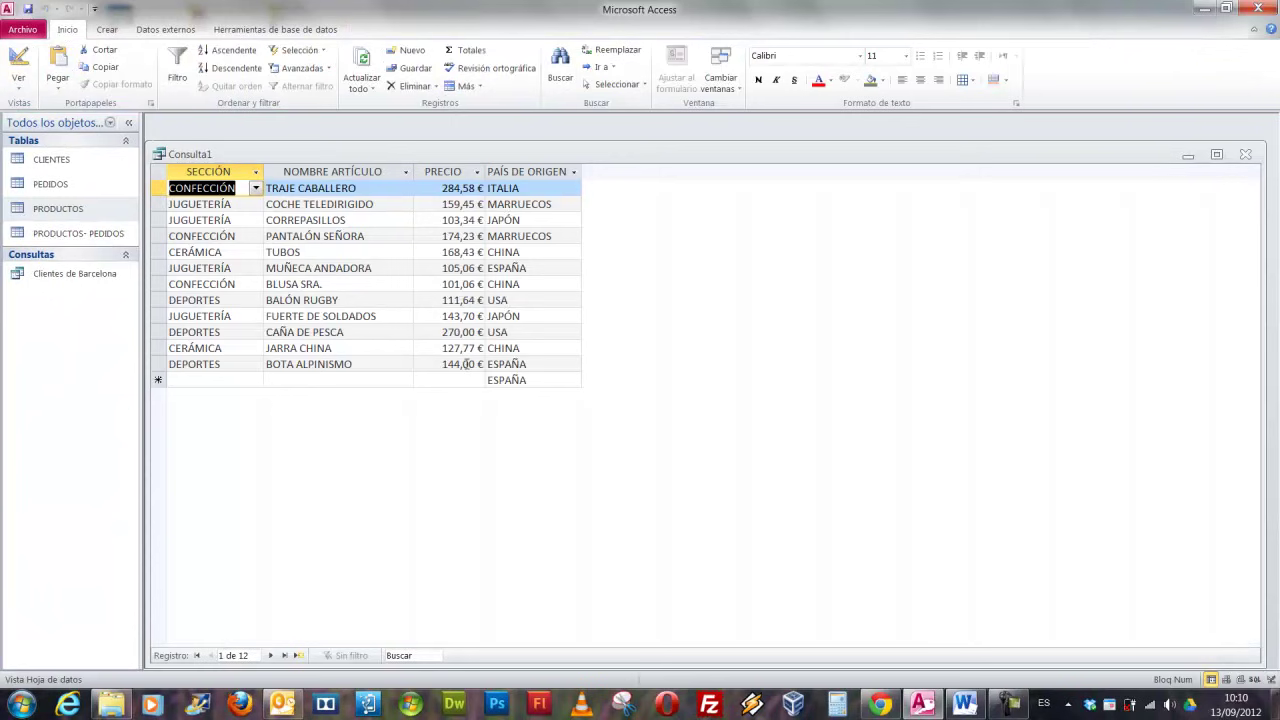
Return to Design view, delete the PRECIO criterion, and add PRECIO to the query grid a second time.
{"action": "left_click", "coordinate": [18, 60]}
{"action": "left_click_drag", "start_coordinate": [472, 544], "coordinate": [407, 544]}
{"action": "key", "text": "Delete"}
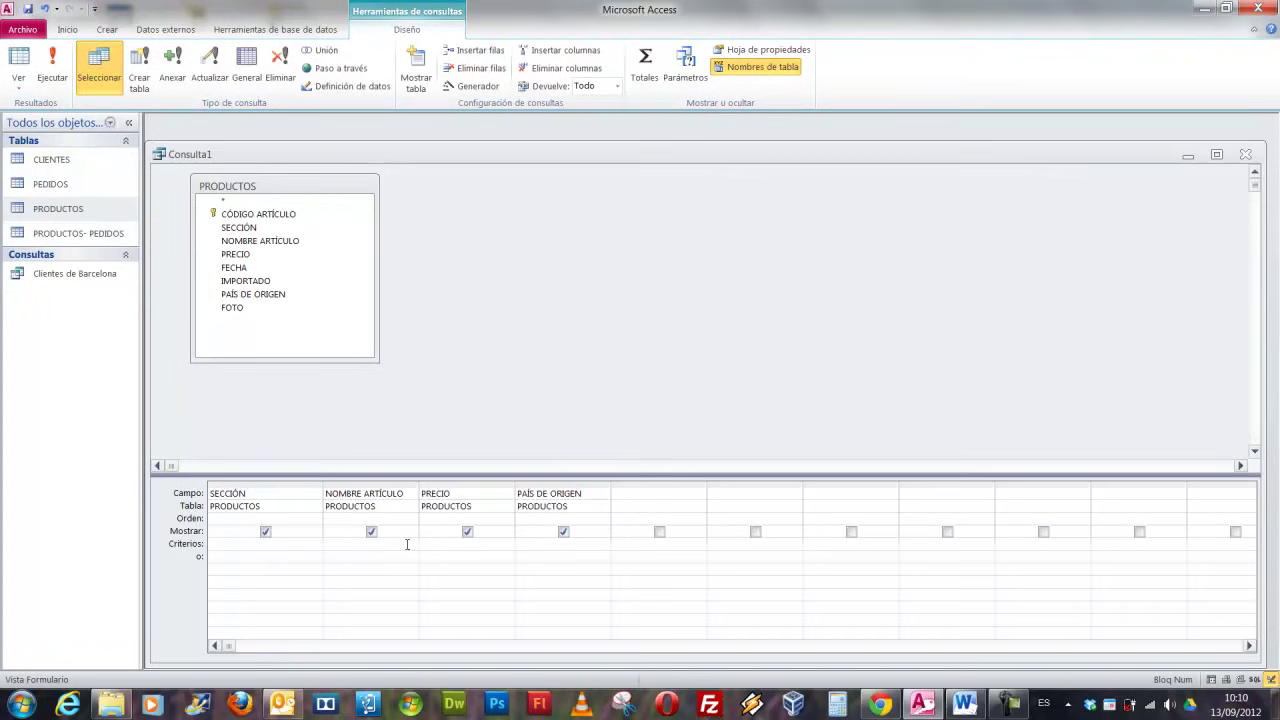
{"action": "double_click", "coordinate": [240, 257]}
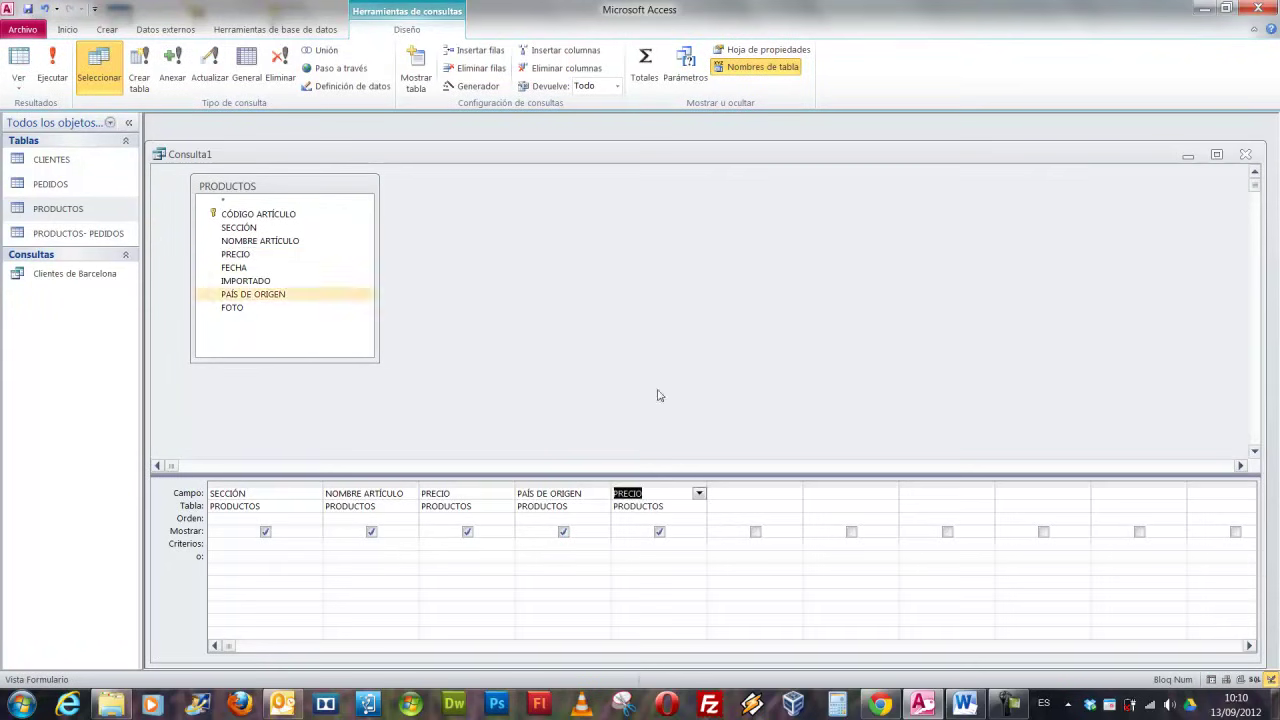
{"action": "left_click", "coordinate": [481, 485]}
{"action": "left_click", "coordinate": [646, 485]}
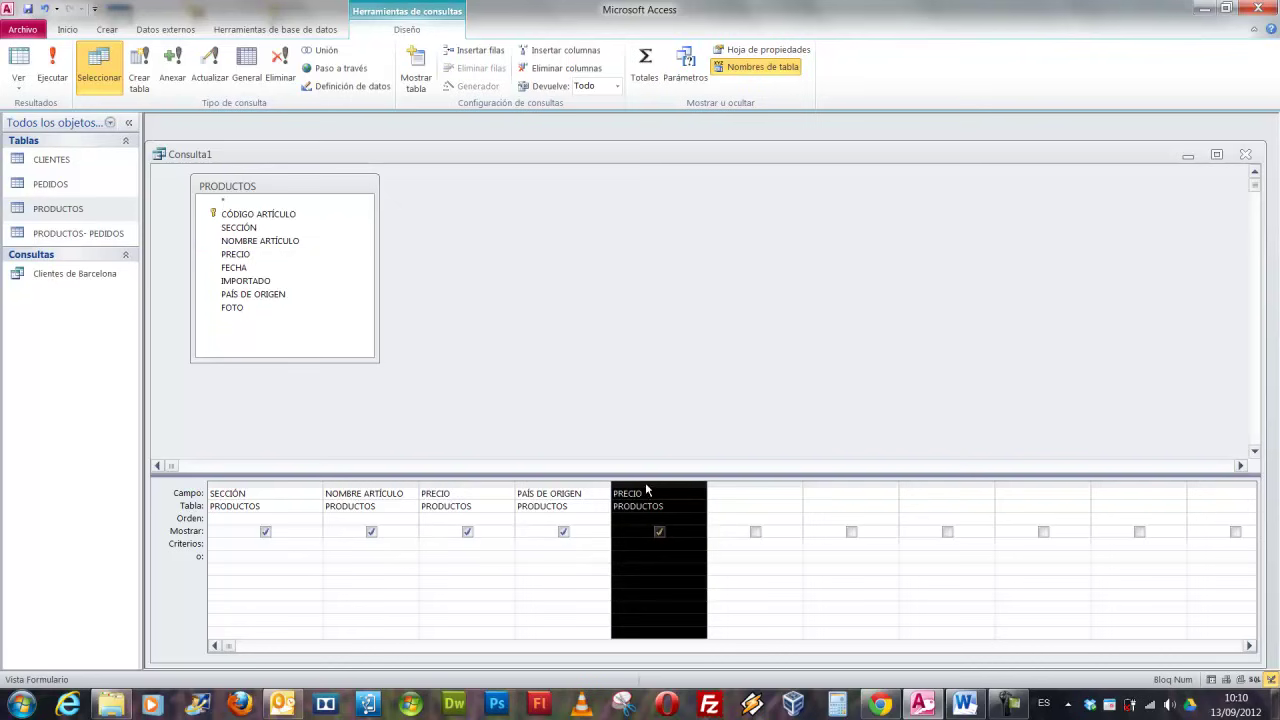
Set the first PRECIO column's criterion to >100 and the second one's to <300 in the same criteria row.
{"action": "left_click", "coordinate": [478, 544]}
{"action": "type", "text": ">100"}
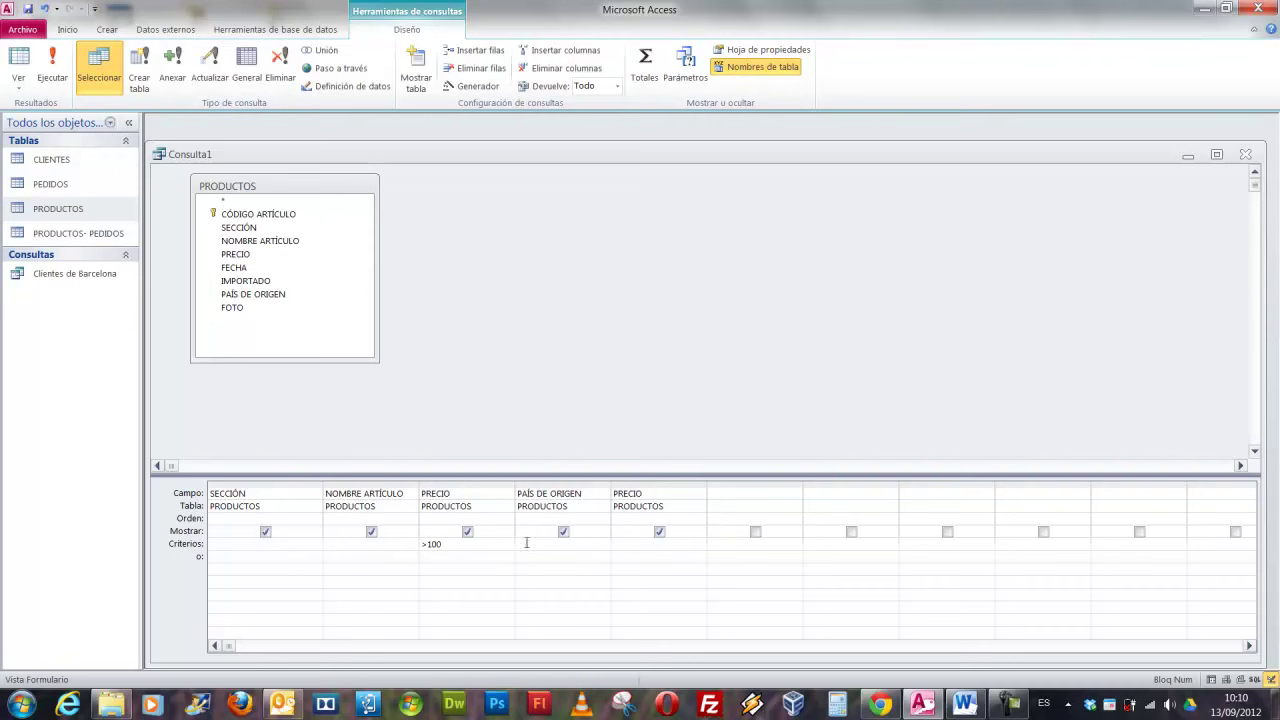
{"action": "left_click", "coordinate": [644, 544]}
{"action": "type", "text": "<300"}
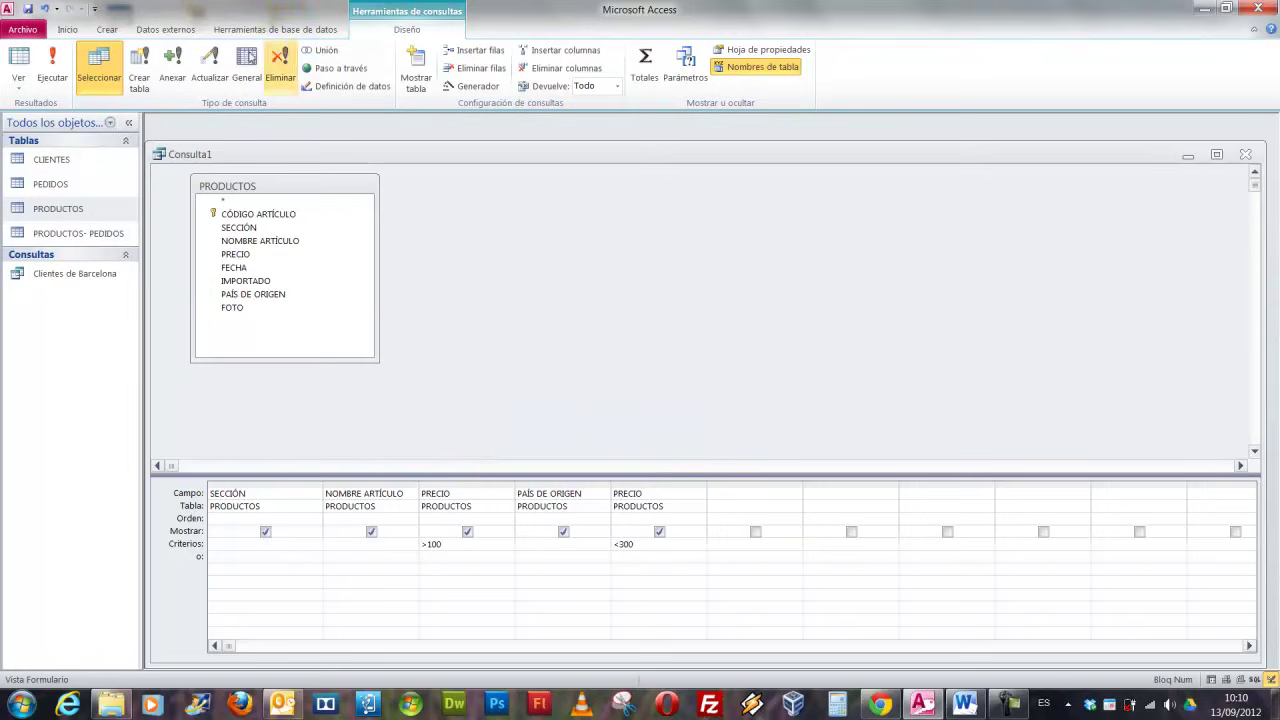
Run the query and compare the two price columns in the results.
{"action": "left_click", "coordinate": [51, 60]}
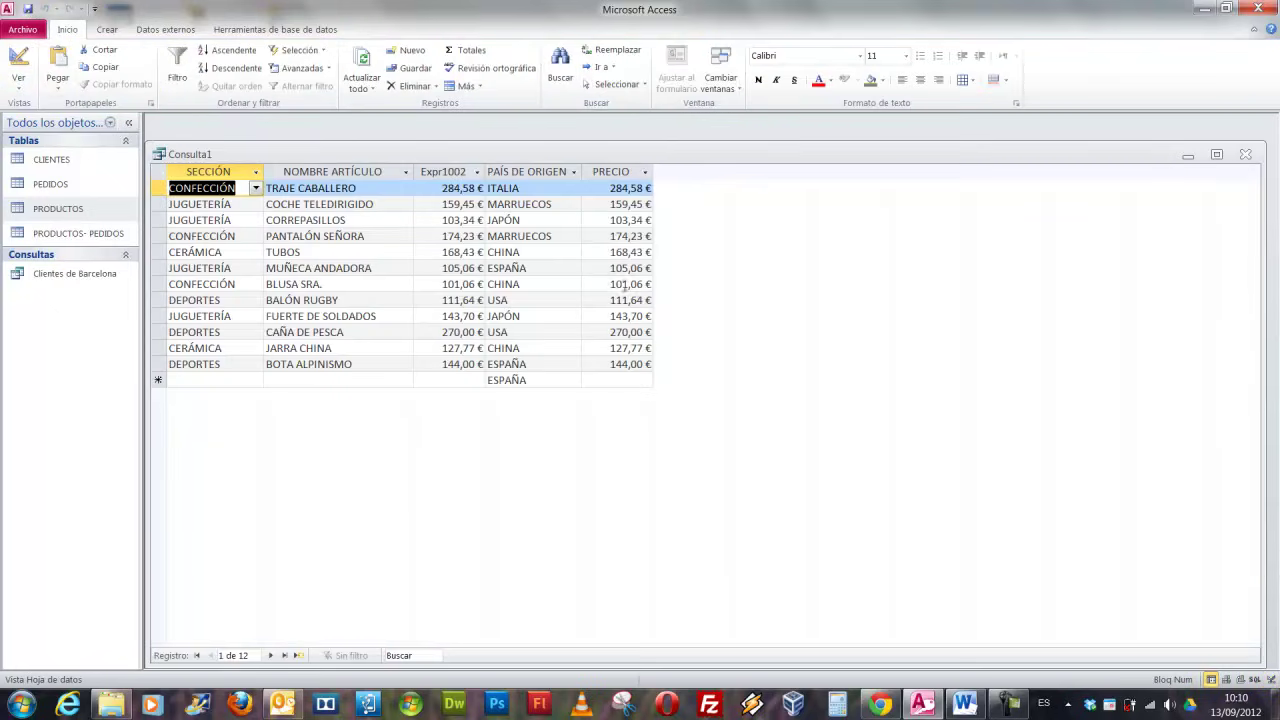
{"action": "left_click", "coordinate": [449, 172]}
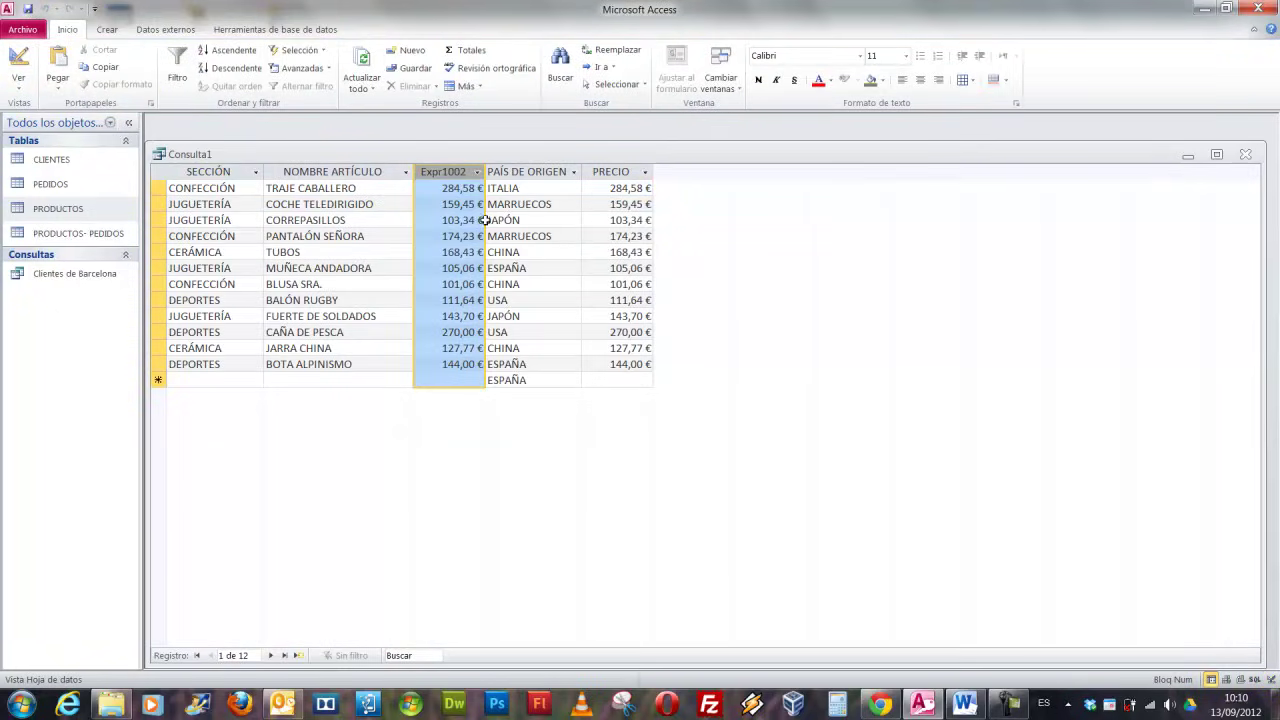
{"action": "left_click", "coordinate": [611, 173]}
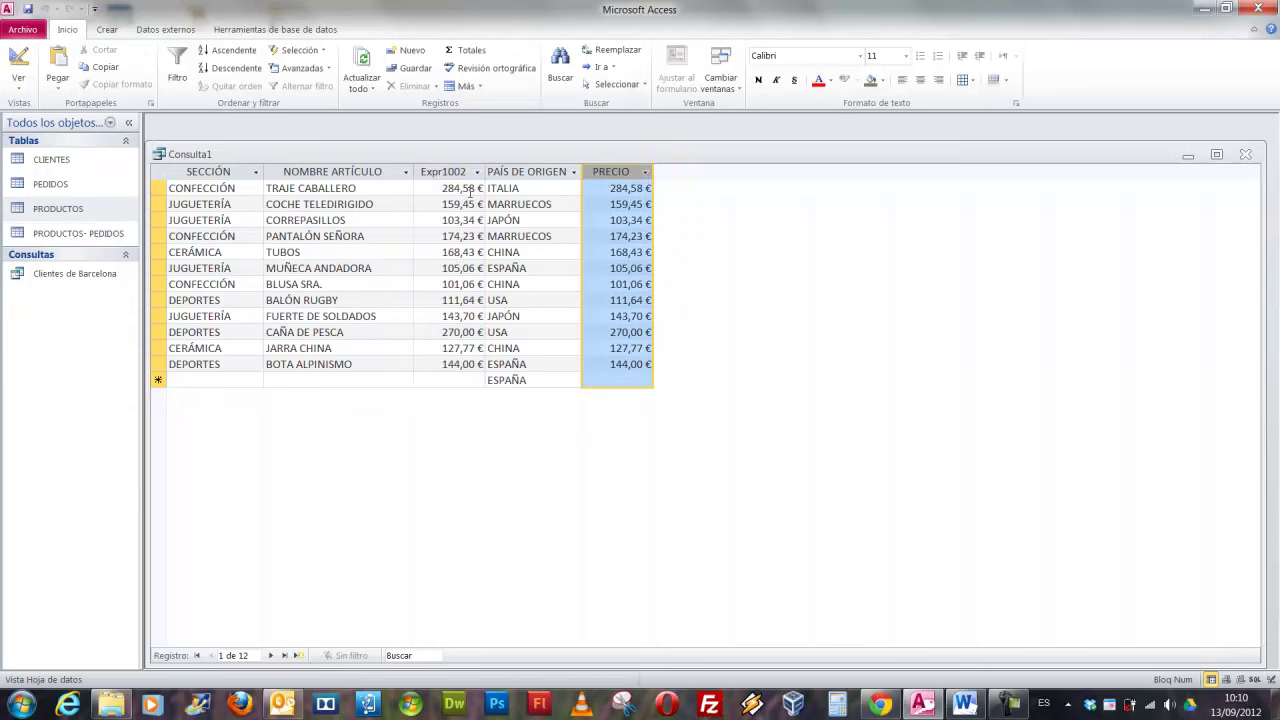
Return to Design view, hide the second PRECIO column from the results, and run the query.
{"action": "left_click", "coordinate": [27, 61]}
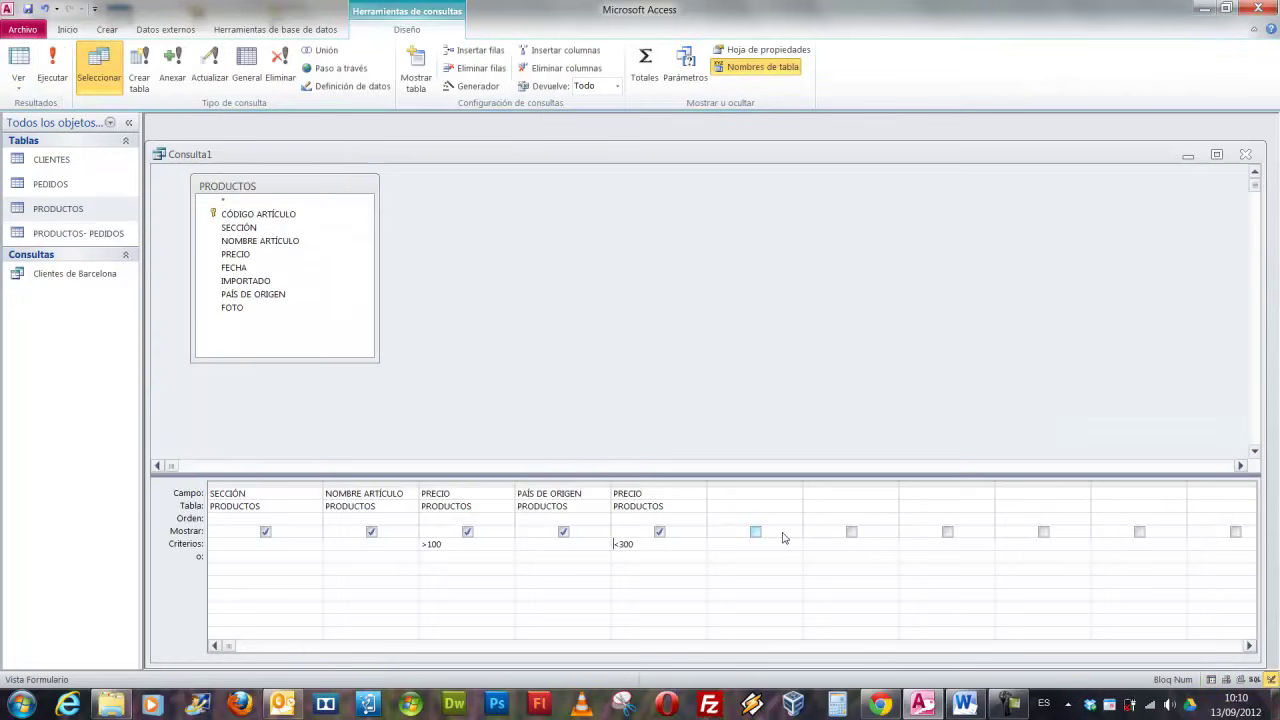
{"action": "left_click", "coordinate": [659, 531]}
{"action": "left_click", "coordinate": [659, 531]}
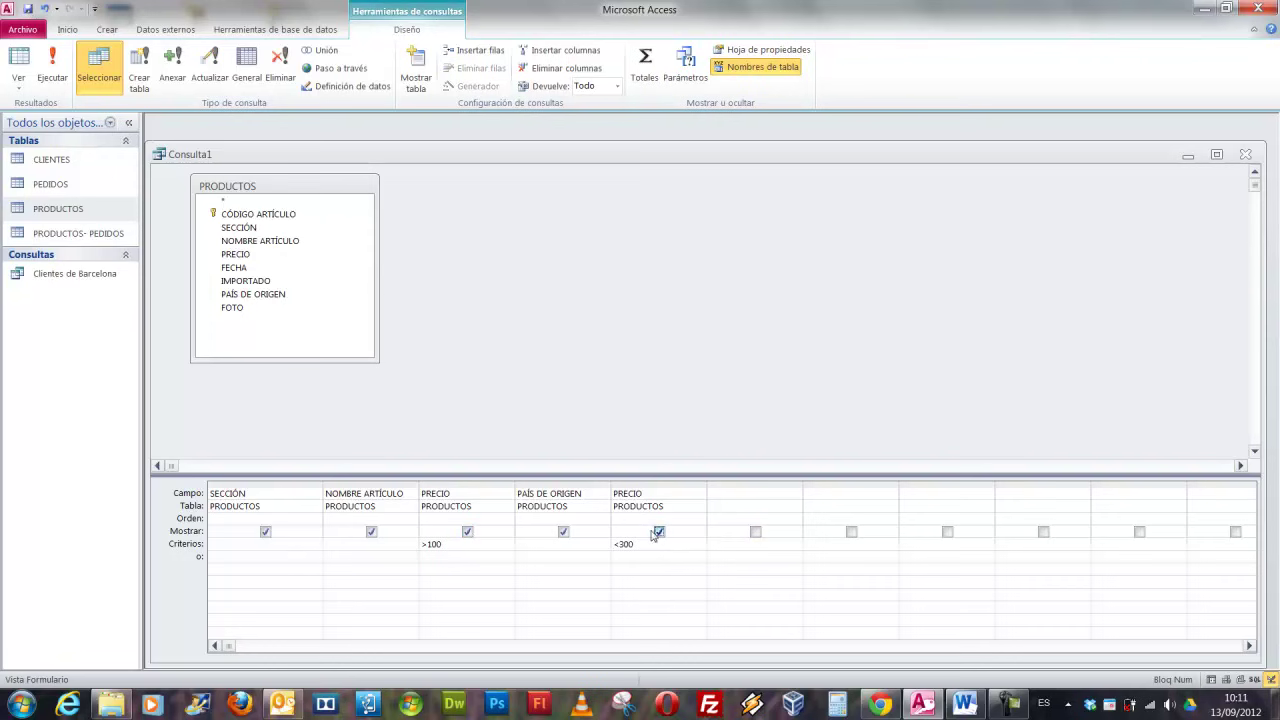
{"action": "left_click", "coordinate": [468, 532]}
{"action": "left_click", "coordinate": [467, 532]}
{"action": "left_click", "coordinate": [659, 531]}
{"action": "left_click", "coordinate": [52, 64]}
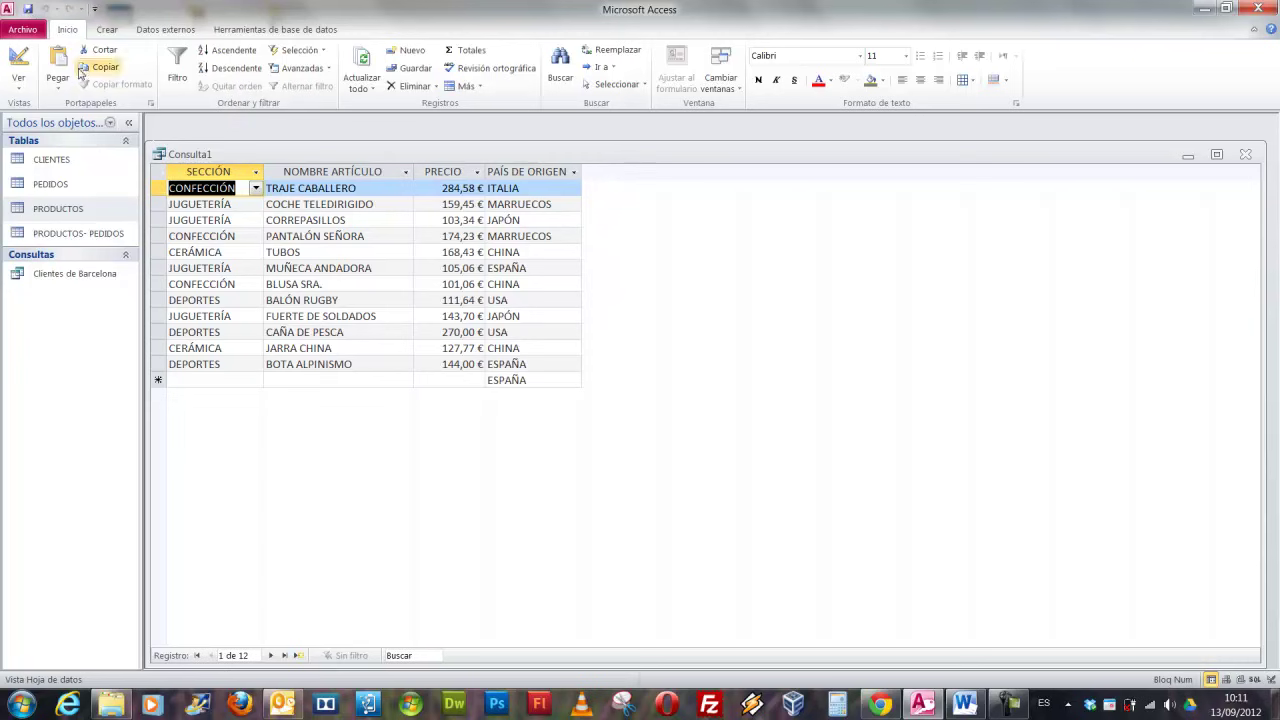
Return to Design view and delete all the field columns from the query grid.
{"action": "left_click", "coordinate": [34, 62]}
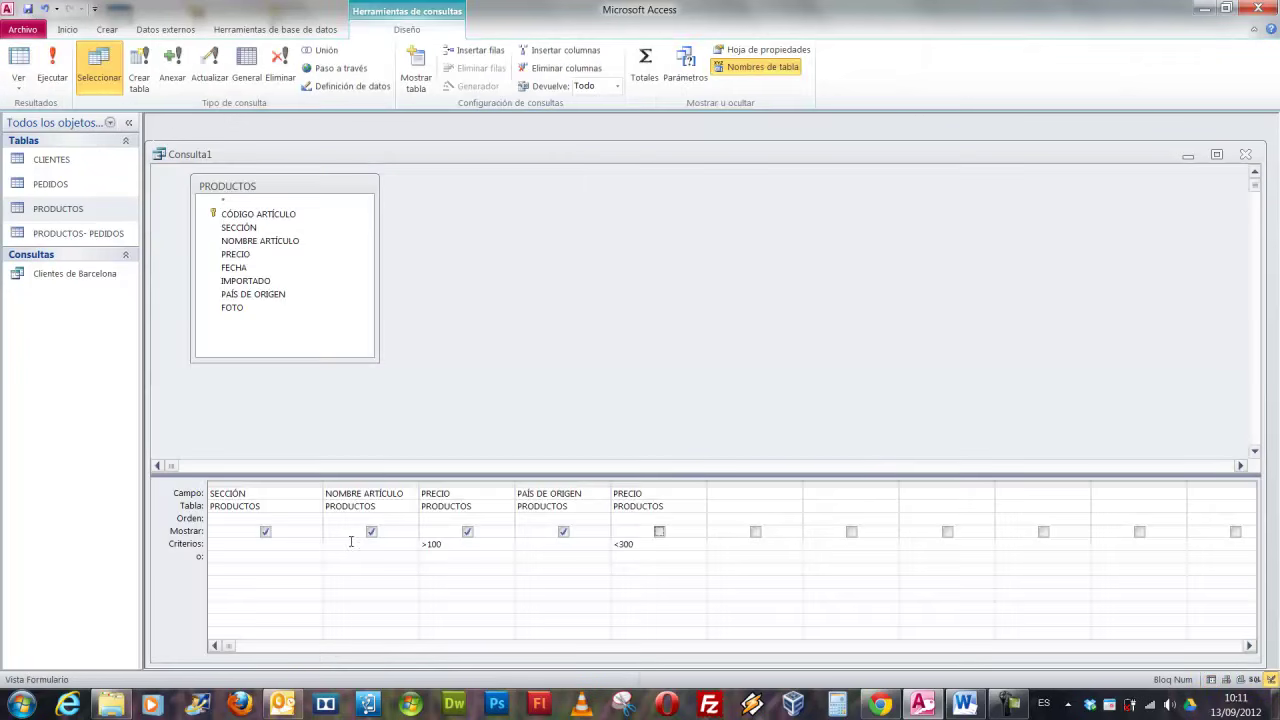
{"action": "left_click", "coordinate": [669, 545]}
{"action": "left_click_drag", "start_coordinate": [669, 545], "coordinate": [585, 543]}
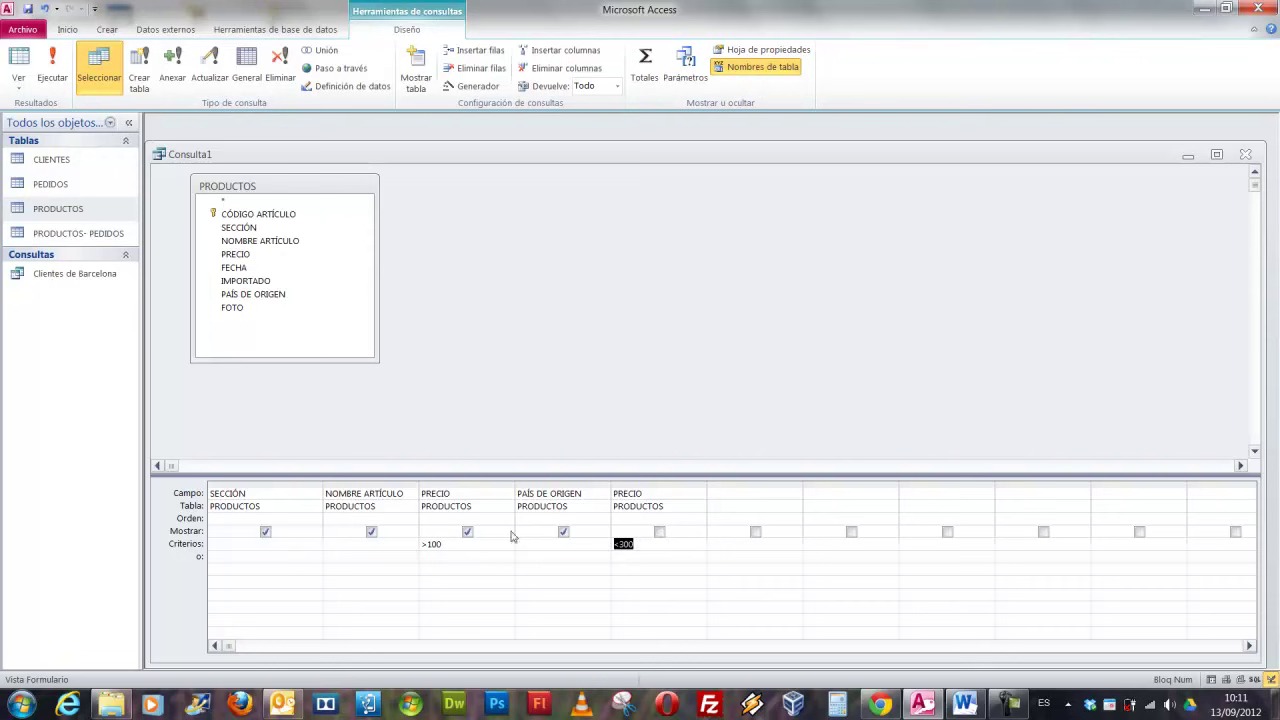
{"action": "left_click", "coordinate": [279, 270]}
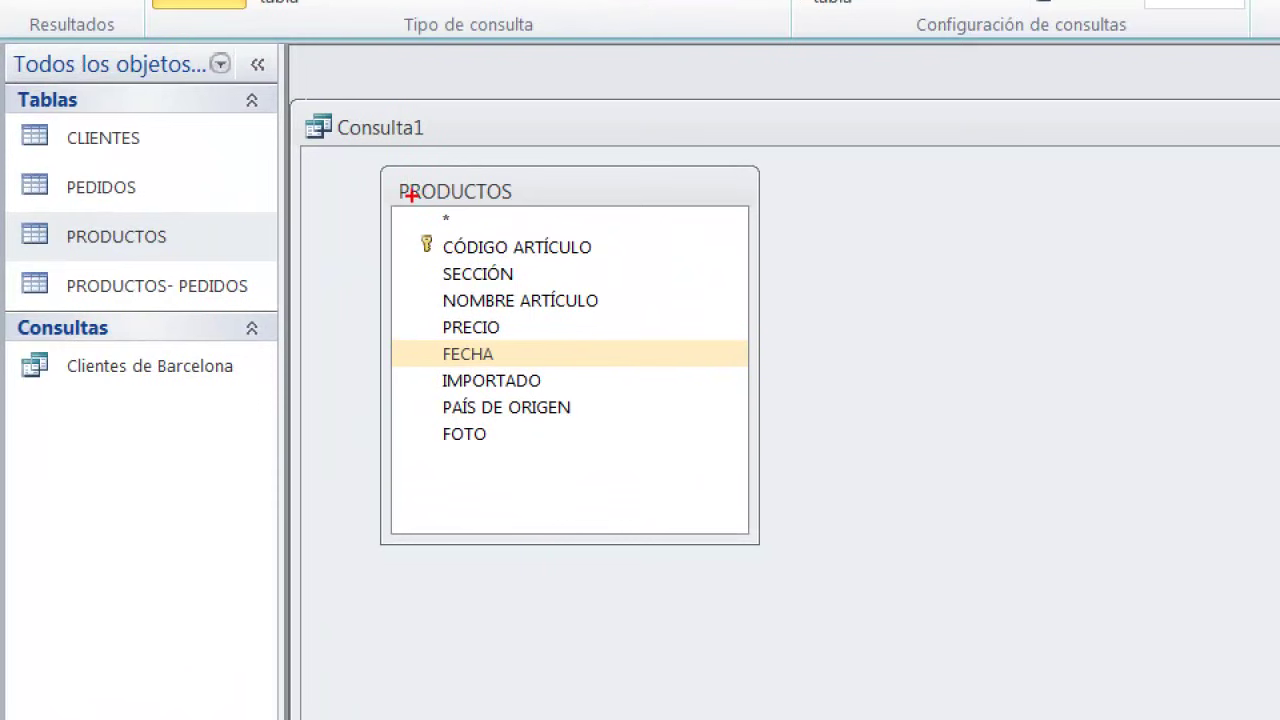
{"action": "mouse_move", "coordinate": [390, 205]}
{"action": "left_mouse_down"}
{"action": "mouse_move", "coordinate": [557, 234]}
{"action": "mouse_move", "coordinate": [753, 235]}
{"action": "left_mouse_up"}
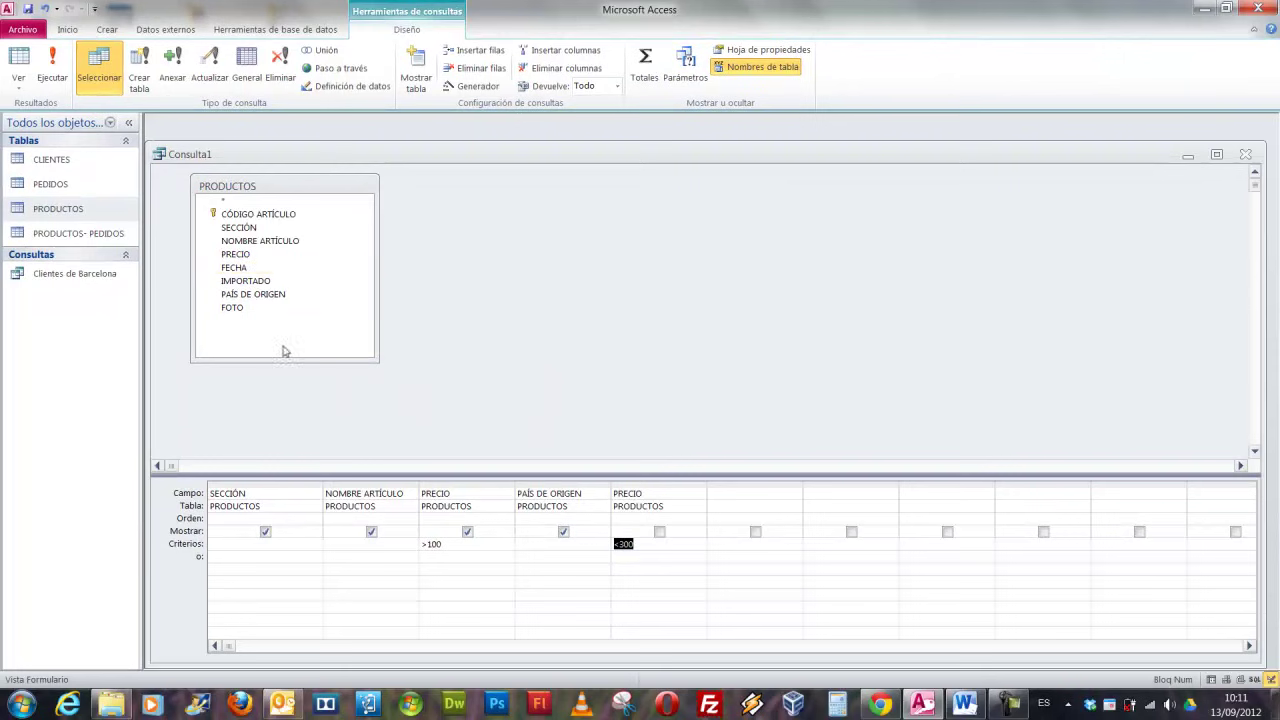
{"action": "left_click_drag", "start_coordinate": [259, 483], "coordinate": [632, 480]}
{"action": "key", "text": "Delete"}
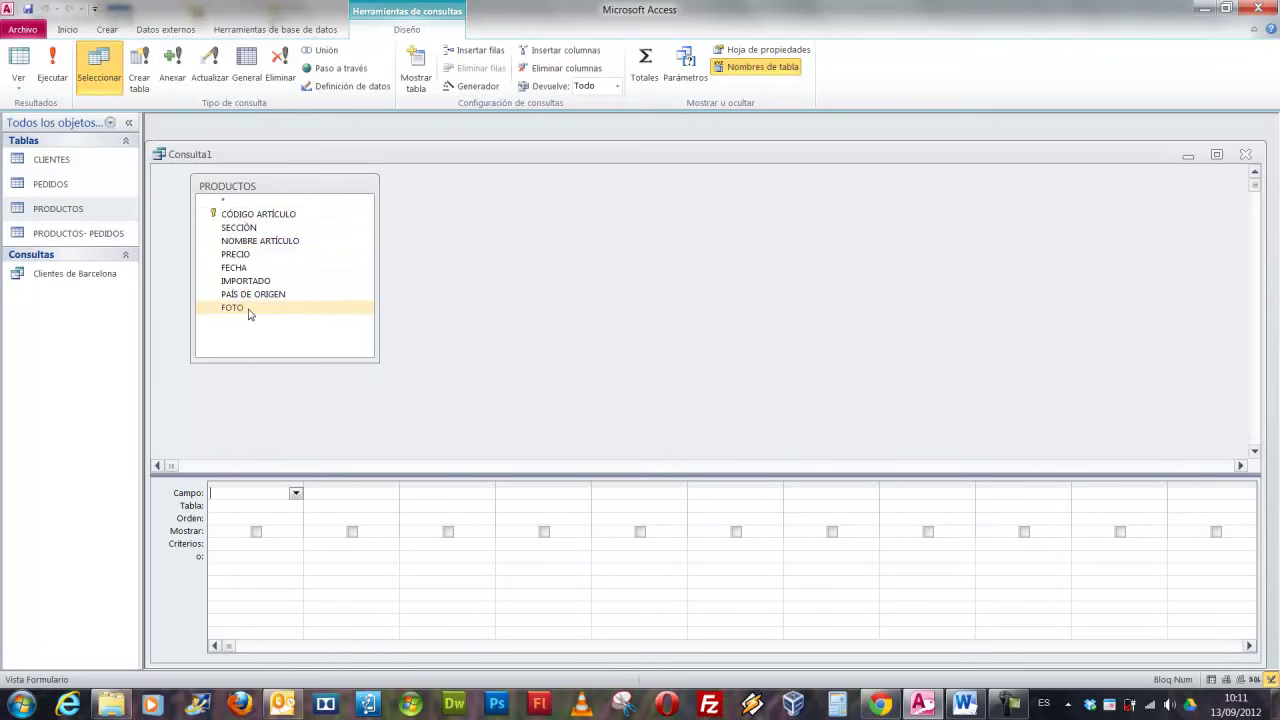
Add every PRODUCTOS field individually to the query grid, from CÓDIGO ARTÍCULO through FOTO.
{"action": "double_click", "coordinate": [240, 214]}
{"action": "double_click", "coordinate": [240, 228]}
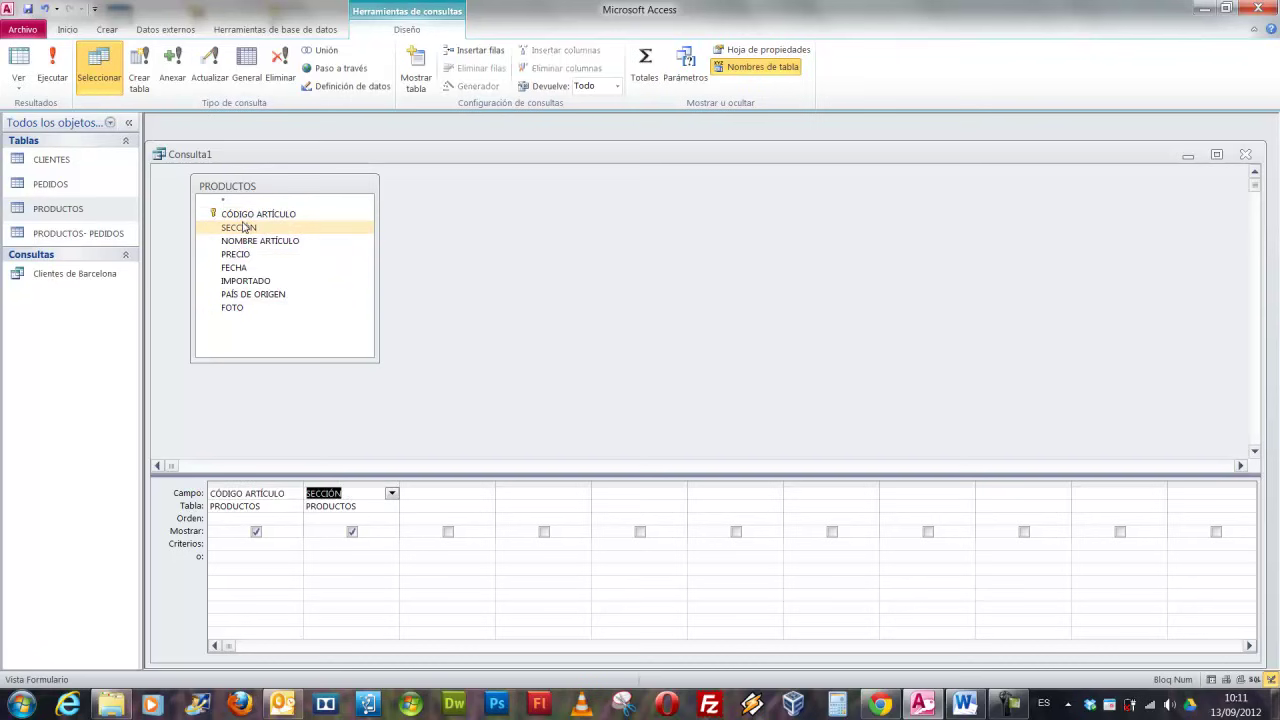
{"action": "double_click", "coordinate": [240, 241]}
{"action": "double_click", "coordinate": [237, 254]}
{"action": "double_click", "coordinate": [237, 268]}
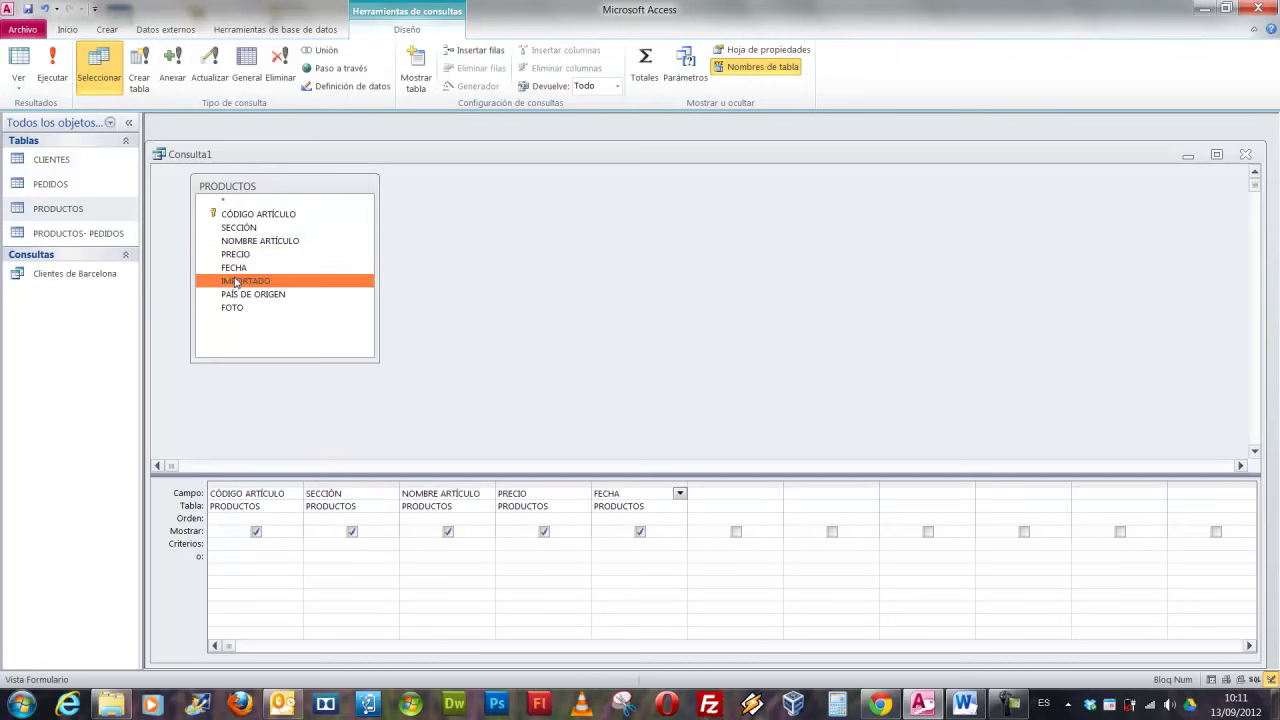
{"action": "double_click", "coordinate": [237, 281]}
{"action": "double_click", "coordinate": [237, 294]}
{"action": "double_click", "coordinate": [237, 307]}
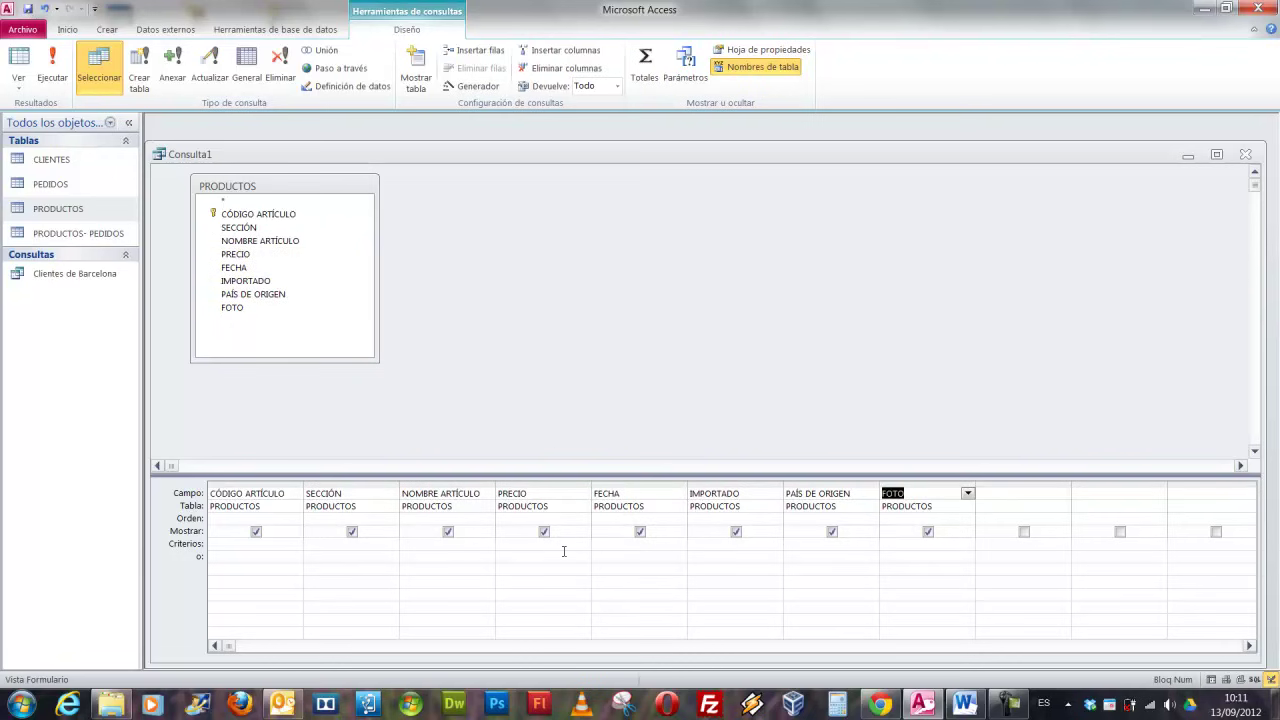
Set the SECCIÓN criterion to deportes and run the query.
{"action": "type", "text": "deportes"}
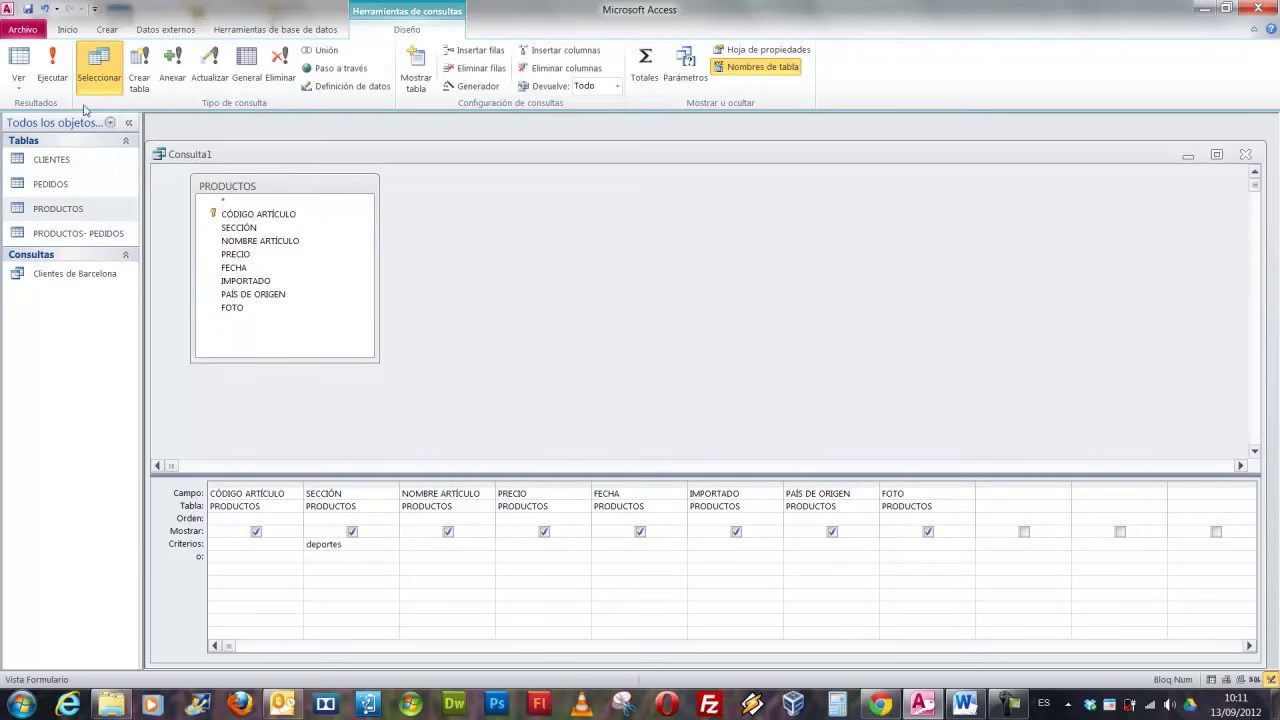
{"action": "left_click", "coordinate": [52, 70]}
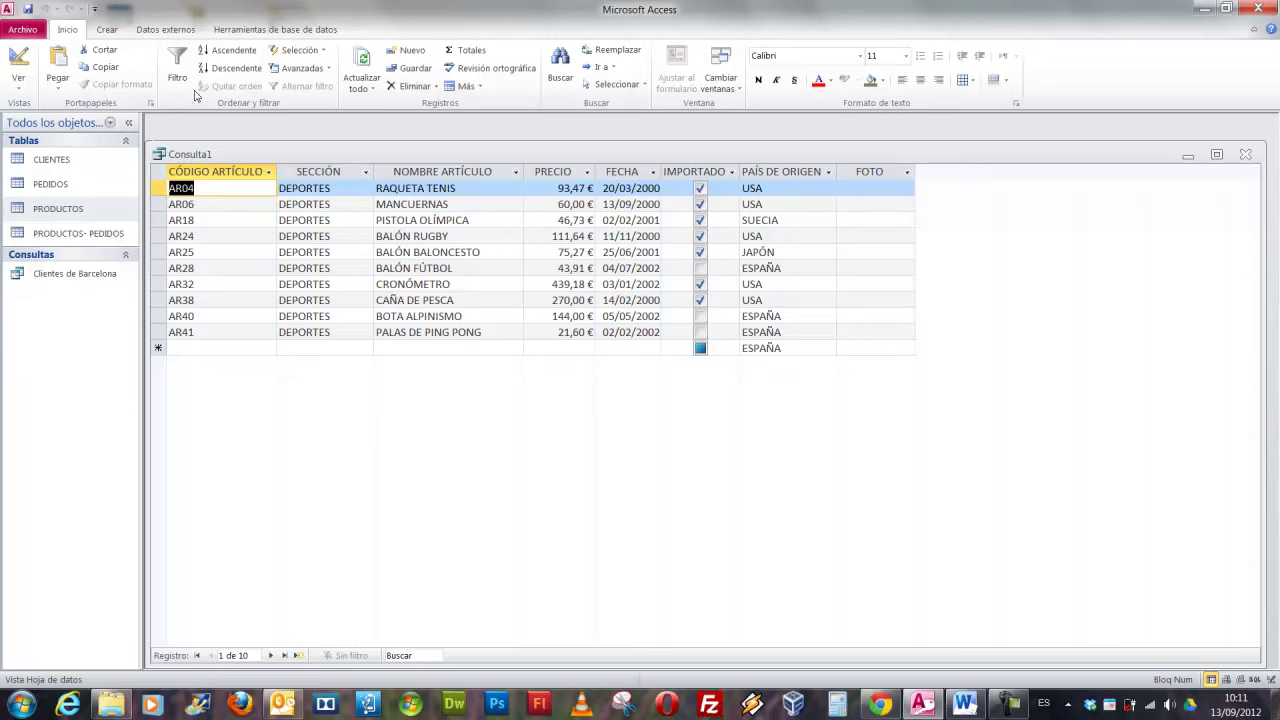
Return to Design view and clear all eight field columns from the query grid.
{"action": "left_click", "coordinate": [18, 60]}
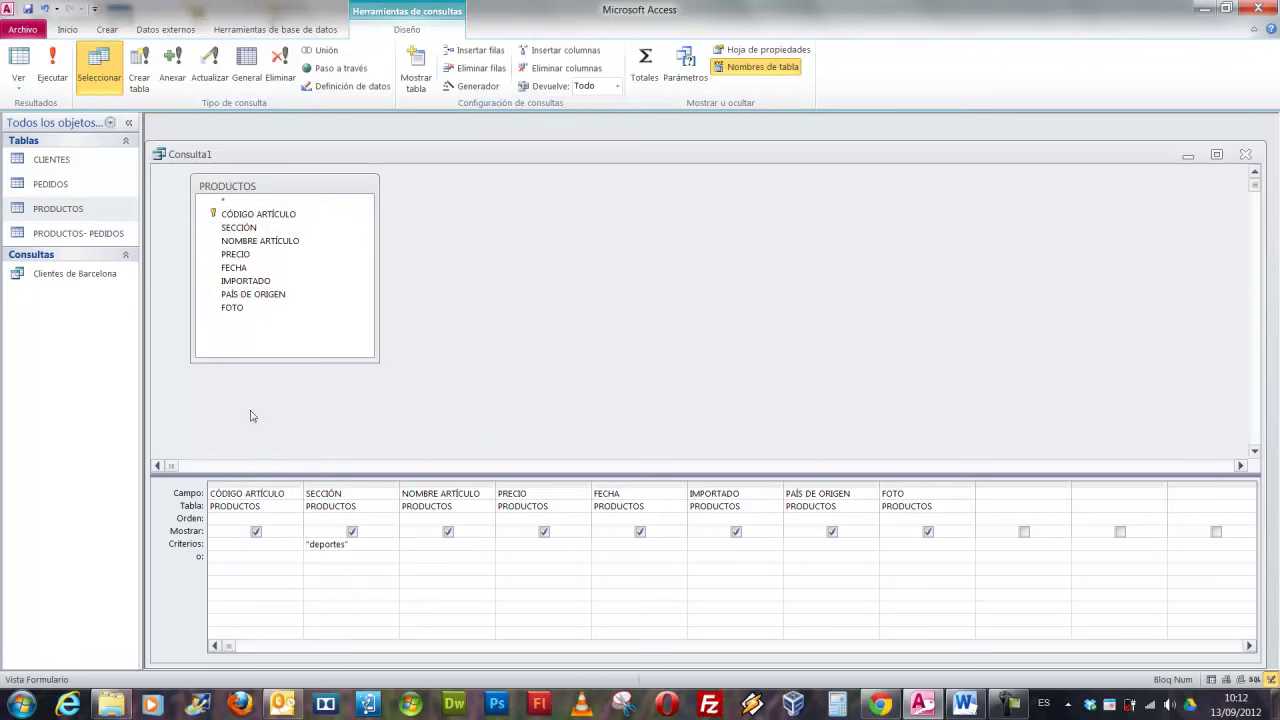
{"action": "left_click_drag", "start_coordinate": [230, 483], "coordinate": [912, 483]}
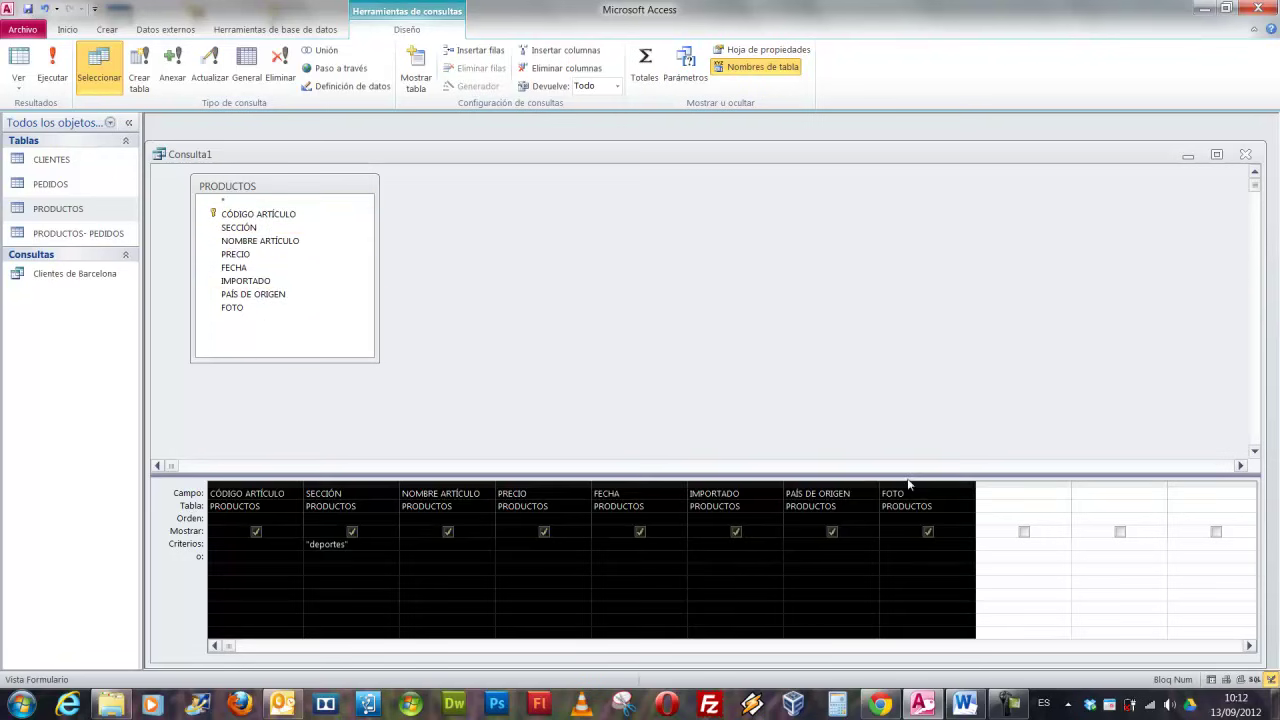
{"action": "key", "text": "Delete"}
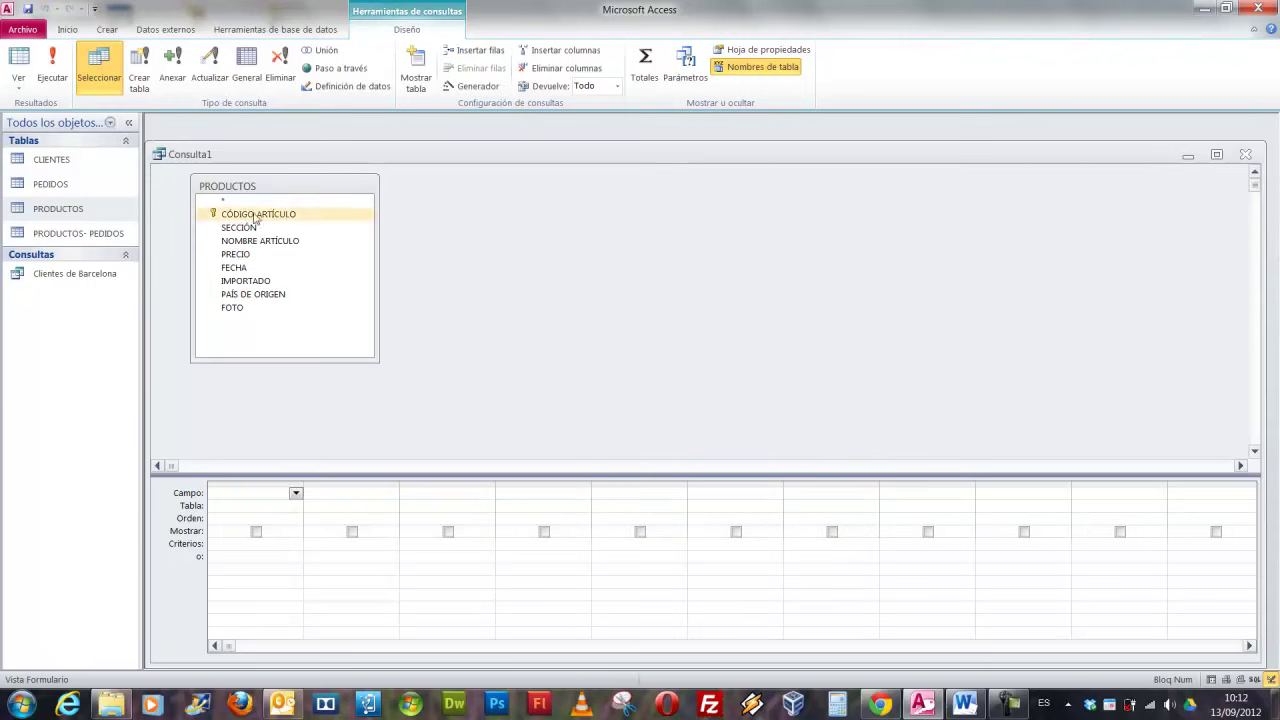
Add all PRODUCTOS fields at once with the asterisk entry, run the query, and check the columns returned.
{"action": "double_click", "coordinate": [218, 202]}
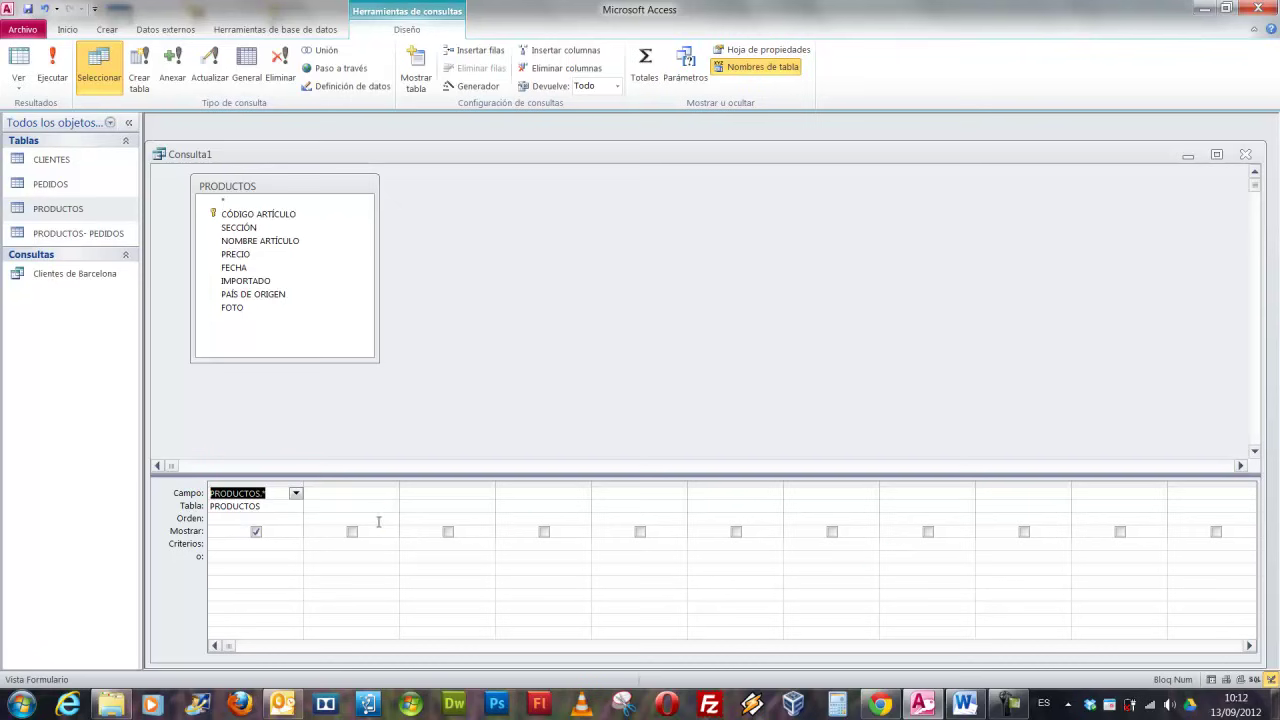
{"action": "left_click", "coordinate": [54, 63]}
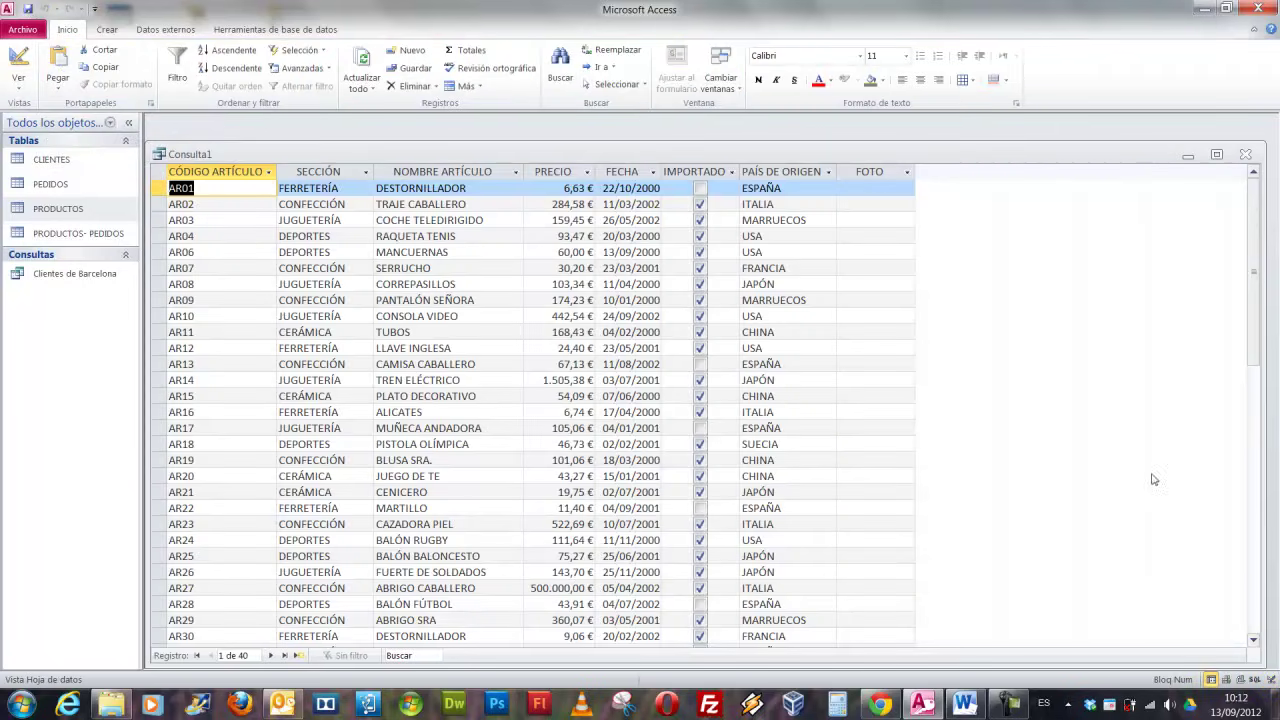
{"action": "left_click_drag", "start_coordinate": [234, 172], "coordinate": [880, 172]}
Return to Design view, add SECCIÓN as a separate column beside PRODUCTOS.*, and set its criterion to deportes.
{"action": "left_click", "coordinate": [18, 62]}
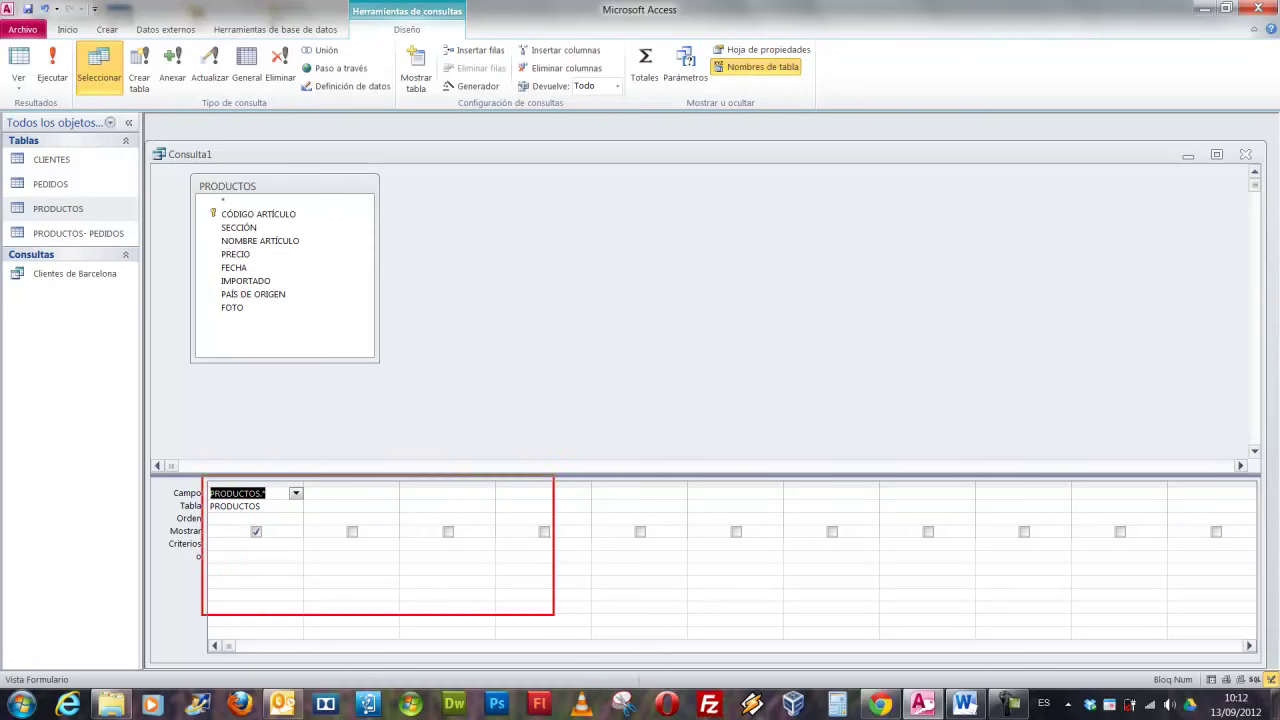
{"action": "left_click_drag", "start_coordinate": [275, 492], "coordinate": [379, 406]}
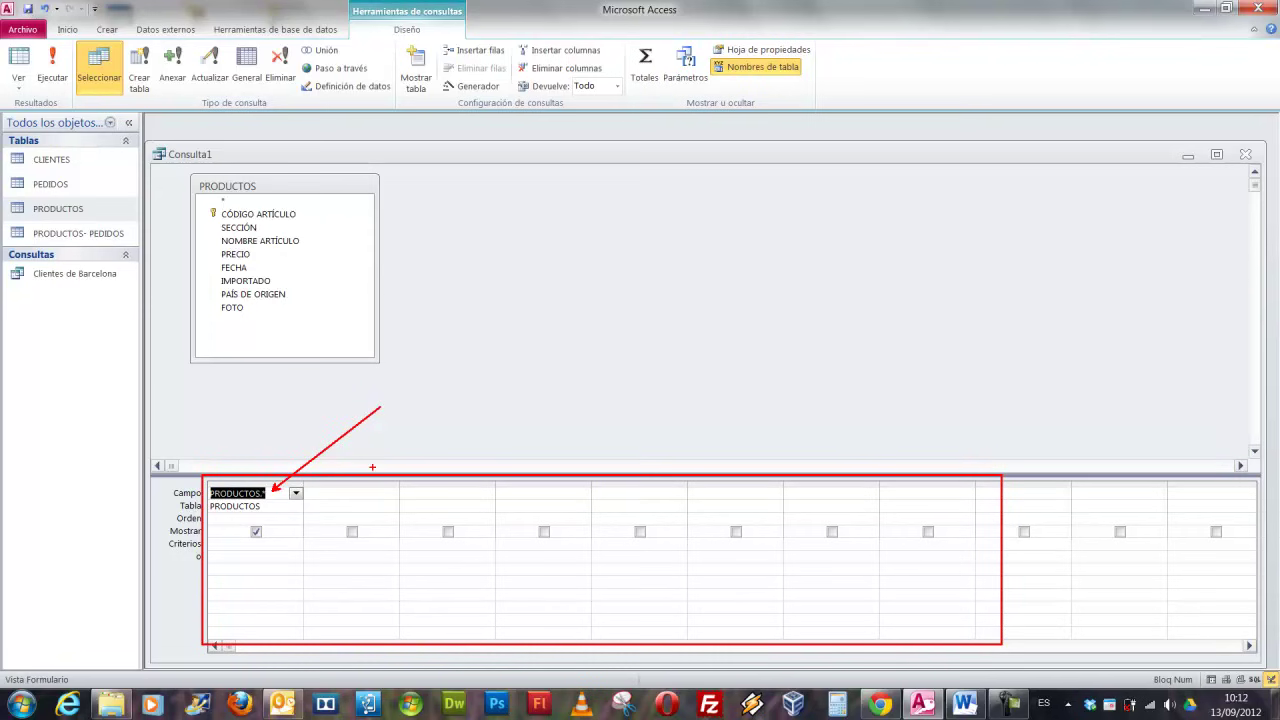
{"action": "key", "text": "Escape"}
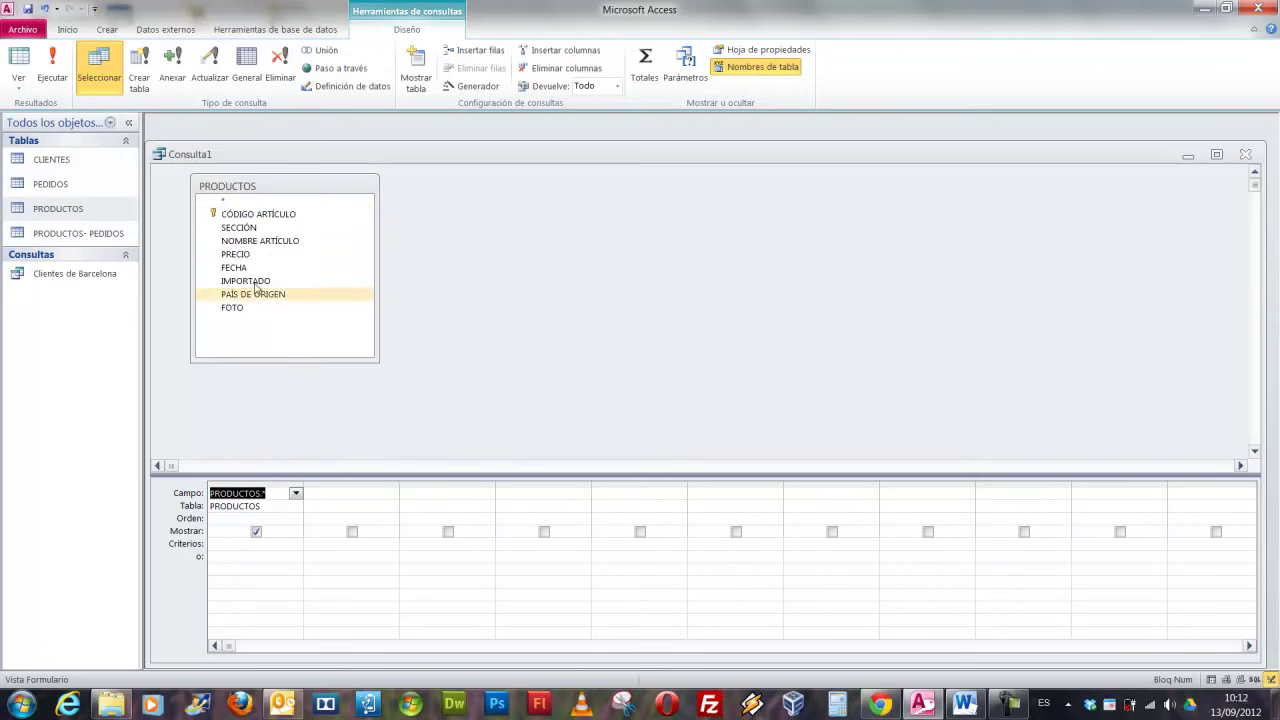
{"action": "double_click", "coordinate": [240, 228]}
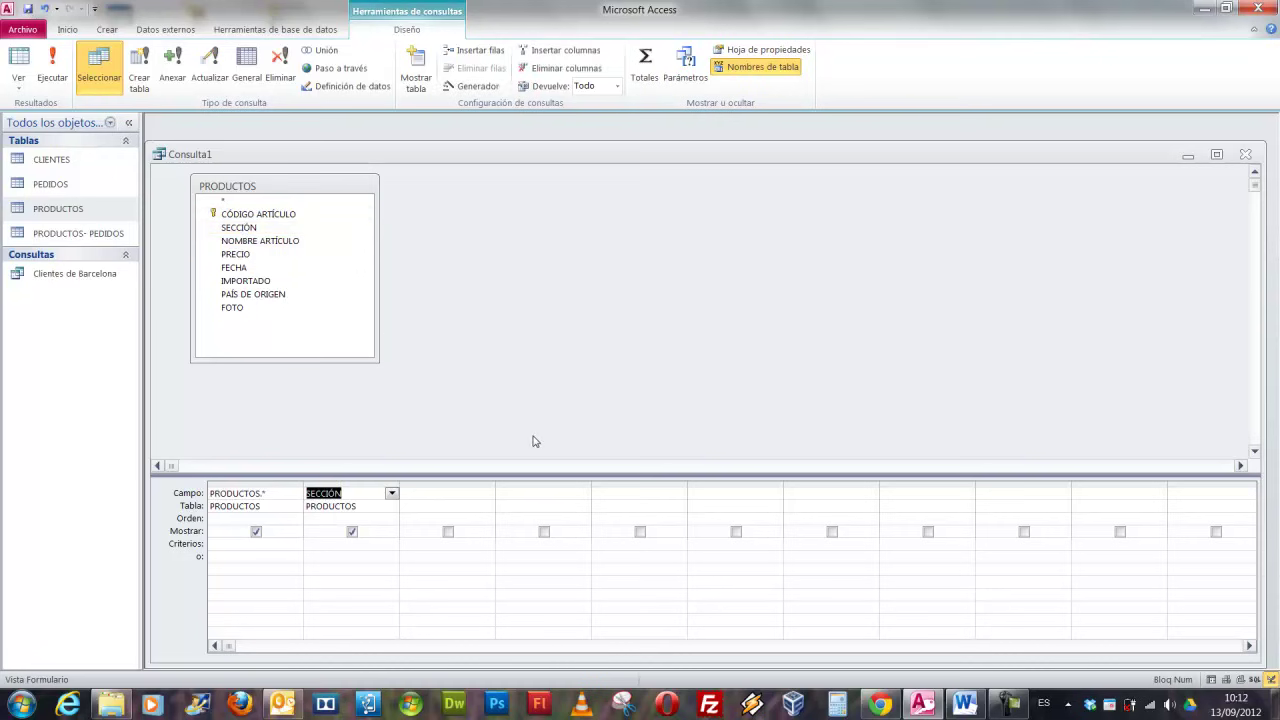
{"action": "left_click", "coordinate": [372, 541]}
{"action": "type", "text": "deportes"}
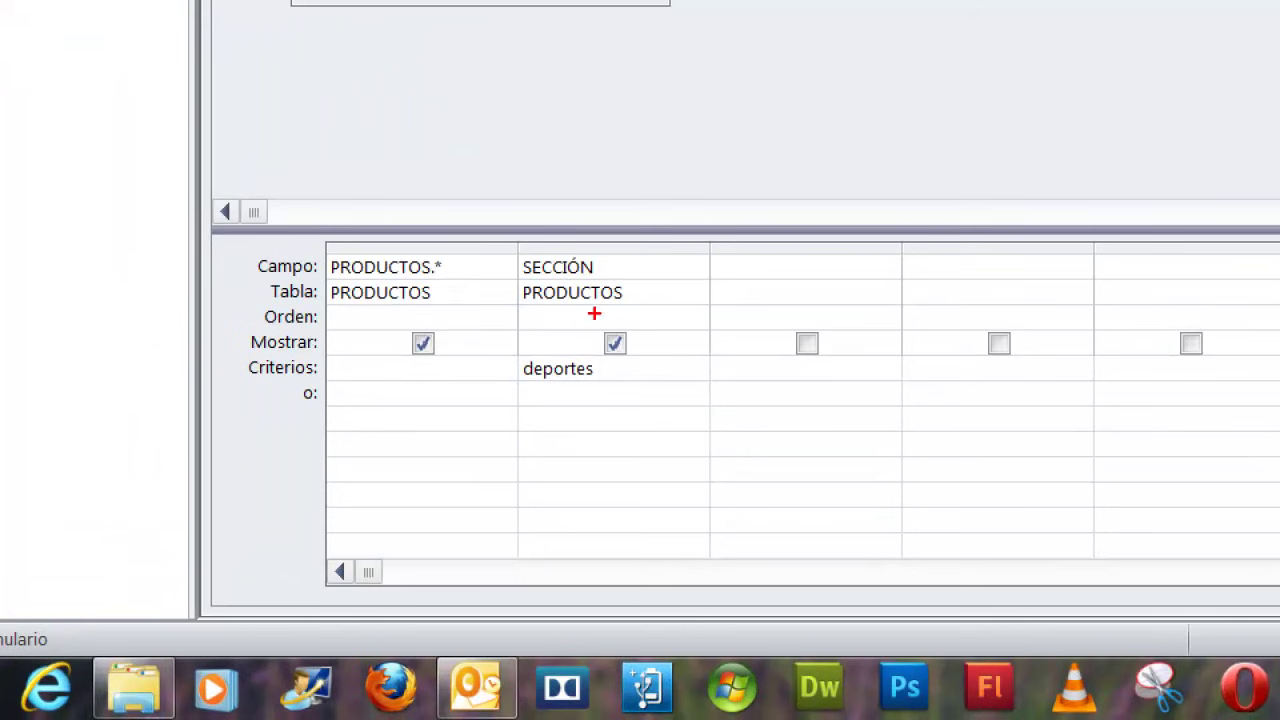
Run the query with SECCIÓN still shown and compare the two section columns in the results.
{"action": "left_click_drag", "start_coordinate": [341, 518], "coordinate": [368, 545]}
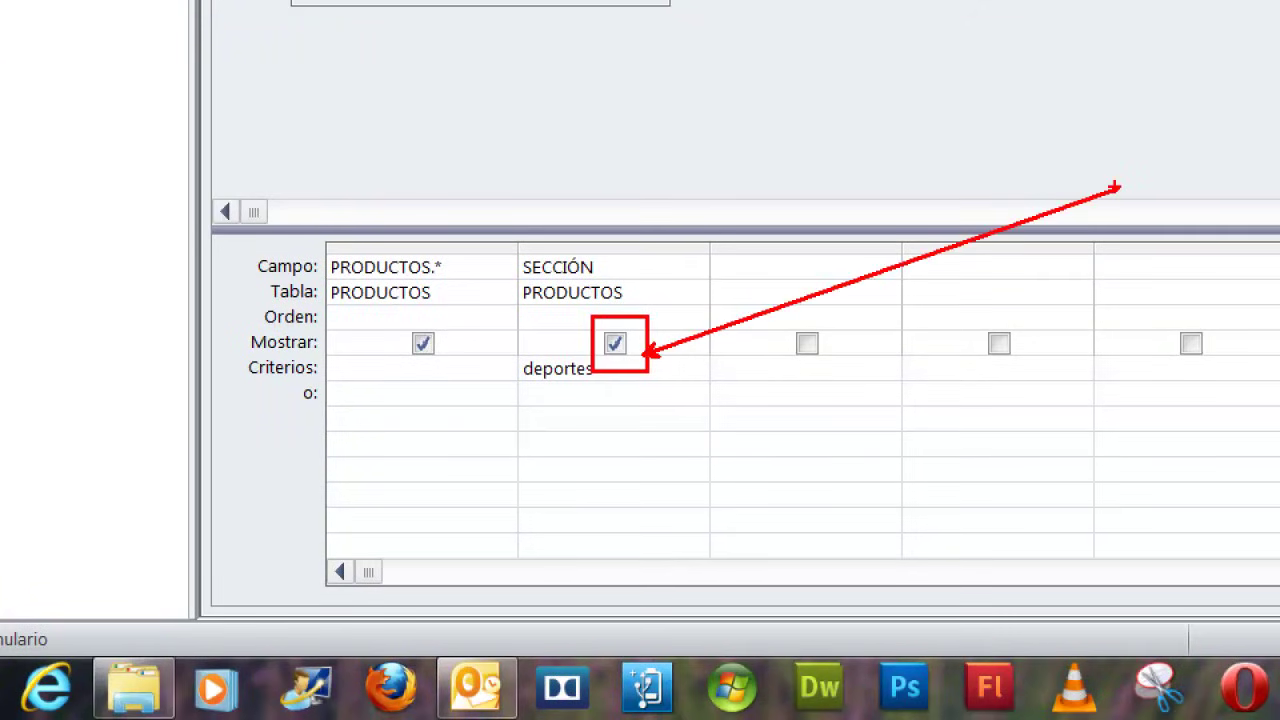
{"action": "left_click_drag", "start_coordinate": [378, 378], "coordinate": [378, 646]}
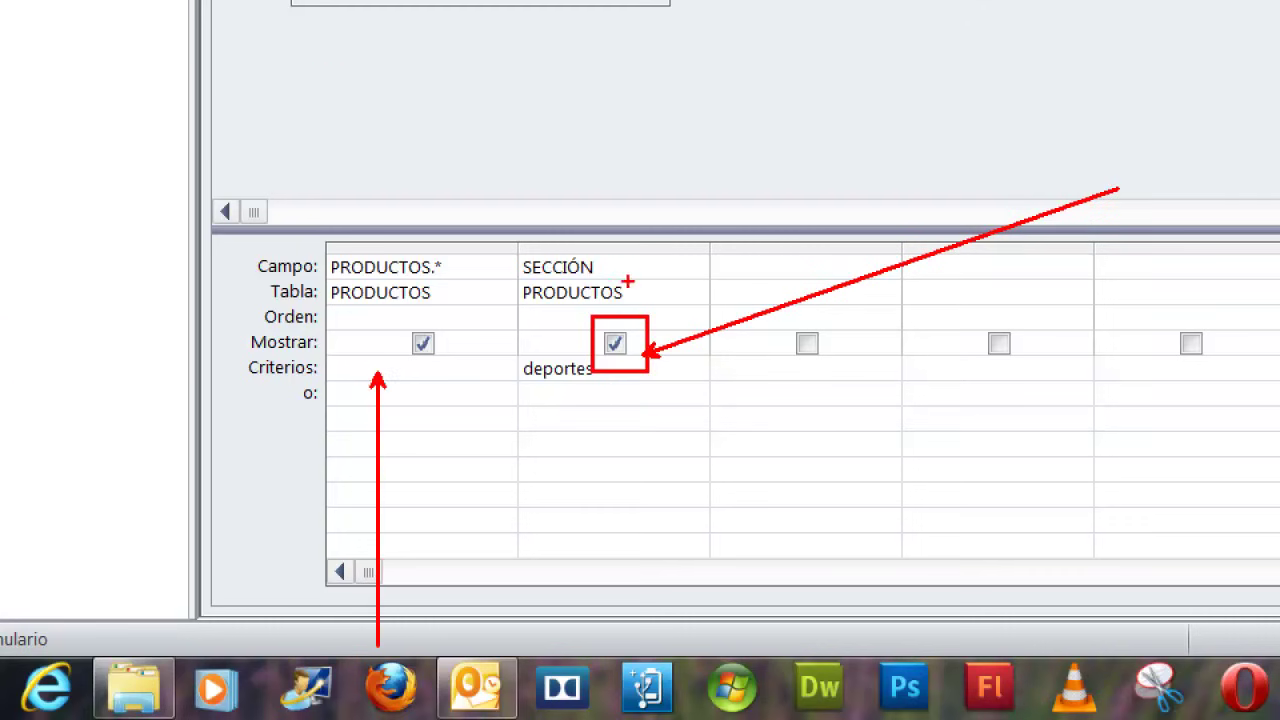
{"action": "left_click_drag", "start_coordinate": [660, 268], "coordinate": [1020, 2]}
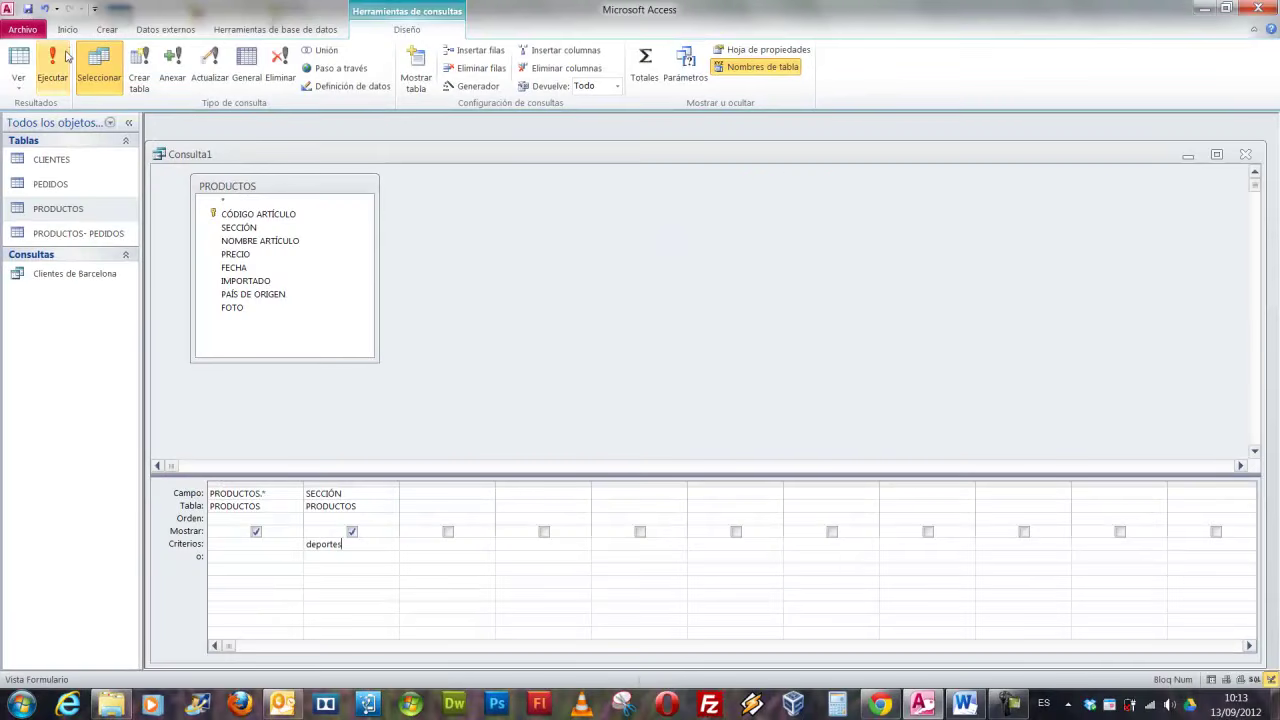
{"action": "left_click", "coordinate": [66, 56]}
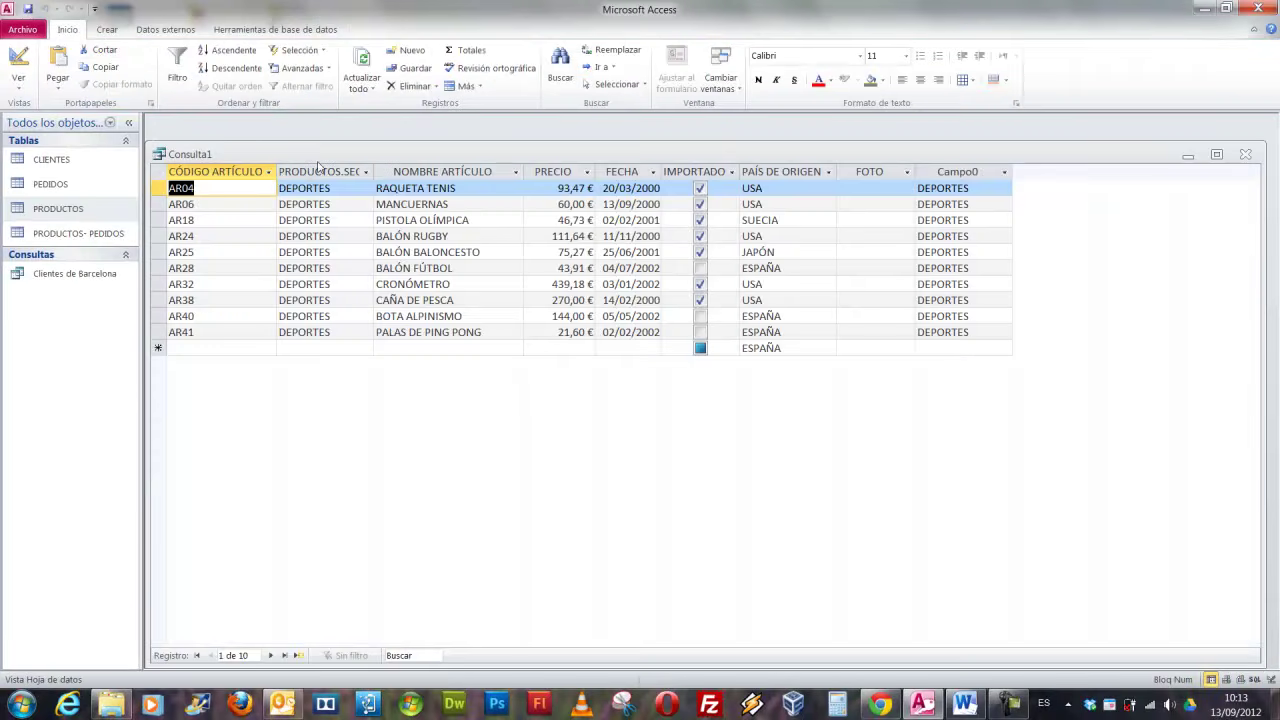
{"action": "left_click", "coordinate": [318, 166]}
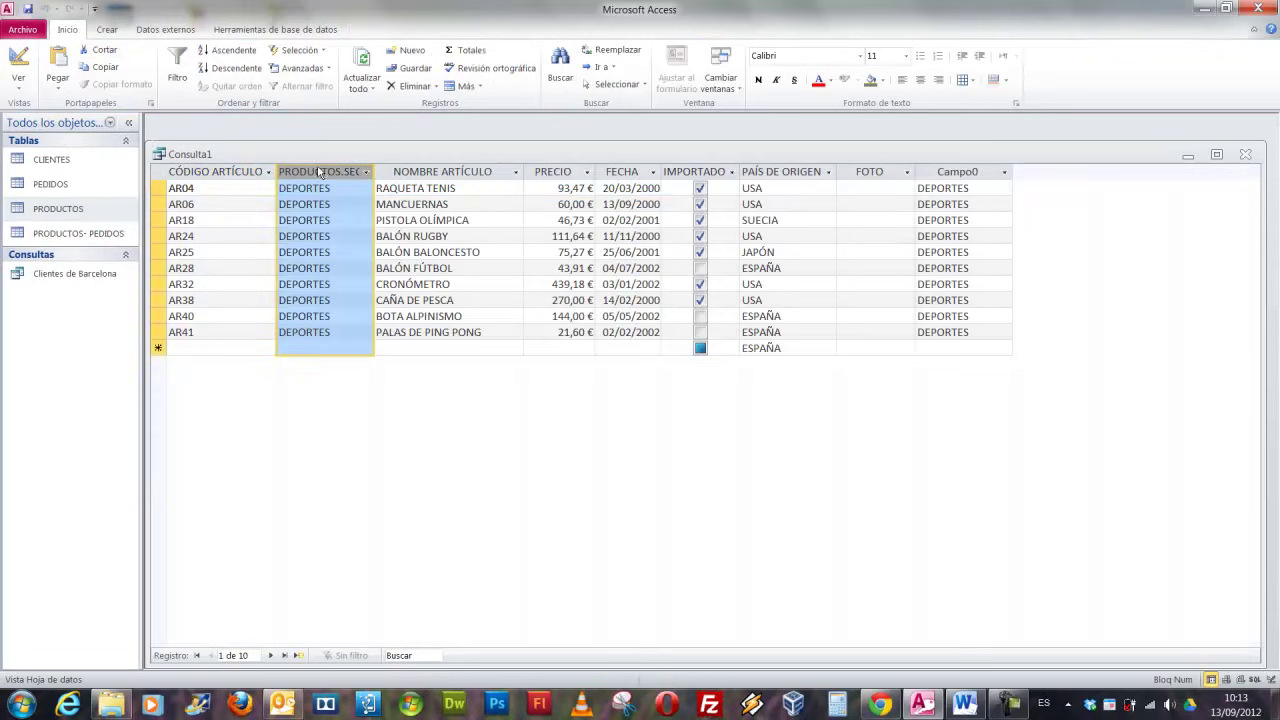
{"action": "left_click", "coordinate": [958, 172]}
Return to Design view, hide the separate SECCIÓN column from the results, run the query, and check the section column.
{"action": "left_click", "coordinate": [18, 68]}
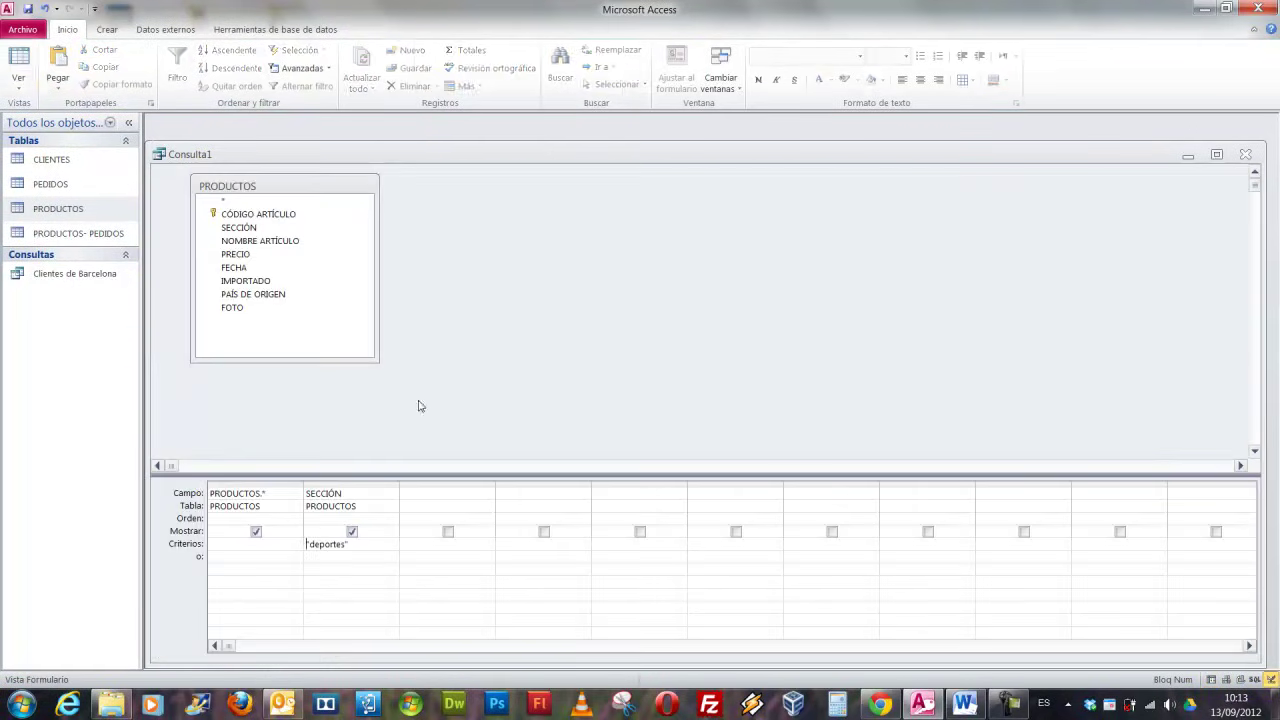
{"action": "left_click", "coordinate": [352, 531]}
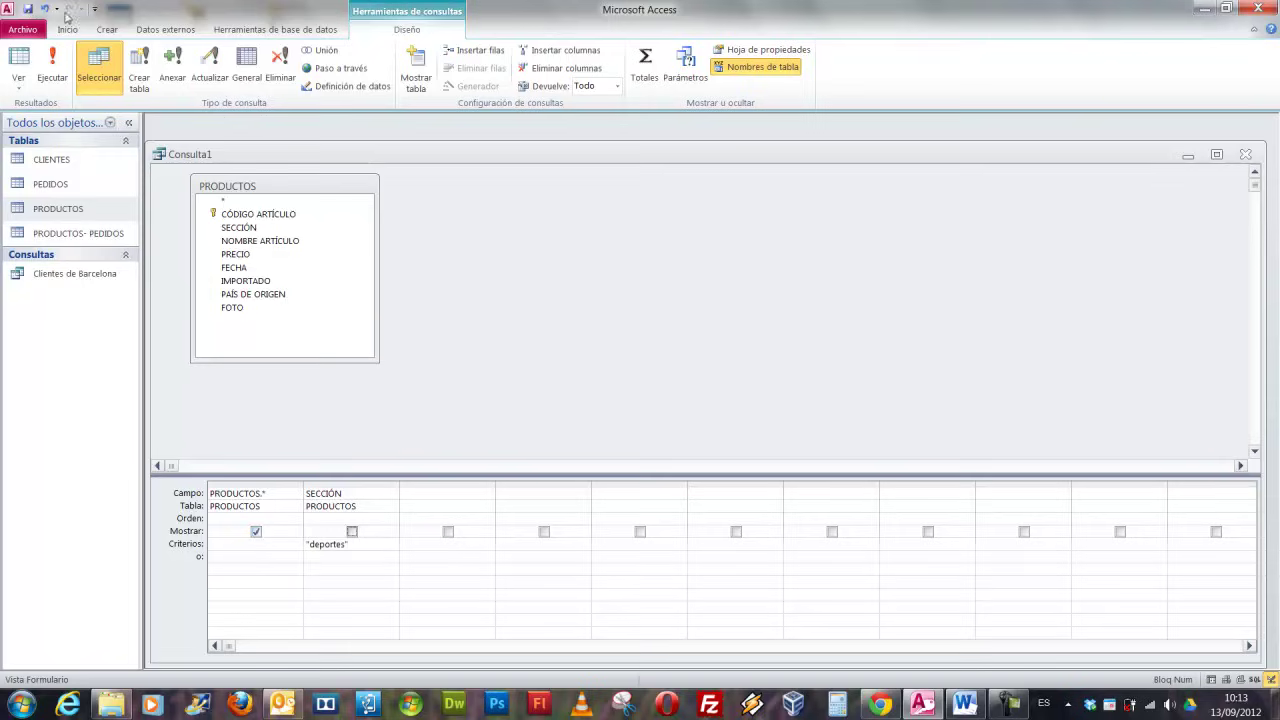
{"action": "left_click", "coordinate": [52, 70]}
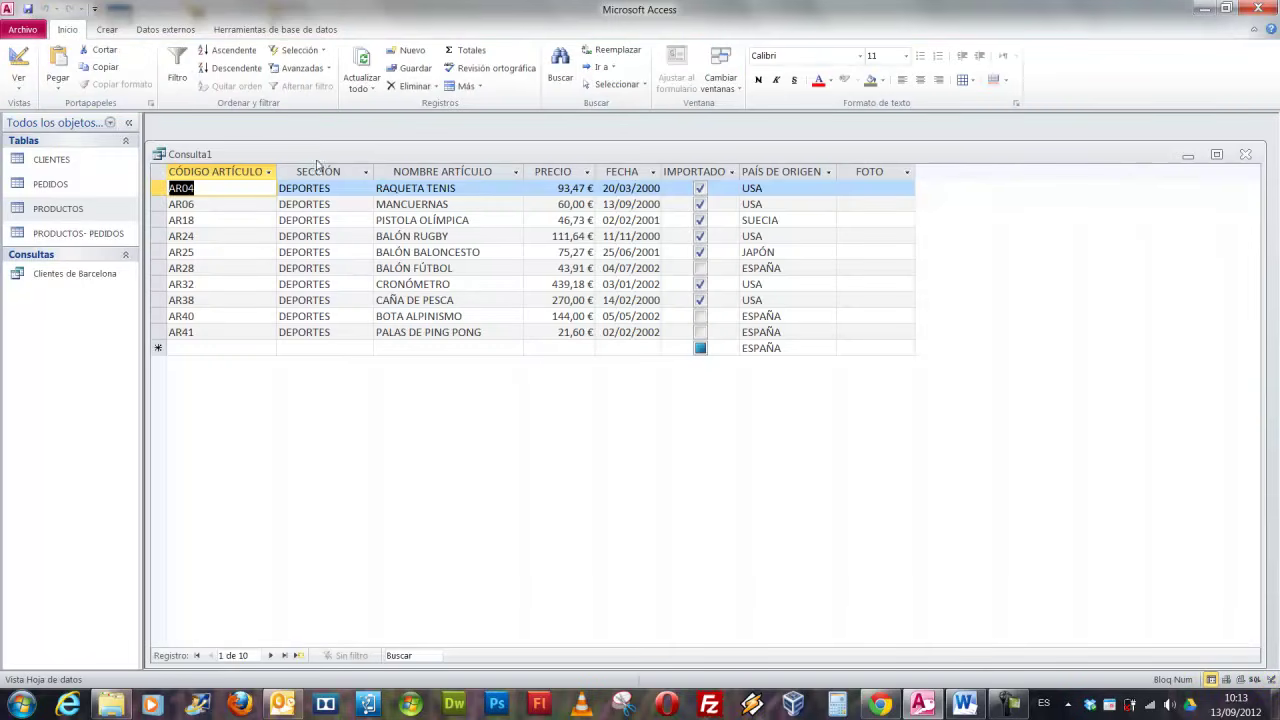
{"action": "left_click", "coordinate": [318, 165]}
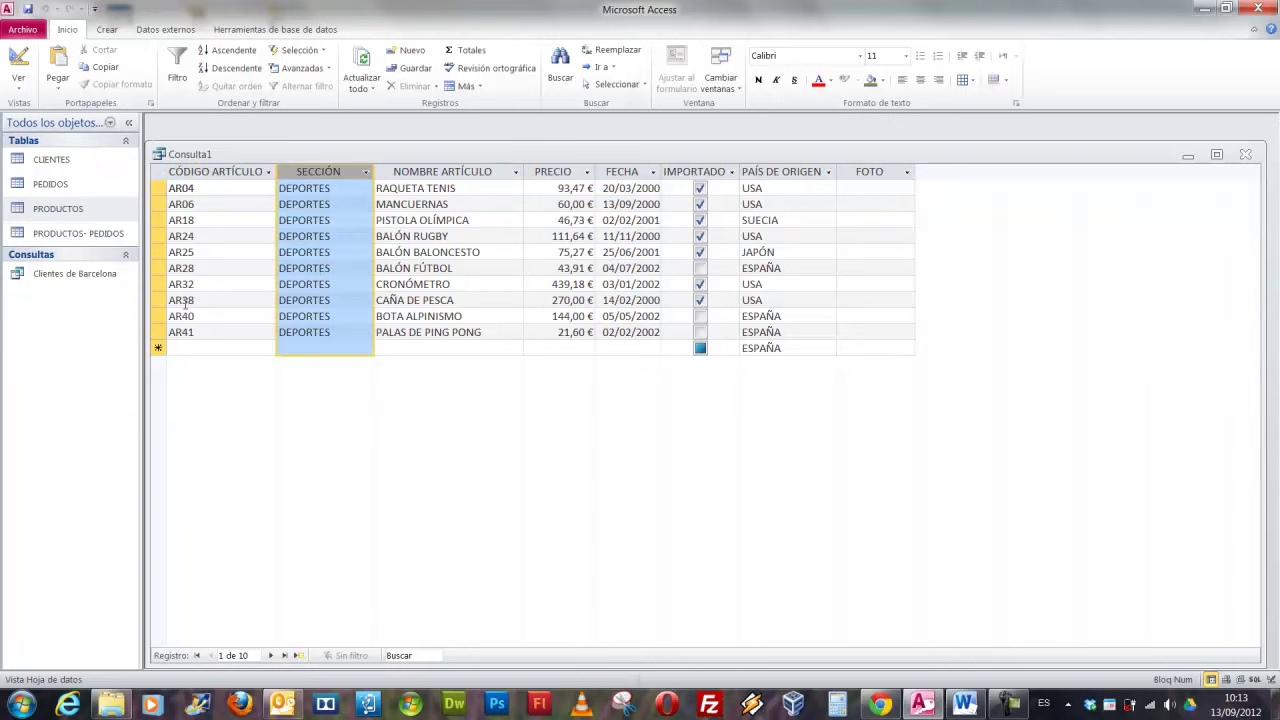
Return to Design view and delete the PRODUCTOS.* and SECCIÓN columns from the query grid.
{"action": "left_click", "coordinate": [18, 62]}
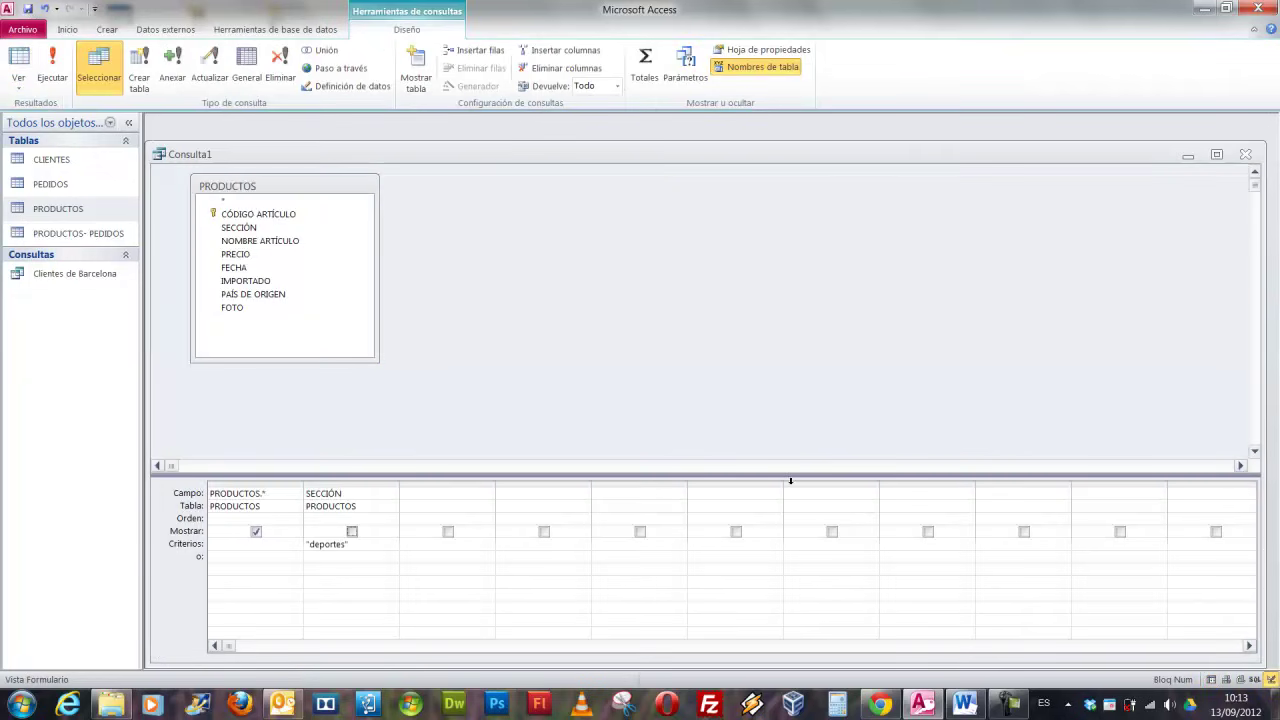
{"action": "left_click_drag", "start_coordinate": [230, 483], "coordinate": [312, 483]}
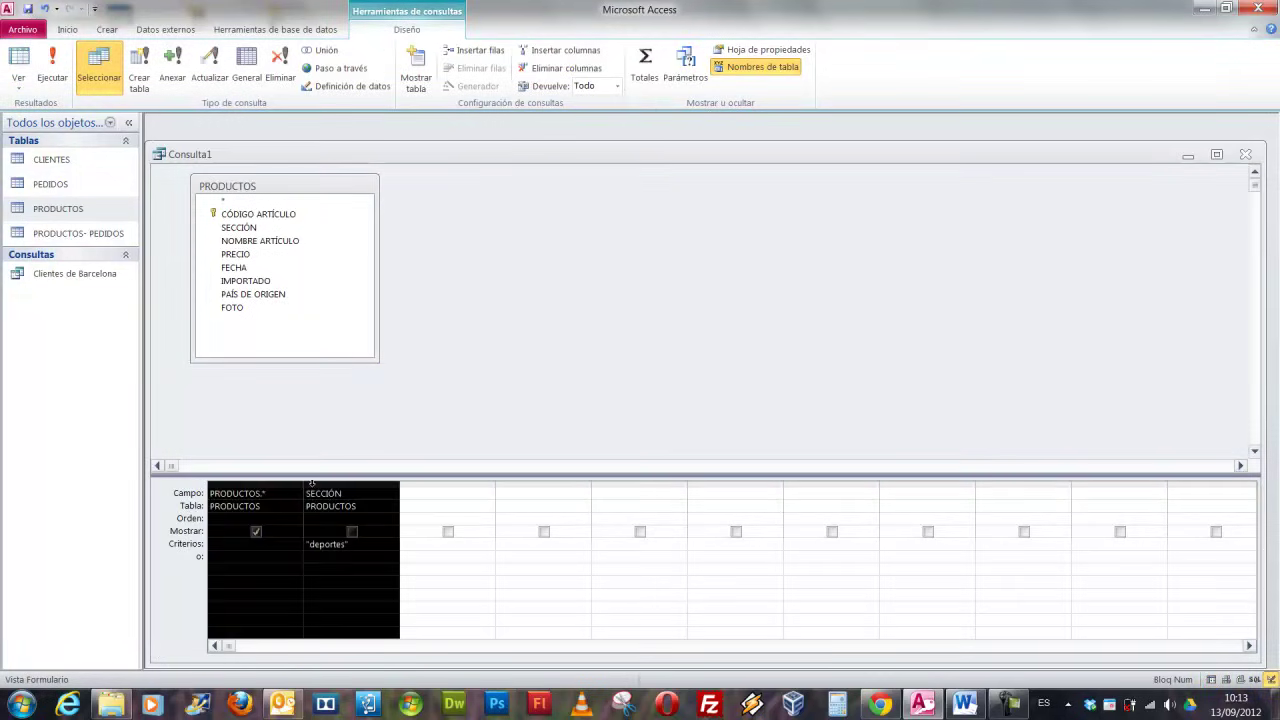
{"action": "key", "text": "Delete"}
{"action": "left_click", "coordinate": [340, 502]}
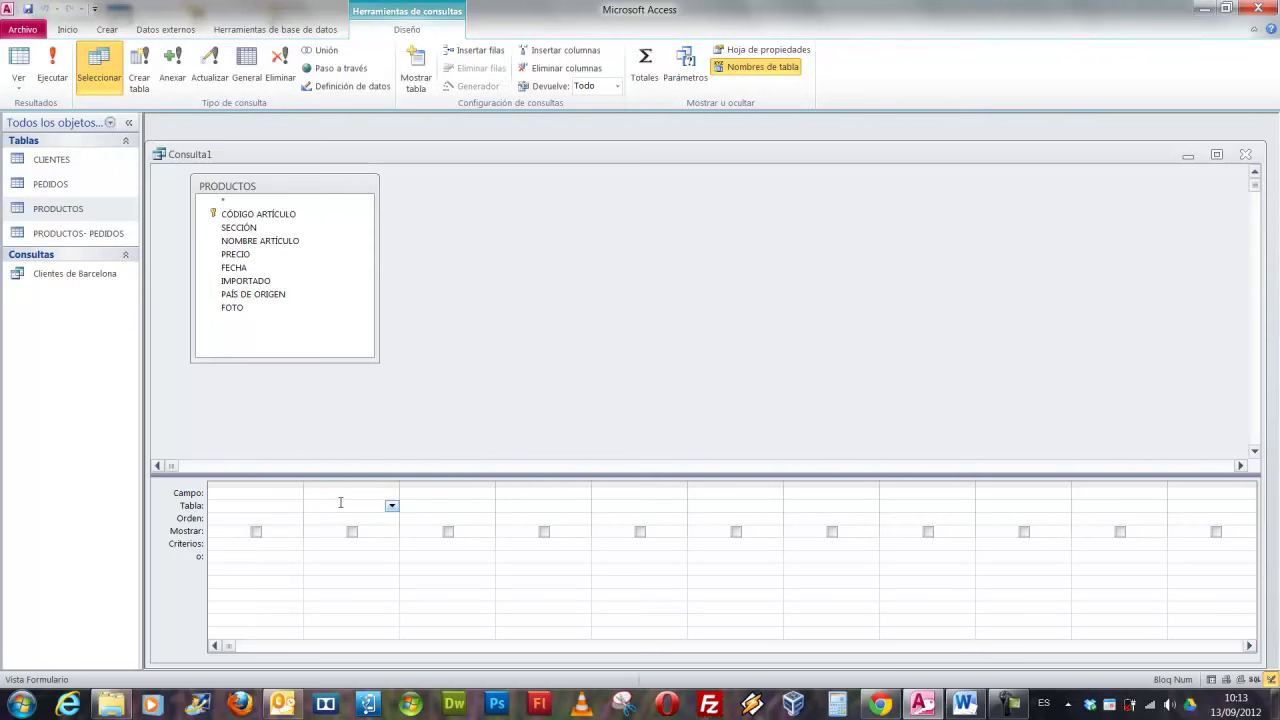
Open the PRODUCTOS table and examine the section values of its records.
{"action": "double_click", "coordinate": [67, 209]}
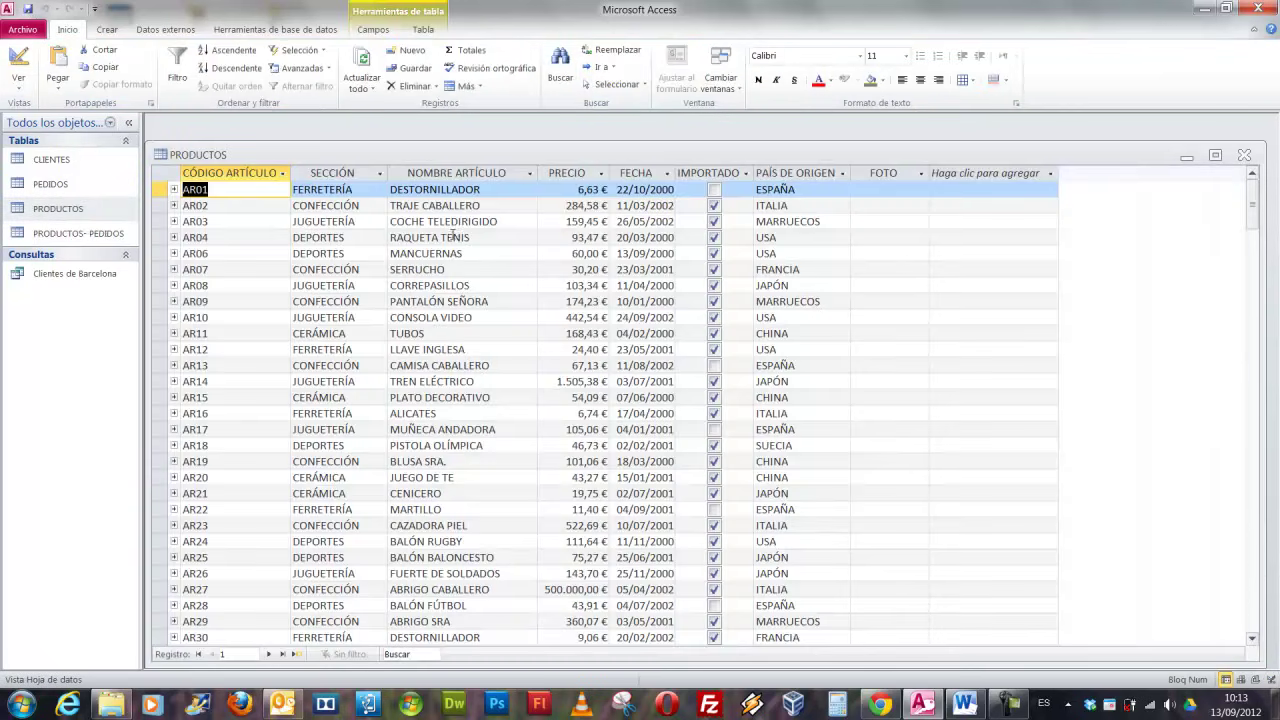
{"action": "left_click", "coordinate": [372, 189]}
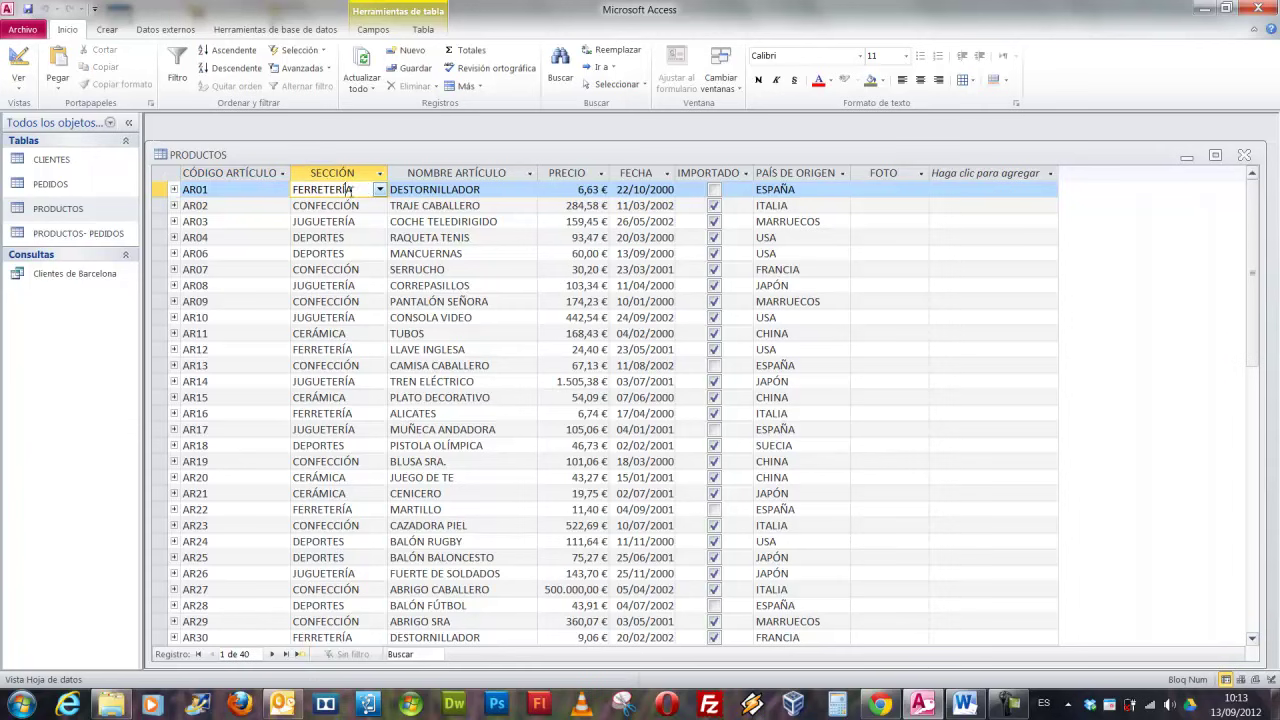
{"action": "left_click", "coordinate": [355, 269]}
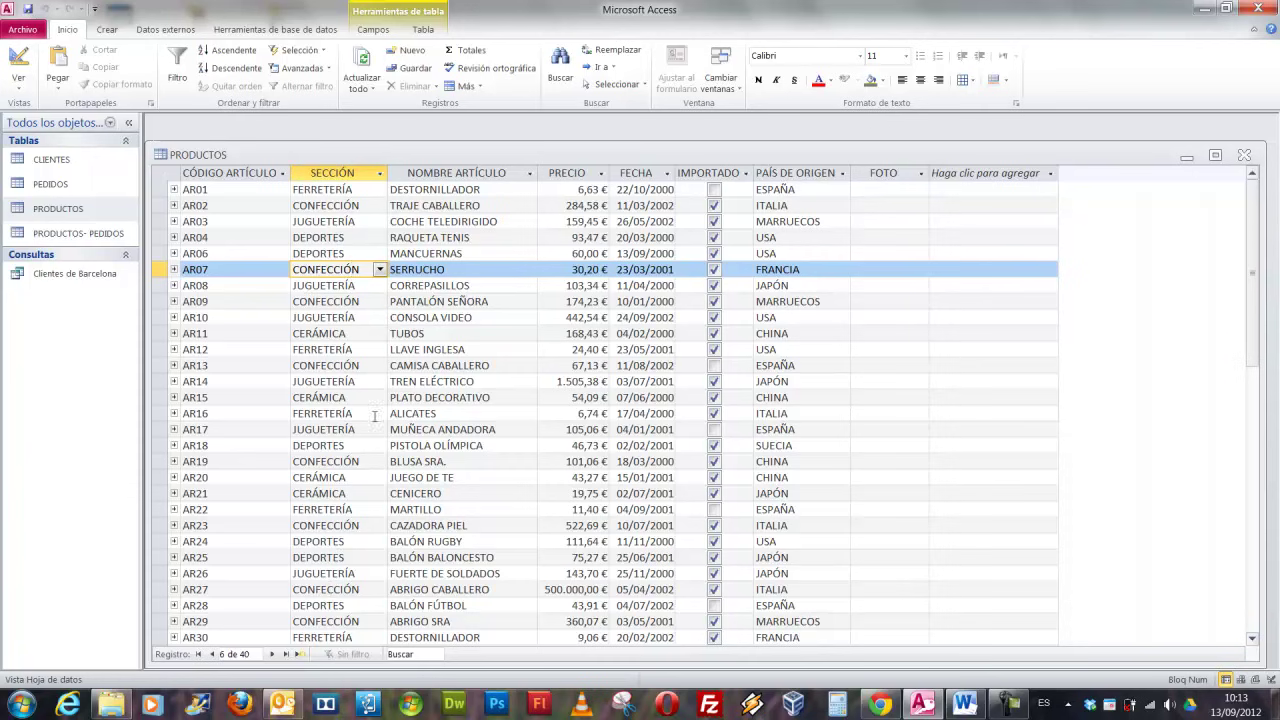
Examine the section values of the DESTORNILLADOR (AR01) and MARTILLO (AR22) records in the PRODUCTOS table.
{"action": "left_click_drag", "start_coordinate": [469, 161], "coordinate": [467, 133]}
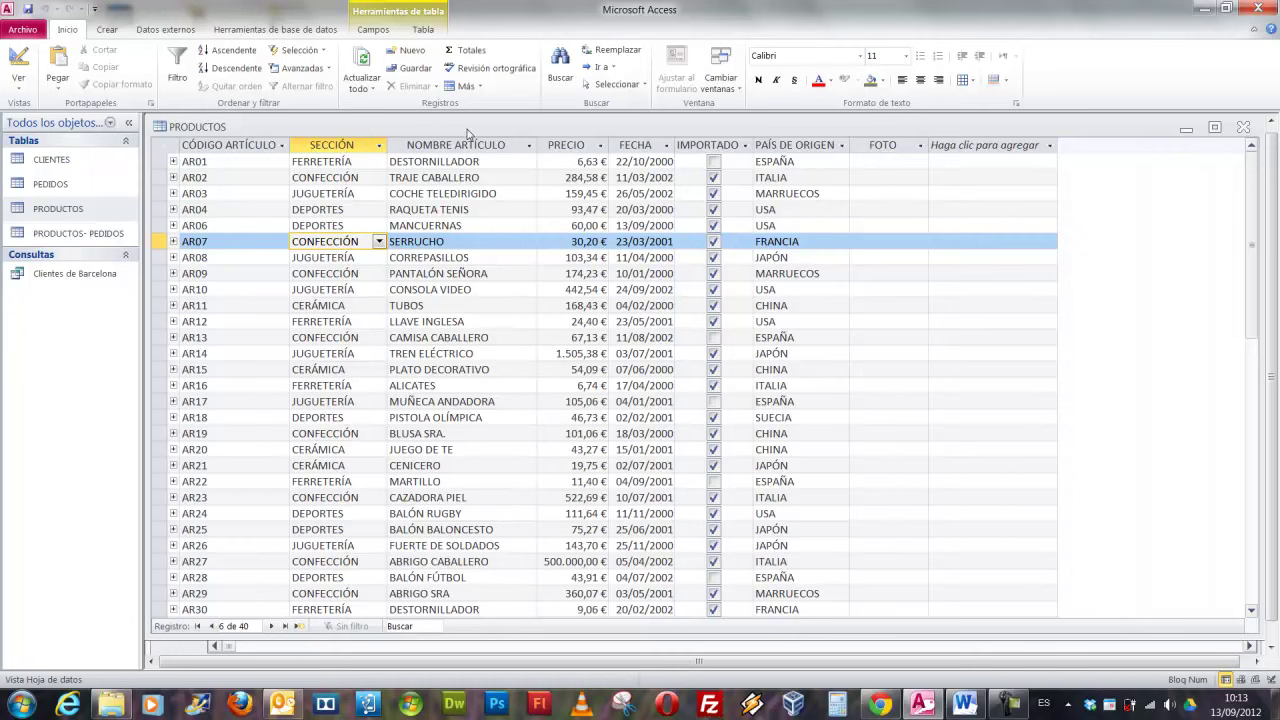
{"action": "left_click", "coordinate": [347, 161]}
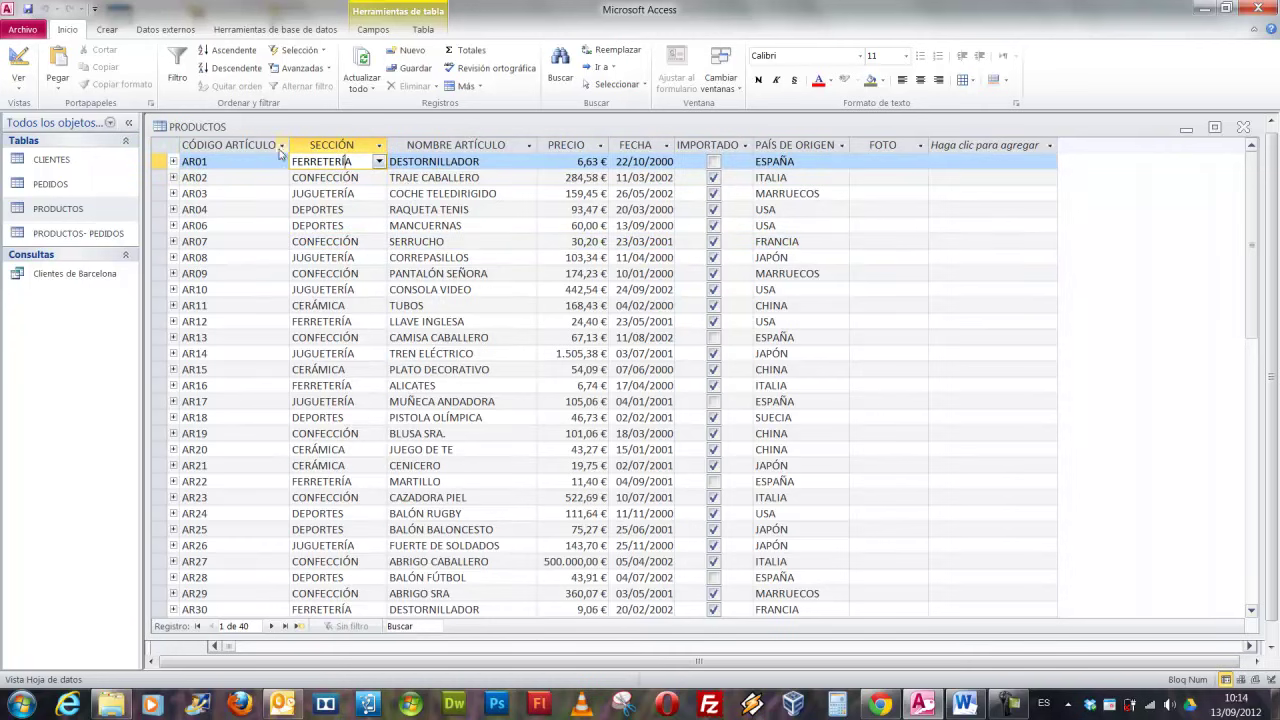
{"action": "left_click", "coordinate": [158, 160]}
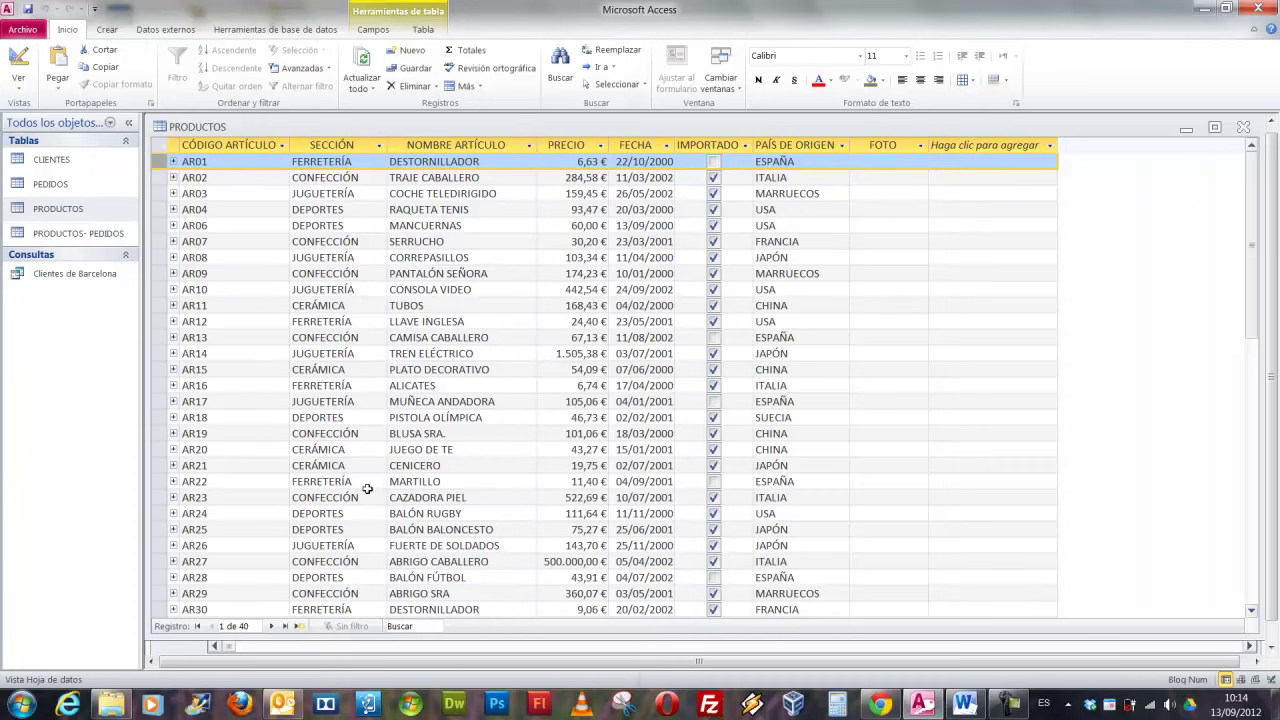
{"action": "left_click_drag", "start_coordinate": [450, 486], "coordinate": [390, 486]}
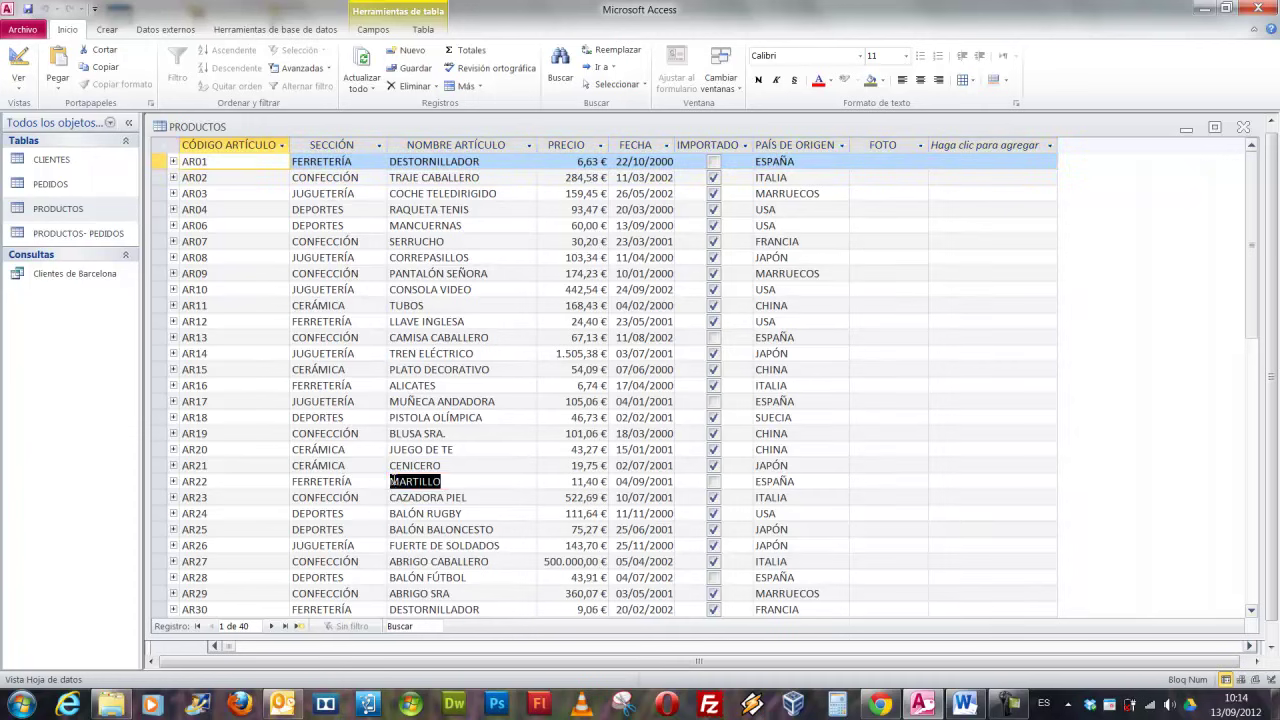
Change the section of the MARTILLO record (AR22) to FERRETERIA without the accent and check the section options offered for AR01.
{"action": "left_click", "coordinate": [346, 481]}
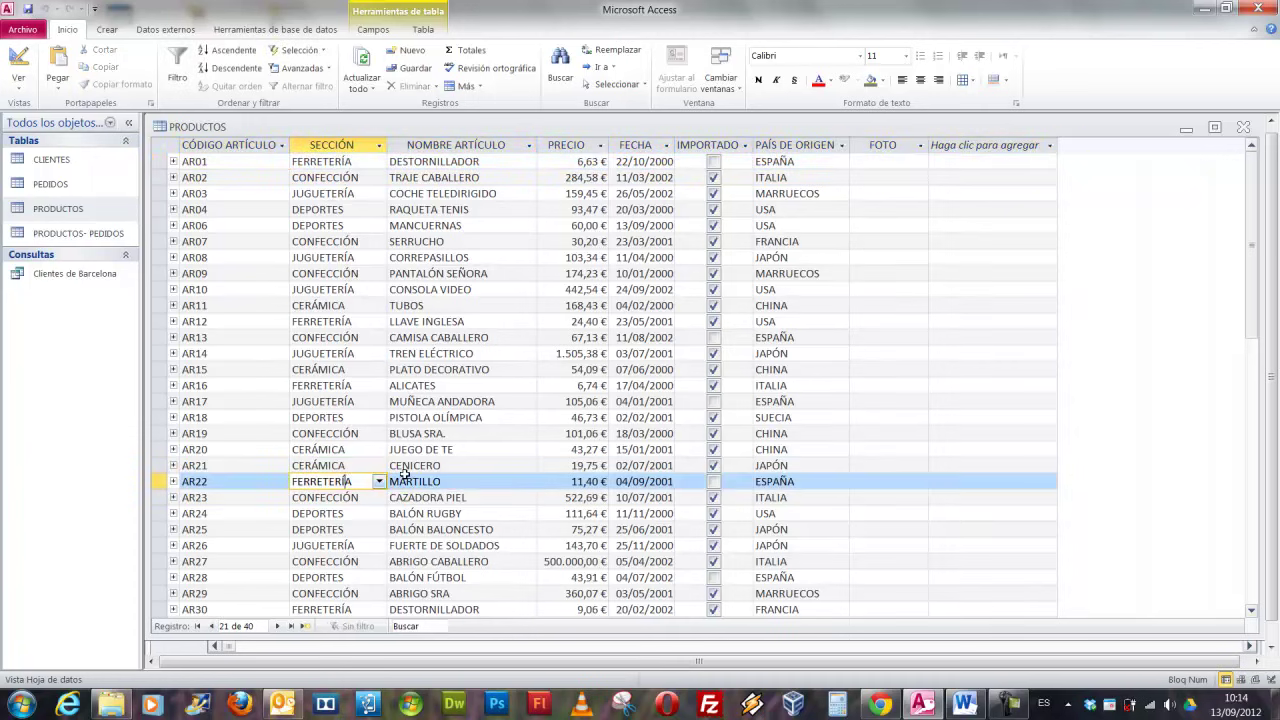
{"action": "key", "text": "BackSpace"}
{"action": "type", "text": "Í"}
{"action": "left_click", "coordinate": [257, 501]}
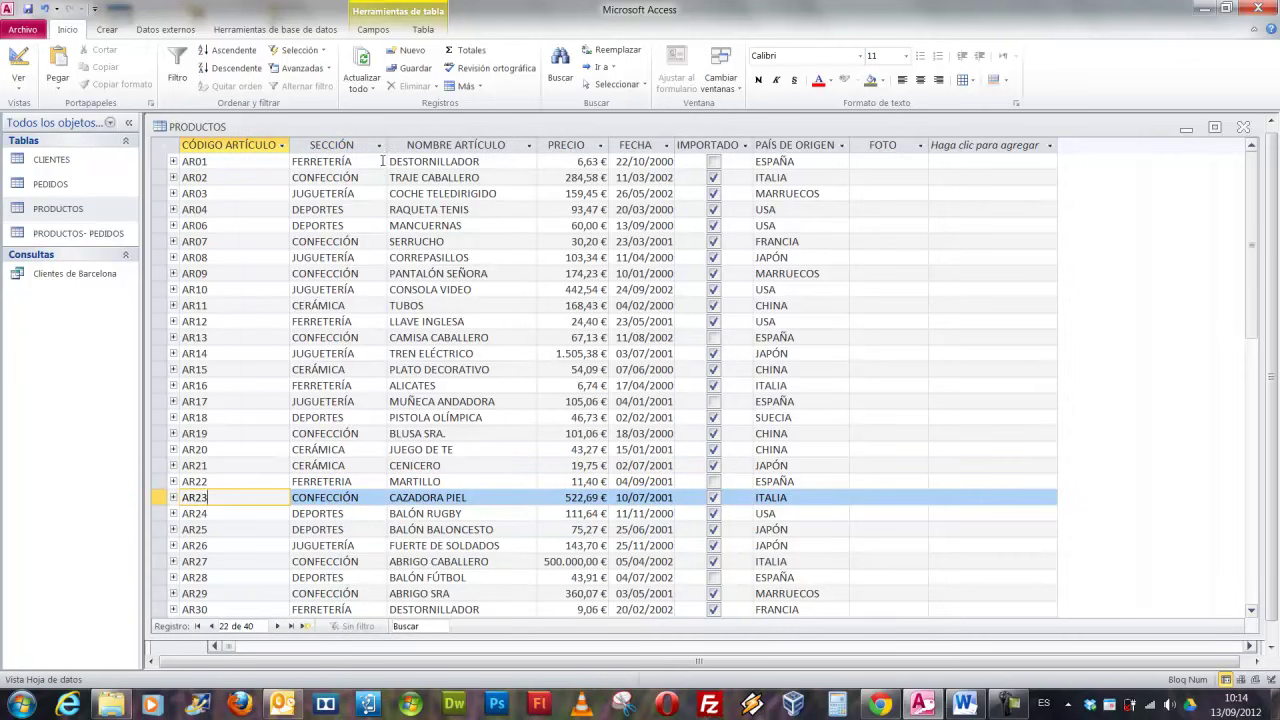
{"action": "left_click", "coordinate": [379, 161]}
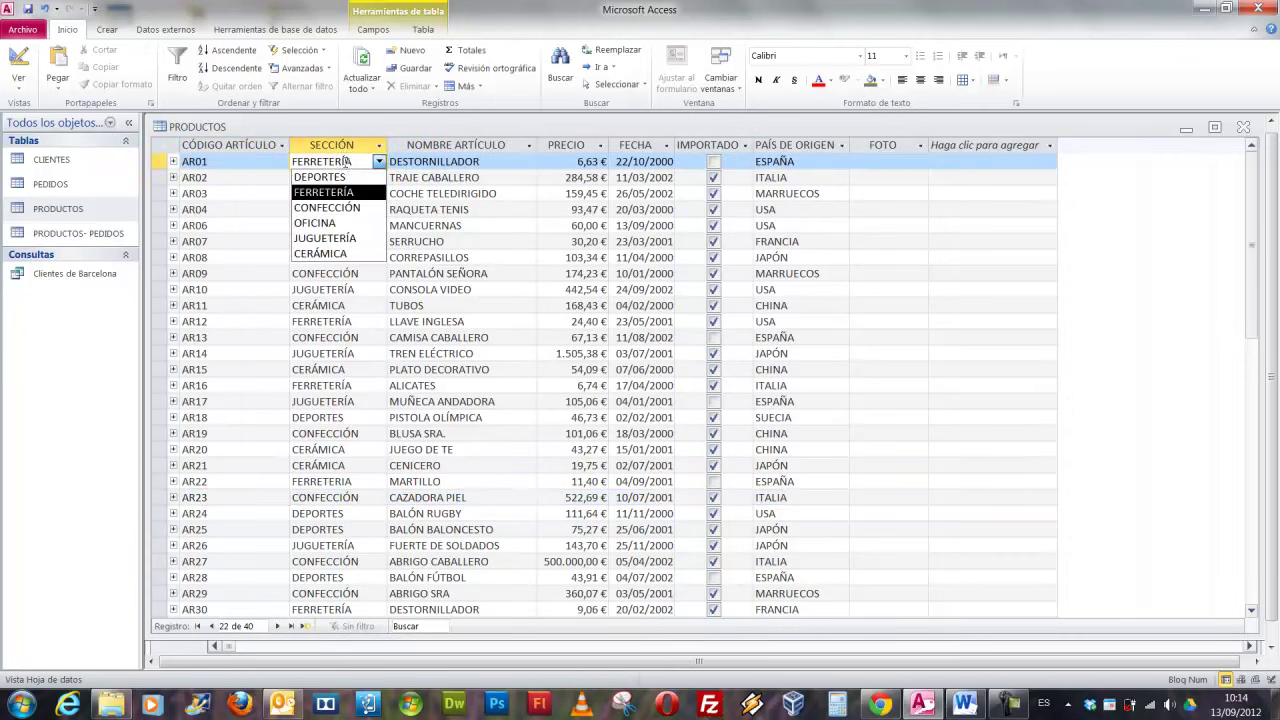
{"action": "left_click", "coordinate": [452, 484]}
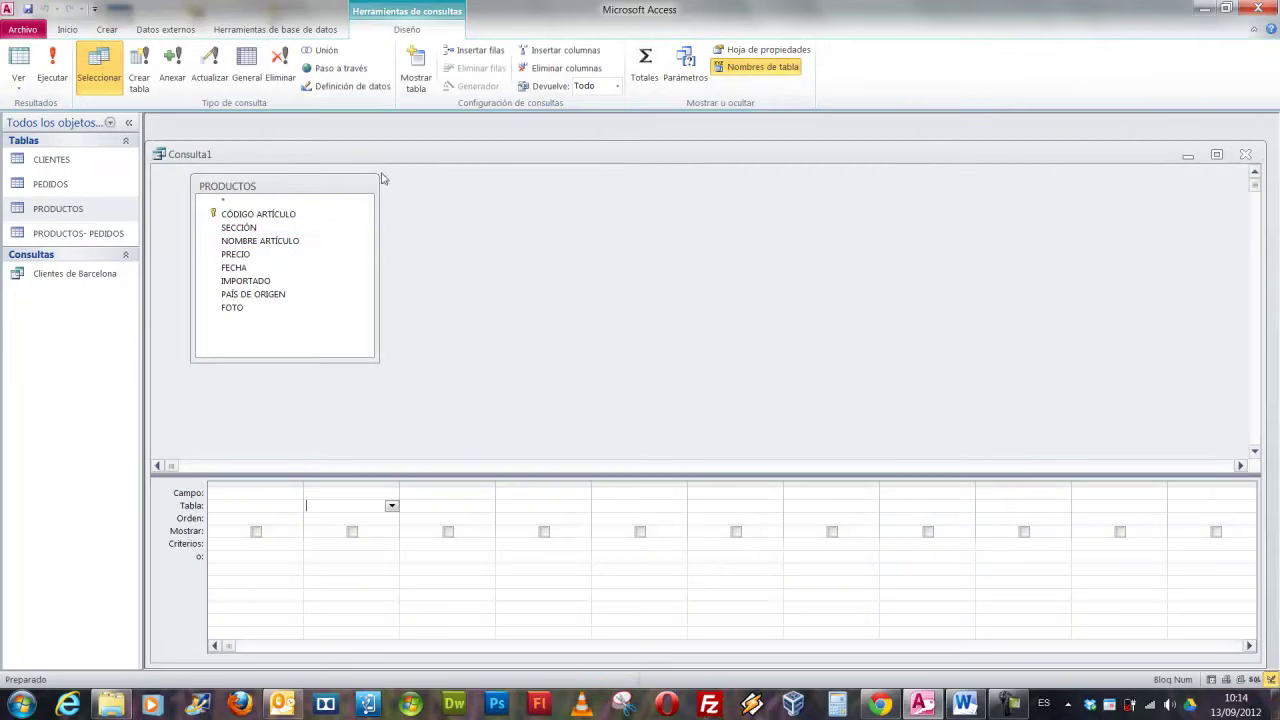
Add the SECCIÓN, NOMBRE ARTÍCULO and PRECIO fields of PRODUCTOS to the query grid.
{"action": "double_click", "coordinate": [238, 228]}
{"action": "double_click", "coordinate": [245, 241]}
{"action": "double_click", "coordinate": [240, 255]}
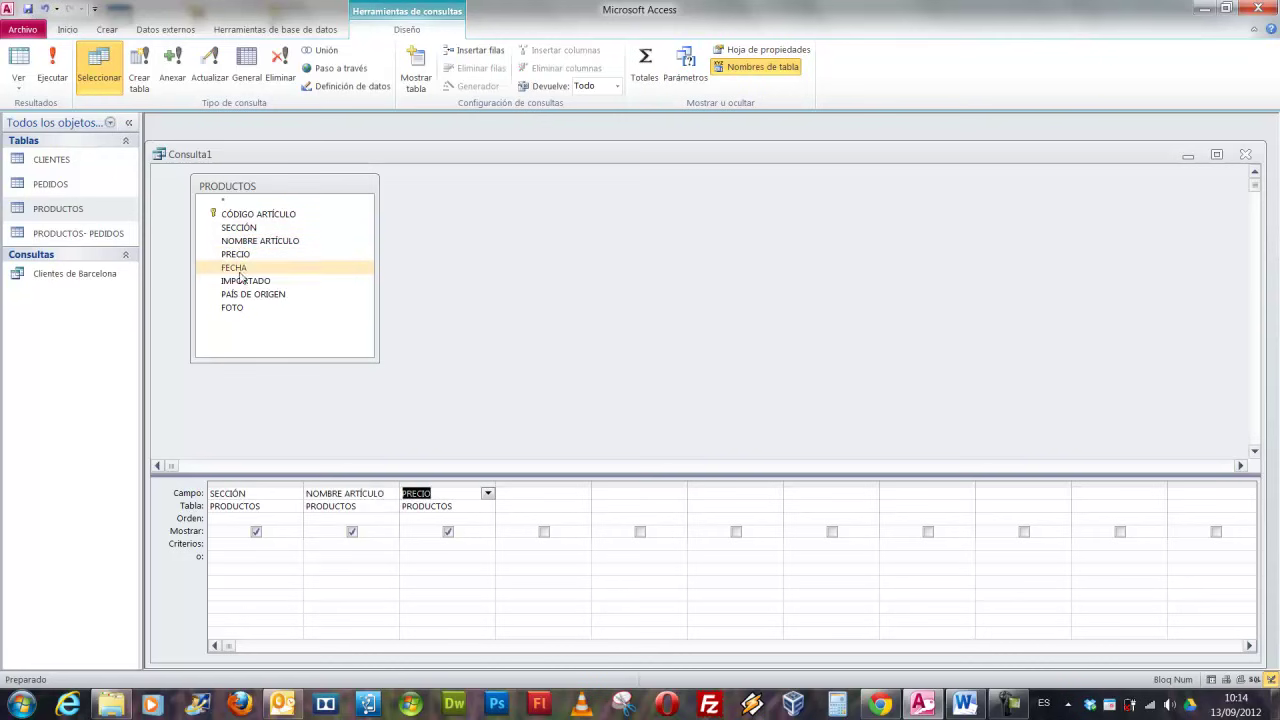
Set the SECCIÓN criterion to "ferretería" with the accent and run the query.
{"action": "left_click", "coordinate": [252, 545]}
{"action": "type", "text": "ferr"}
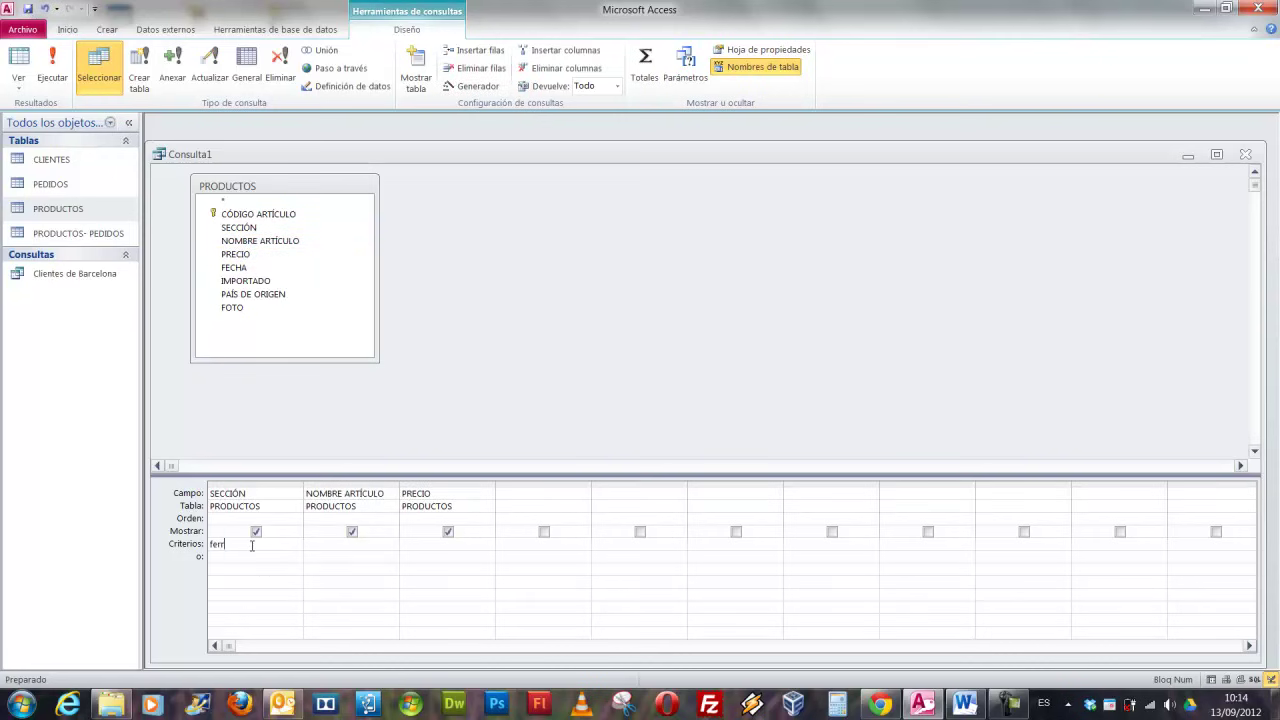
{"action": "type", "text": "eteria"}
{"action": "left_click", "coordinate": [52, 66]}
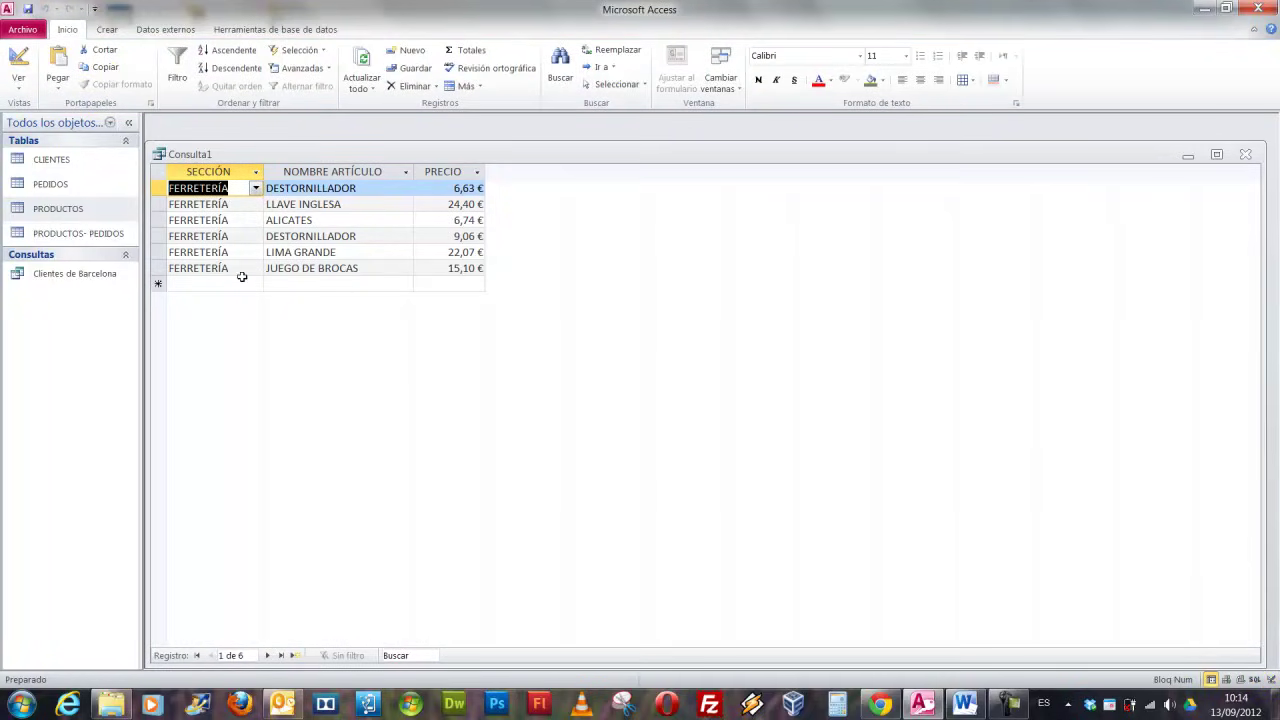
Rerun the query with the SECCIÓN criterion set to "ferreteria" without the accent, and return to Design view.
{"action": "left_click", "coordinate": [18, 60]}
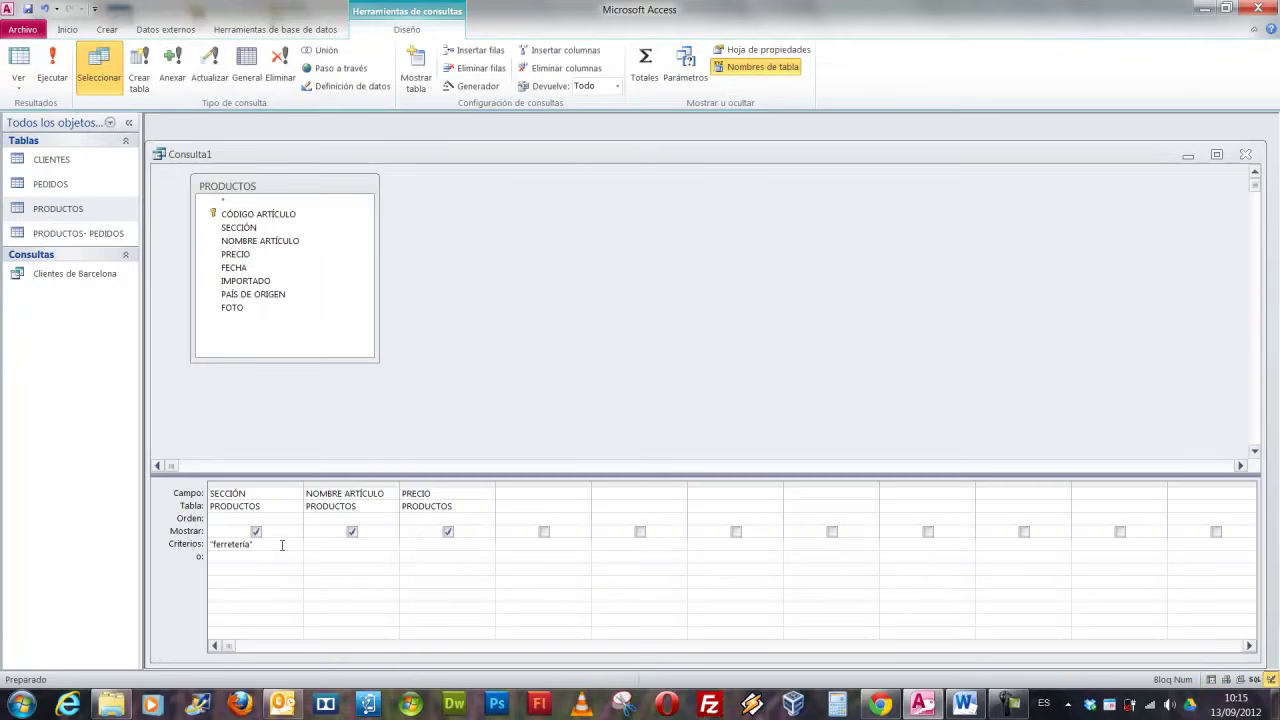
{"action": "left_click_drag", "start_coordinate": [282, 545], "coordinate": [91, 547]}
{"action": "type", "text": "ferreteria"}
{"action": "left_click", "coordinate": [52, 60]}
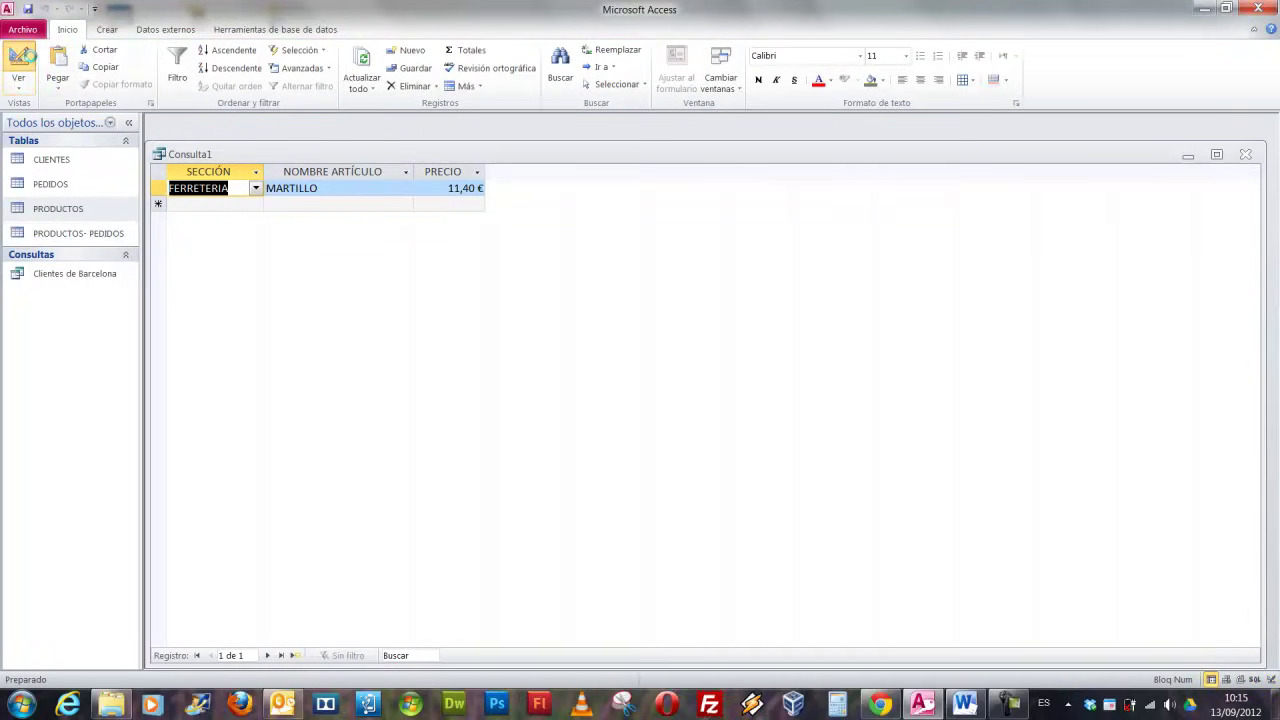
{"action": "left_click", "coordinate": [19, 62]}
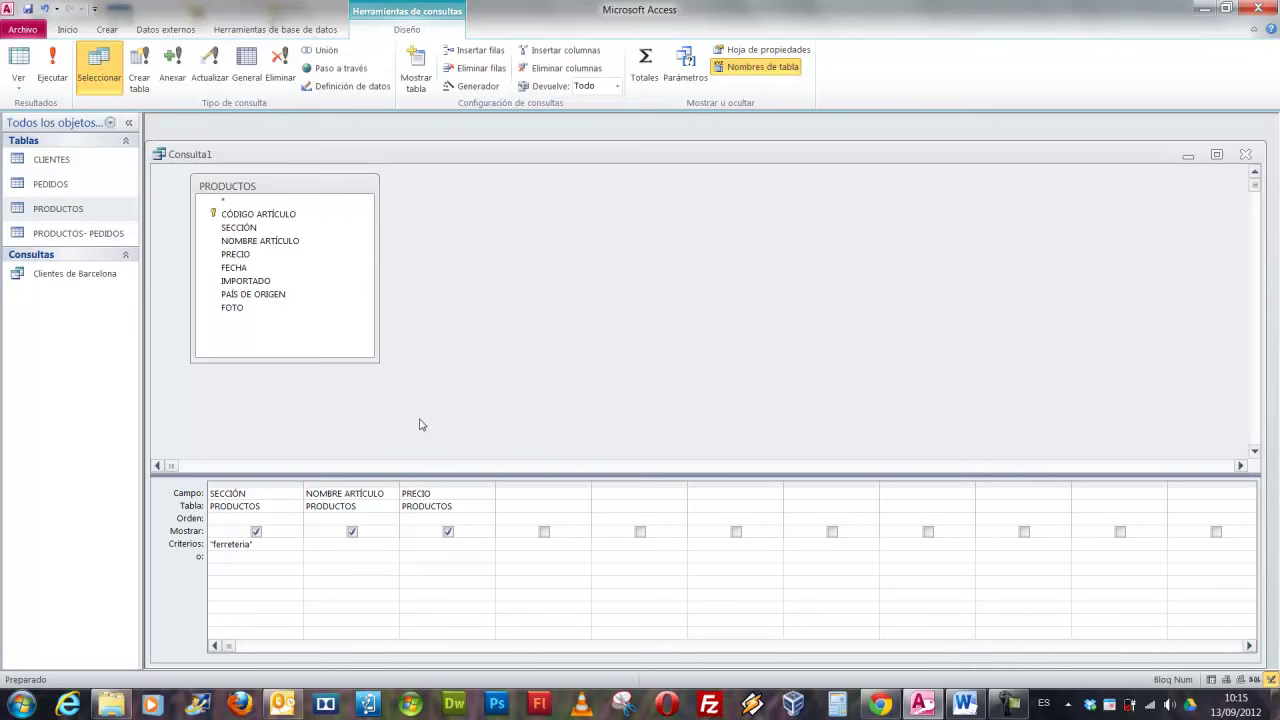
{"action": "left_click_drag", "start_coordinate": [461, 327], "coordinate": [461, 383]}
{"action": "type", "text": "caractere"}
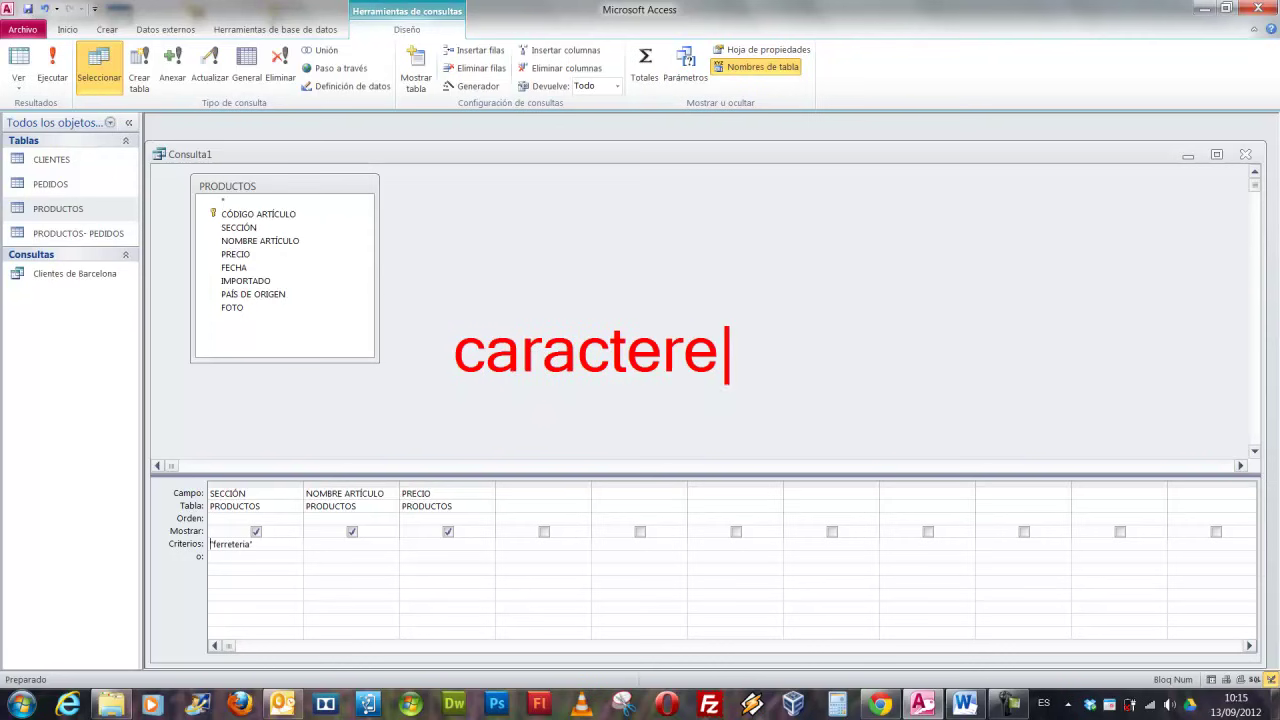
{"action": "type", "text": "s comodin"}
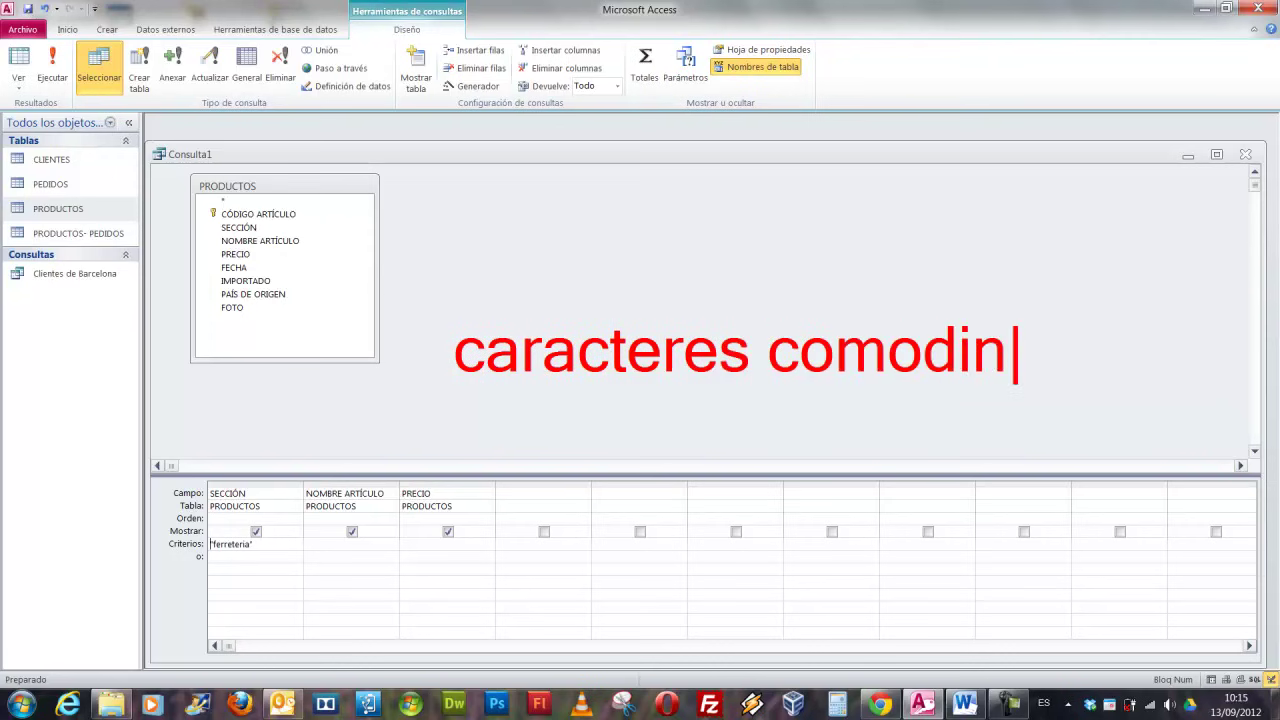